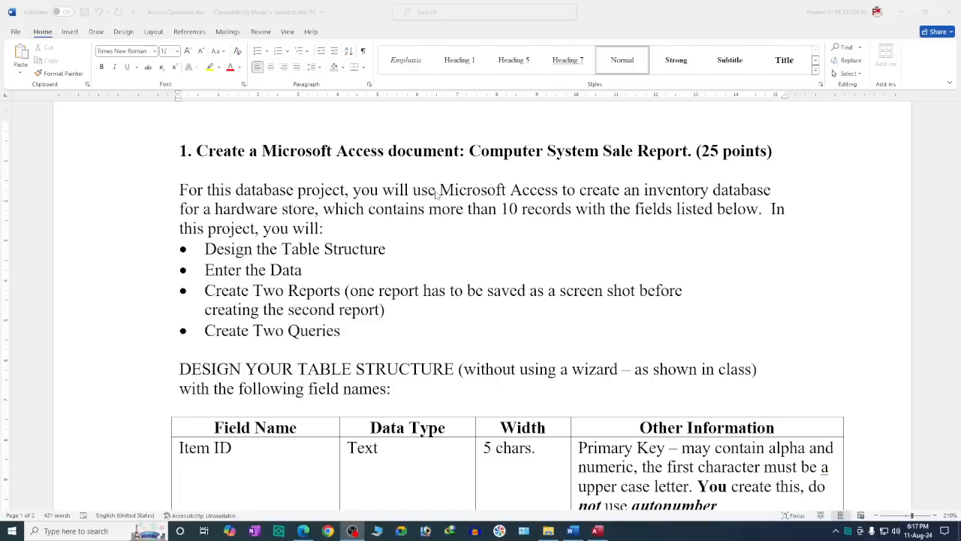
# Step: Read the assignment's table structure in the Word document, down to the Item Type code requirements
pyautogui.click(620, 251)
pyautogui.scroll(-3, 40, 316)
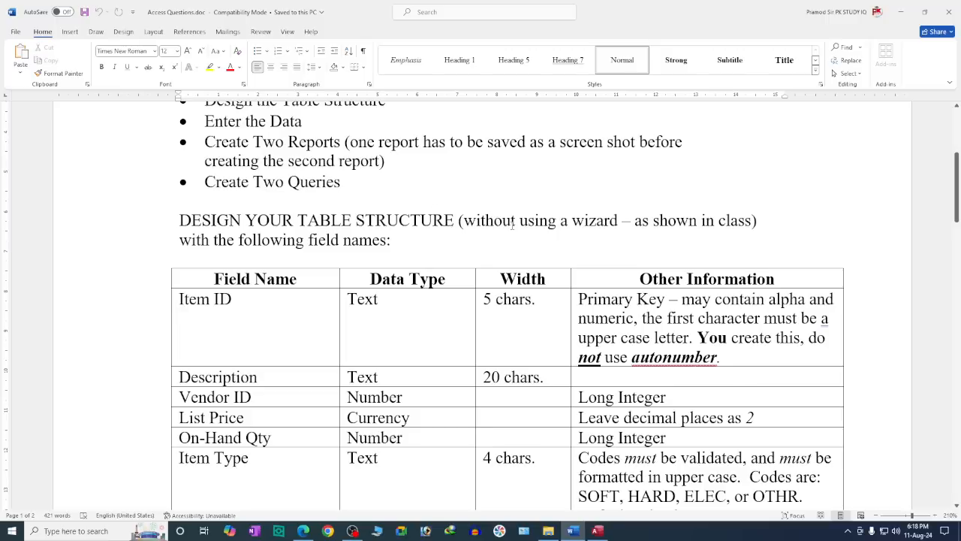
pyautogui.scroll(-5, 513, 223)
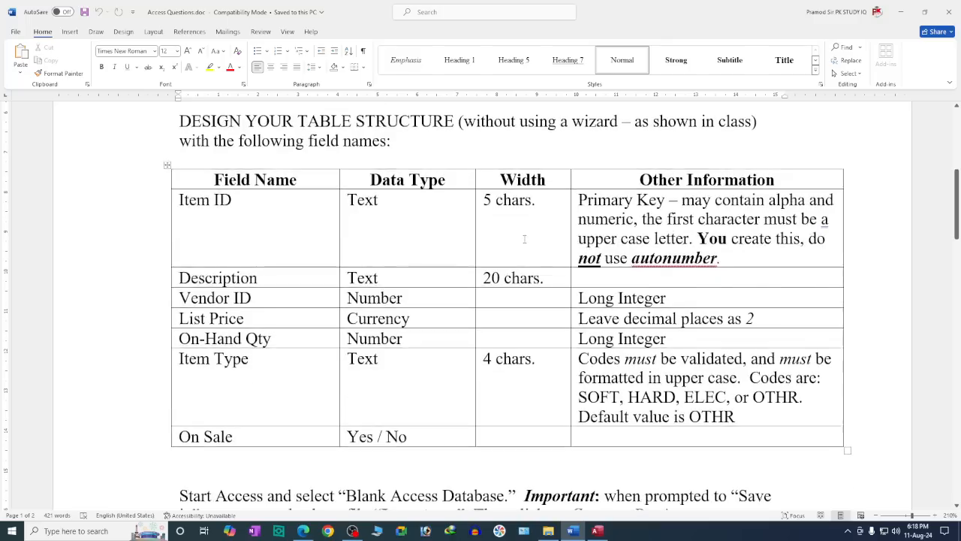
pyautogui.moveTo(572, 259); pyautogui.dragTo(751, 322)
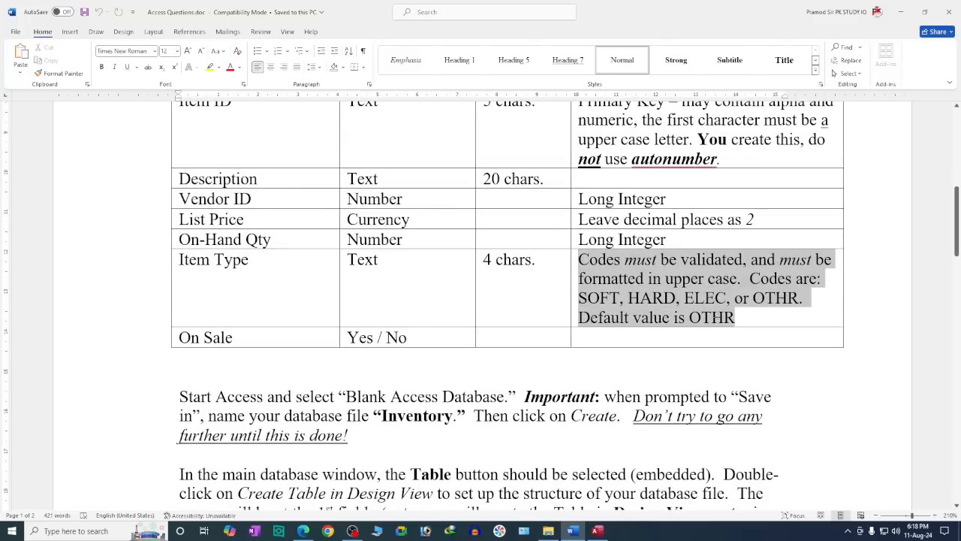
pyautogui.click(605, 298)
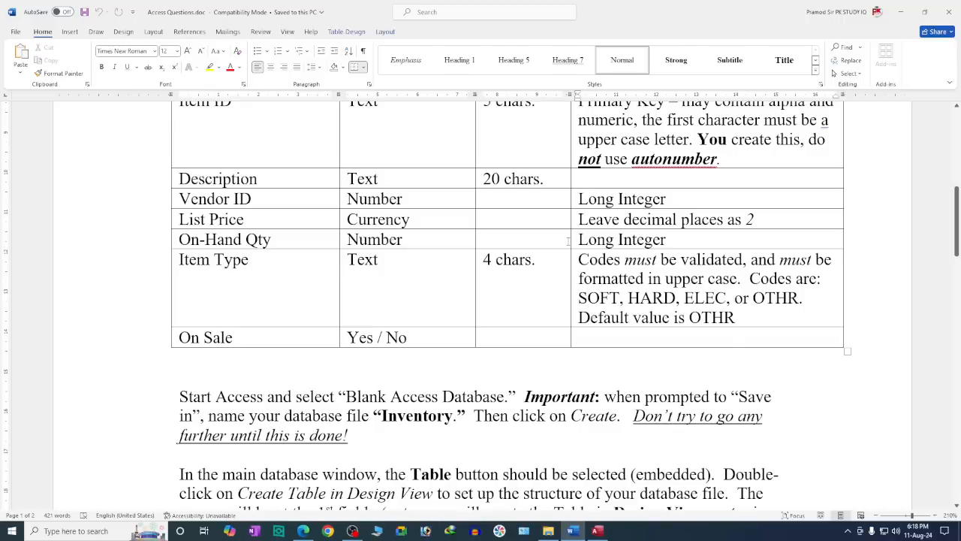
# Step: Compare the ITEM TYPE field in the Access table design with the Item Type row of the Word instructions
pyautogui.click(597, 531)
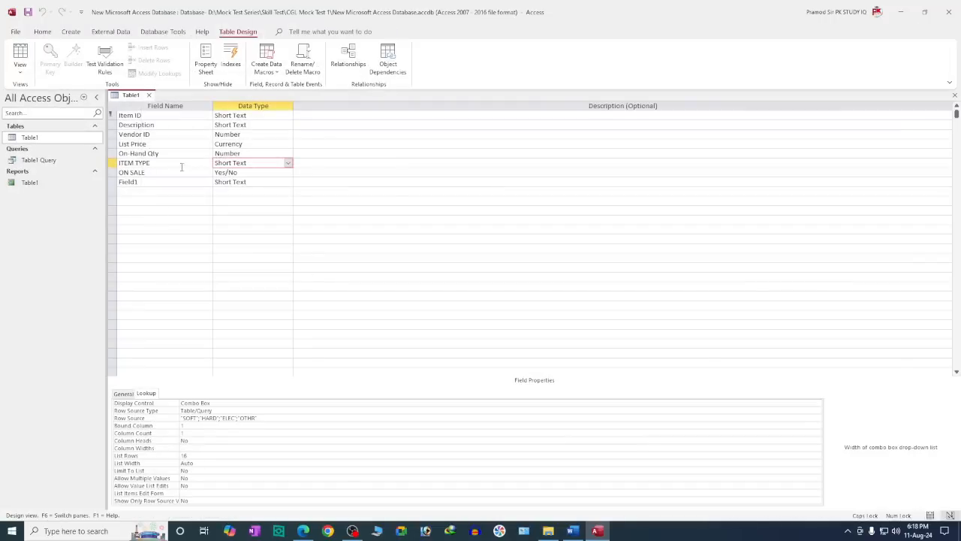
pyautogui.moveTo(171, 163); pyautogui.dragTo(69, 162)
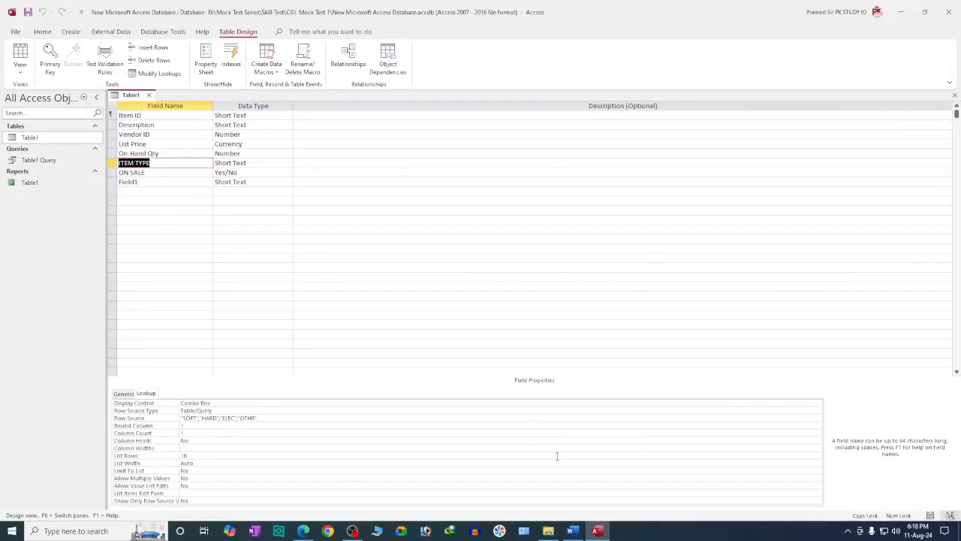
pyautogui.click(572, 531)
pyautogui.moveTo(252, 260); pyautogui.dragTo(177, 259)
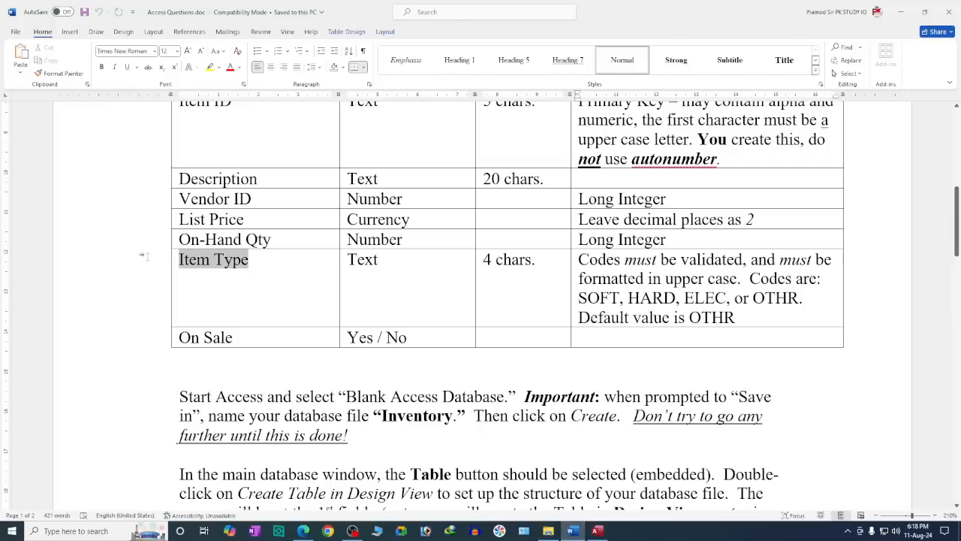
pyautogui.moveTo(578, 259); pyautogui.dragTo(750, 279)
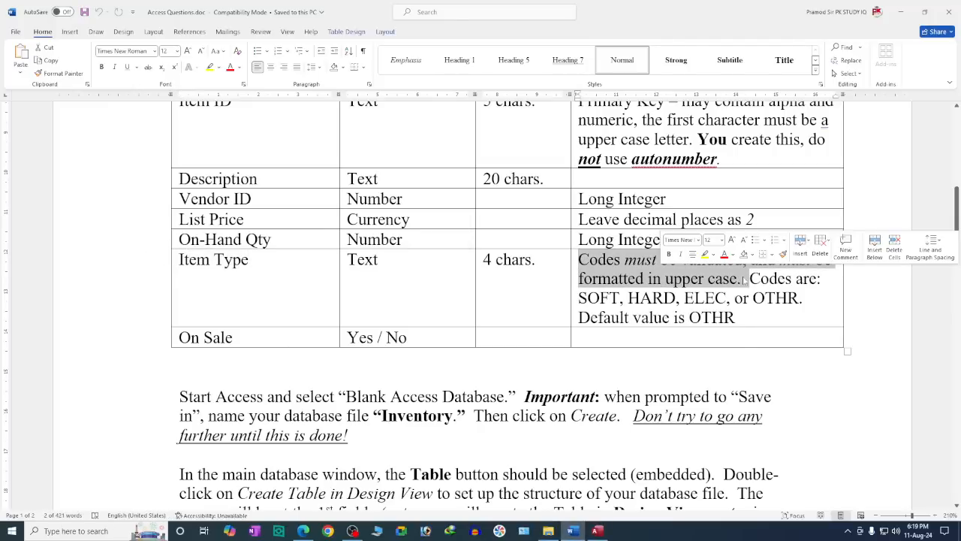
pyautogui.click(785, 278)
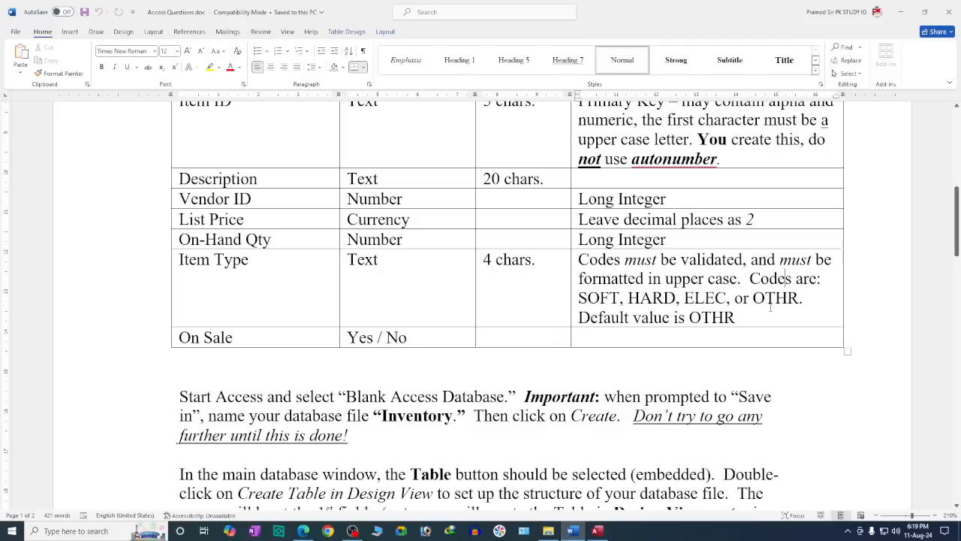
# Step: Switch to Access and start the Lookup Wizard for the ITEM TYPE field, choosing to type in the values
pyautogui.click(597, 531)
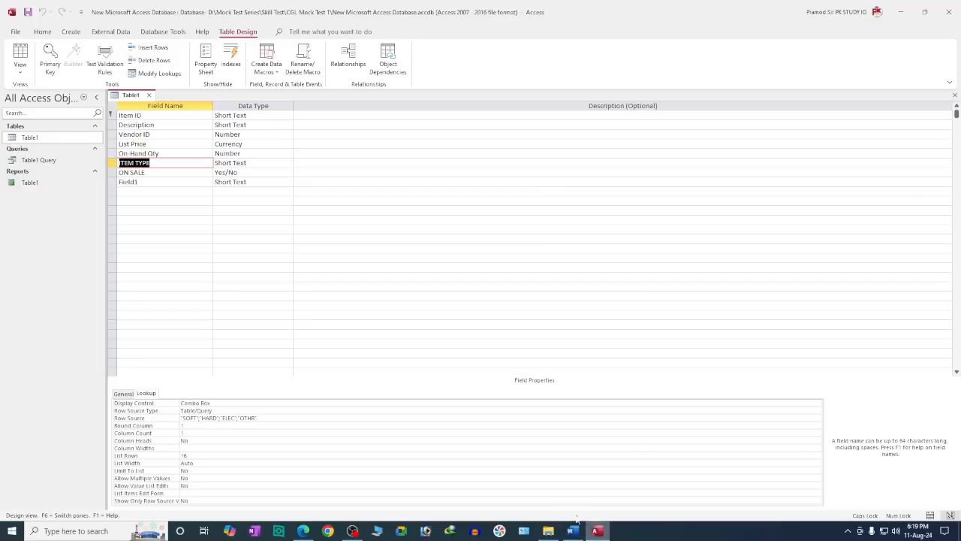
pyautogui.click(279, 164)
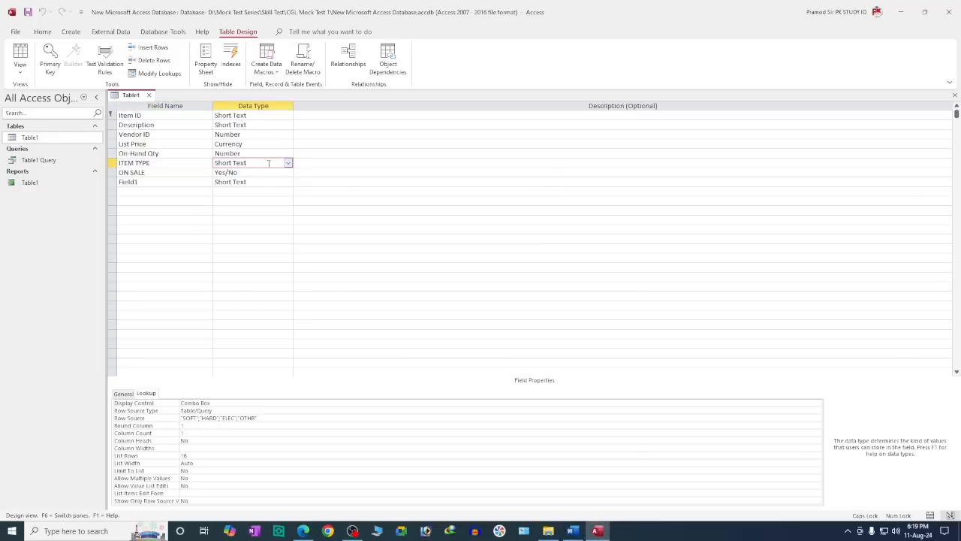
pyautogui.rightClick(269, 163)
pyautogui.click(246, 182)
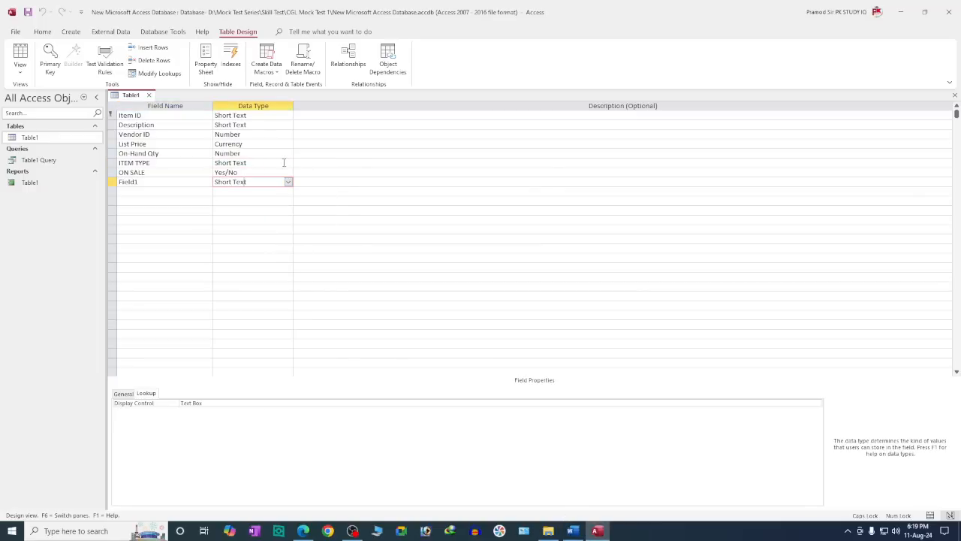
pyautogui.click(283, 162)
pyautogui.click(288, 163)
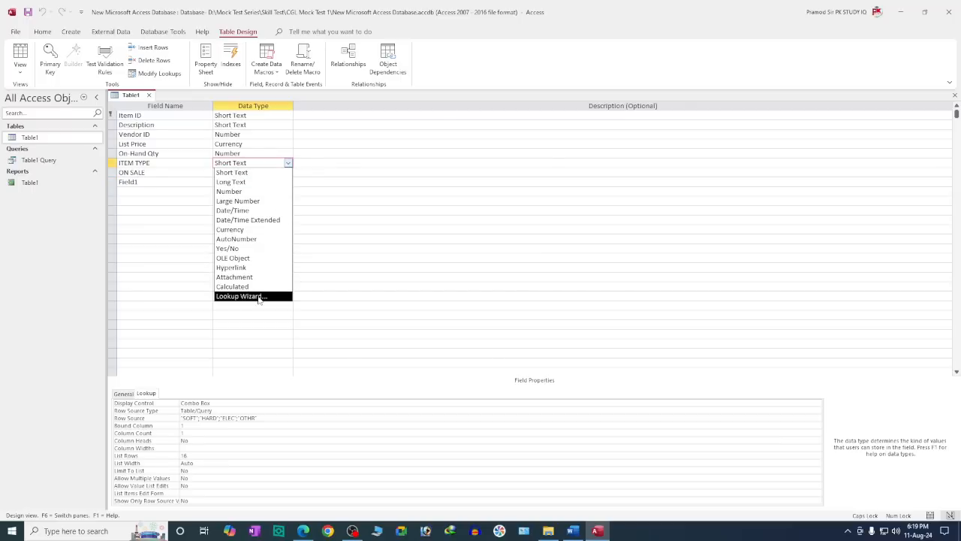
pyautogui.click(258, 297)
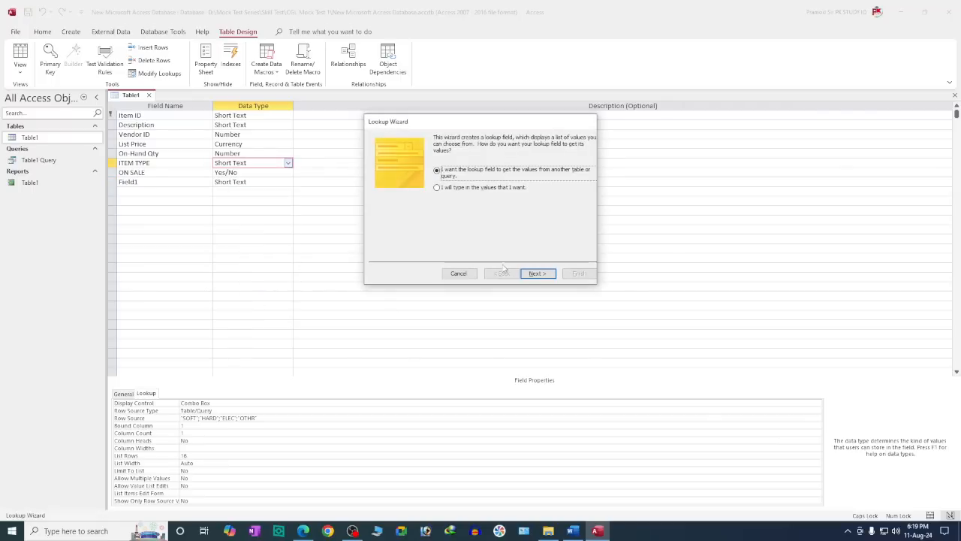
pyautogui.click(439, 189)
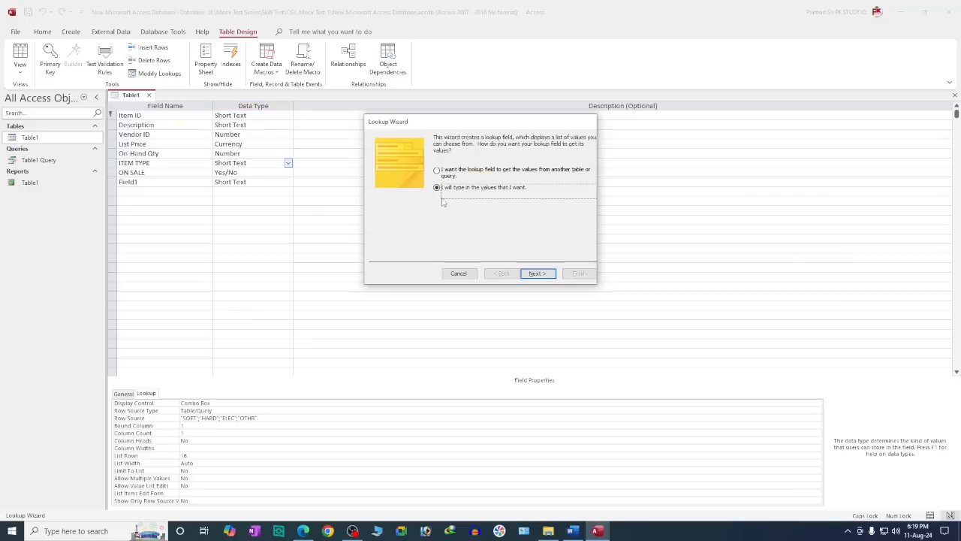
pyautogui.click(536, 274)
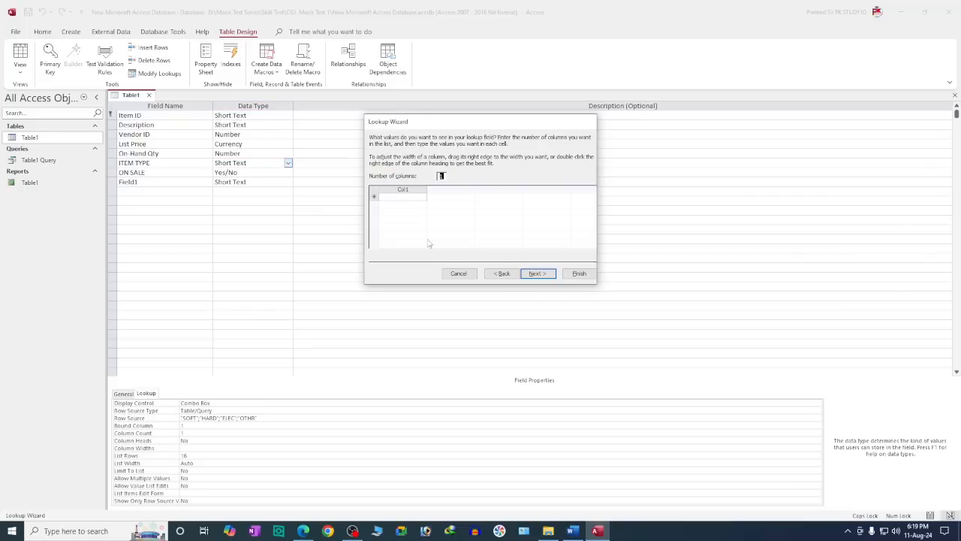
# Step: Enter SOFT, HARD, ELEC and OTHR as the lookup values in one column and finish the wizard with the label ITEM TYPE
pyautogui.click(391, 197)
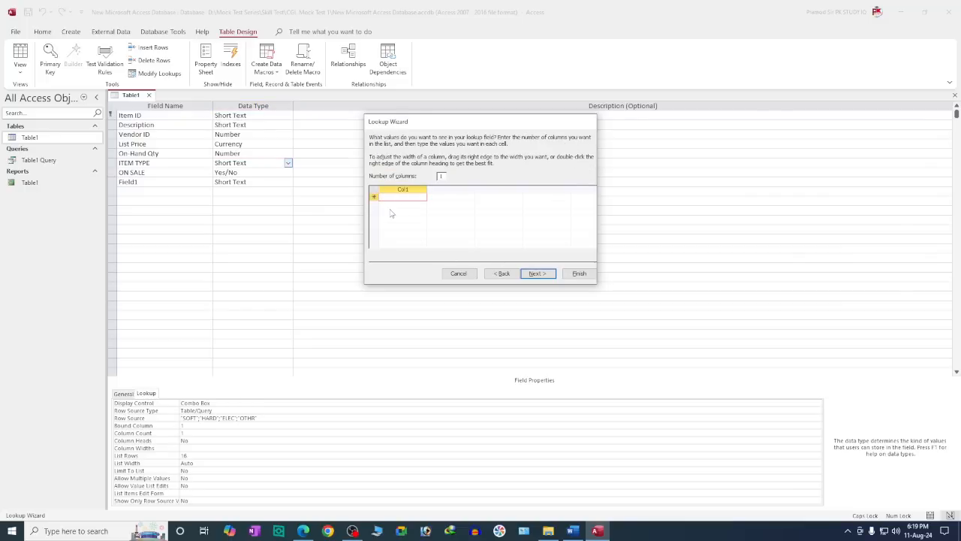
pyautogui.write('SOFT')
pyautogui.press('Return')
pyautogui.write('HARD')
pyautogui.press('Return')
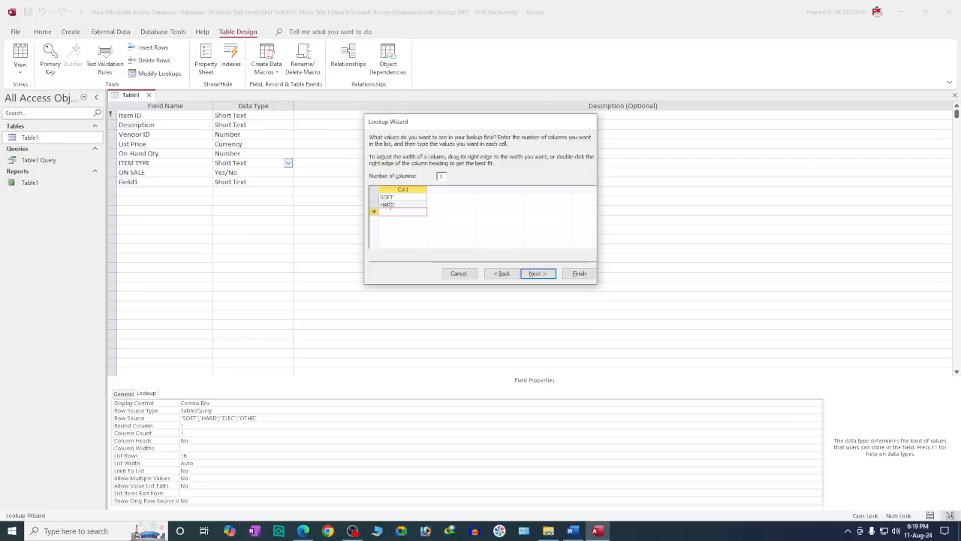
pyautogui.write('ELEC')
pyautogui.press('Return')
pyautogui.write('OTHR')
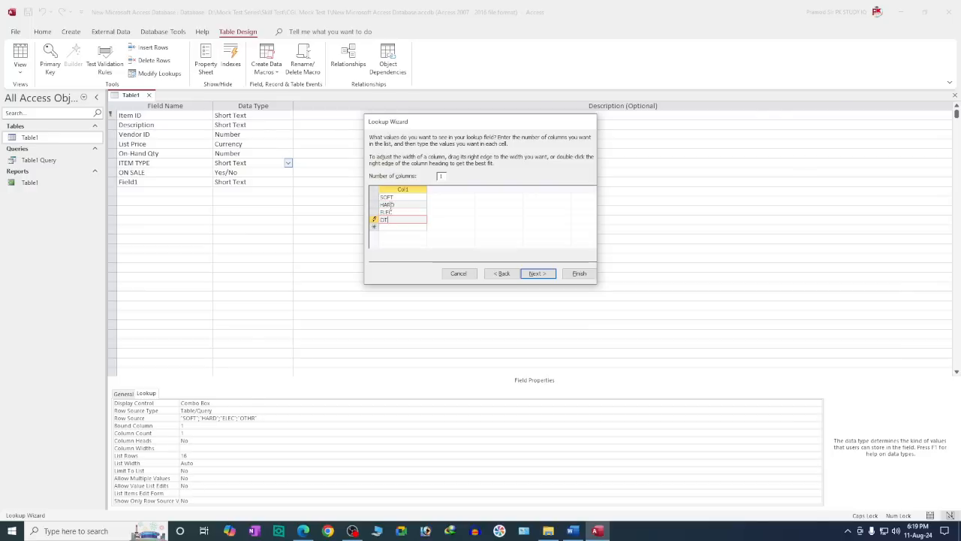
pyautogui.click(547, 277)
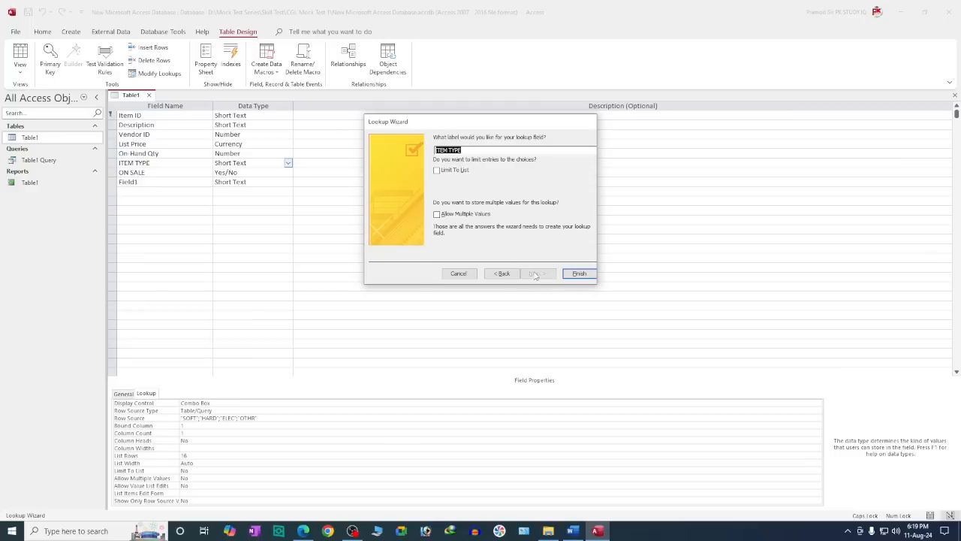
pyautogui.click(583, 274)
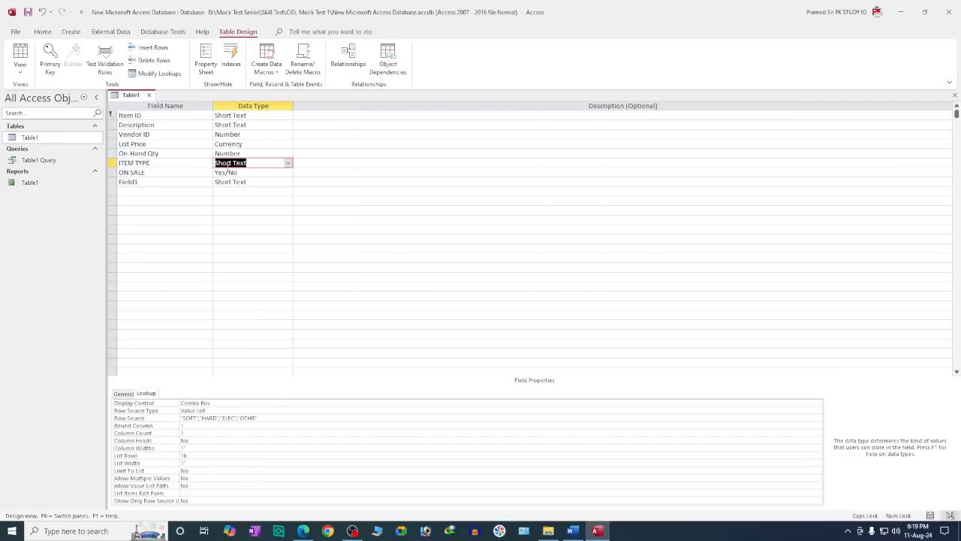
# Step: Switch to Word and read the instructions on designing the table without a wizard or Datasheet View
pyautogui.click(307, 210)
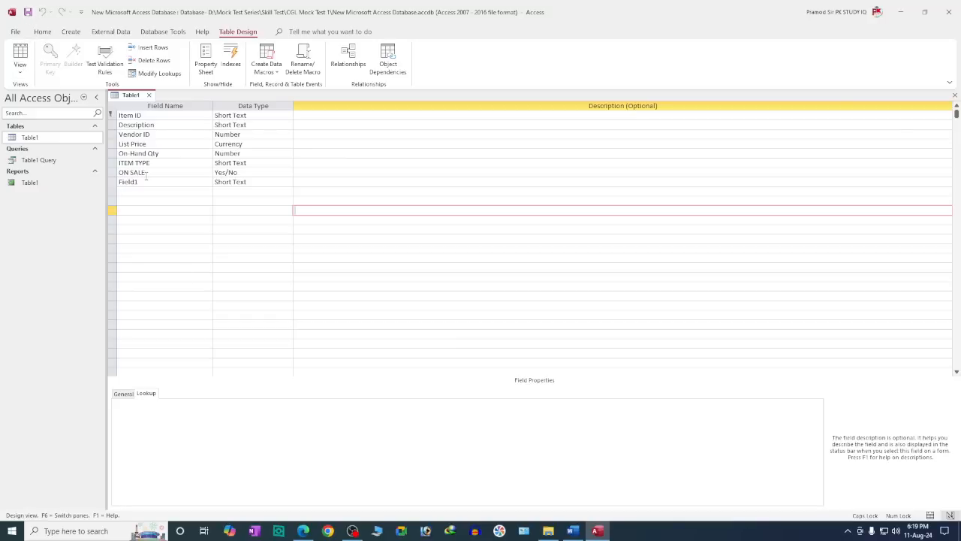
pyautogui.click(572, 530)
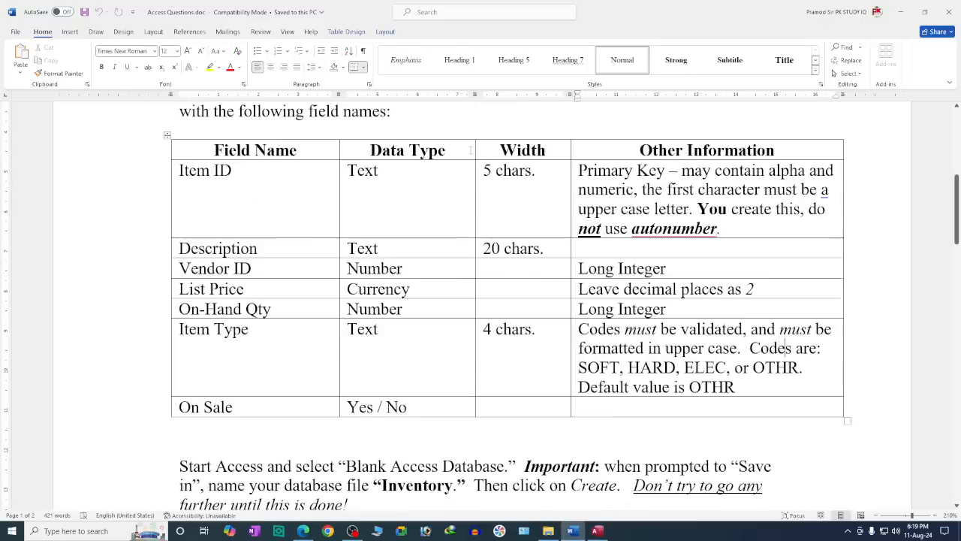
pyautogui.scroll(3, 609, 205)
pyautogui.moveTo(520, 270); pyautogui.dragTo(618, 272)
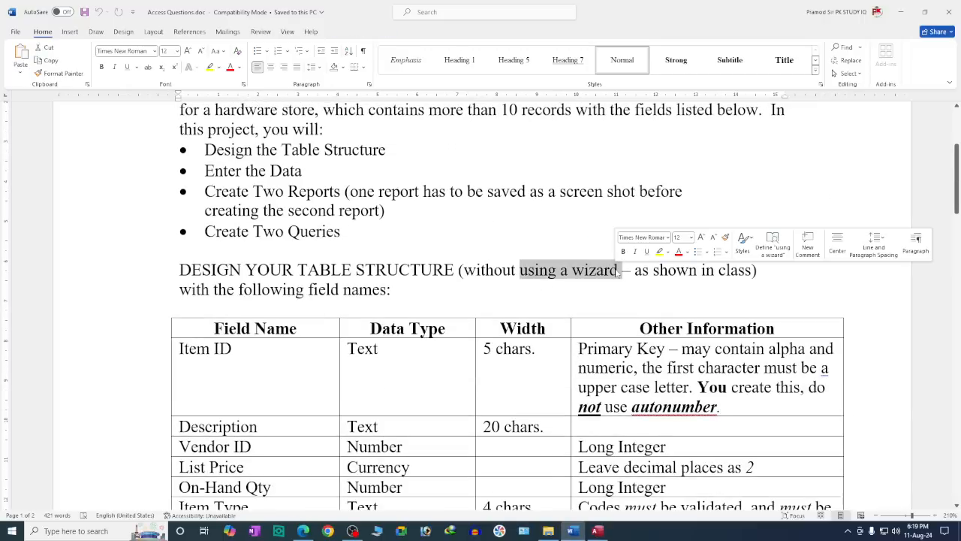
pyautogui.scroll(-10, 632, 232)
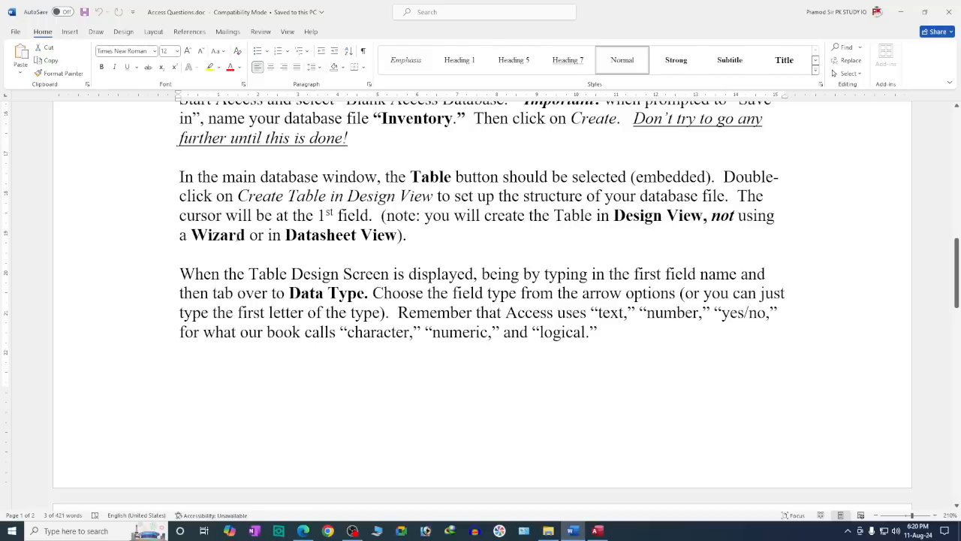
pyautogui.moveTo(205, 235); pyautogui.dragTo(184, 254)
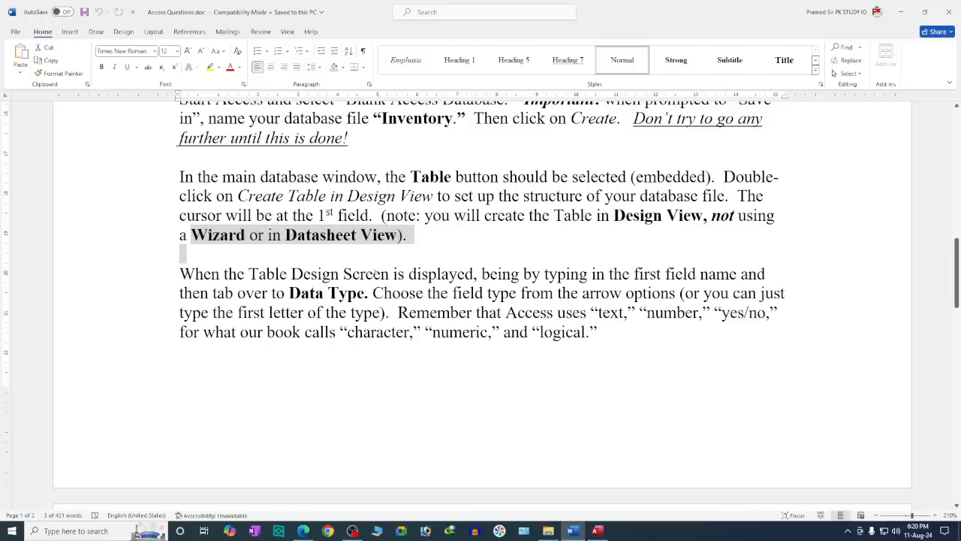
pyautogui.click(372, 272)
# Step: Check the table's available views in Access against the Design View note in the Word instructions
pyautogui.click(597, 531)
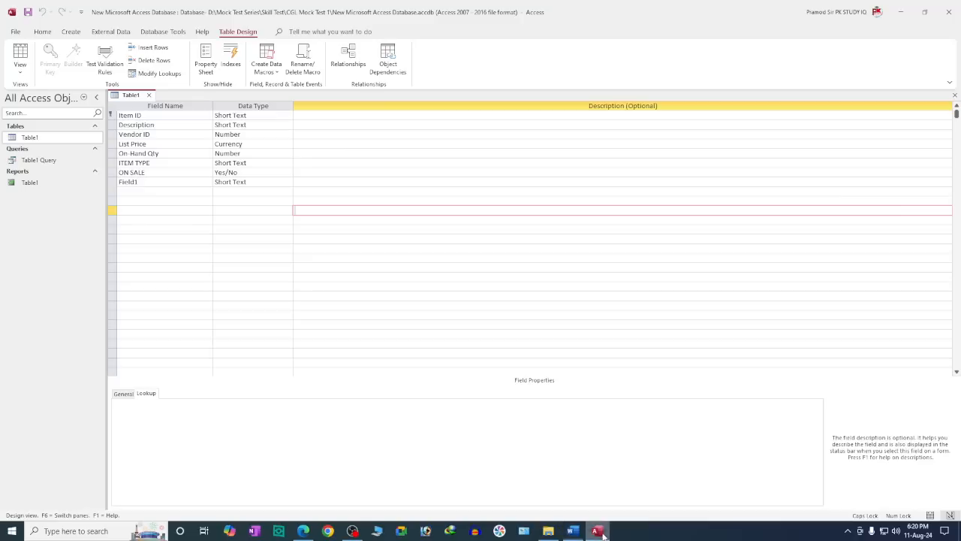
pyautogui.click(20, 68)
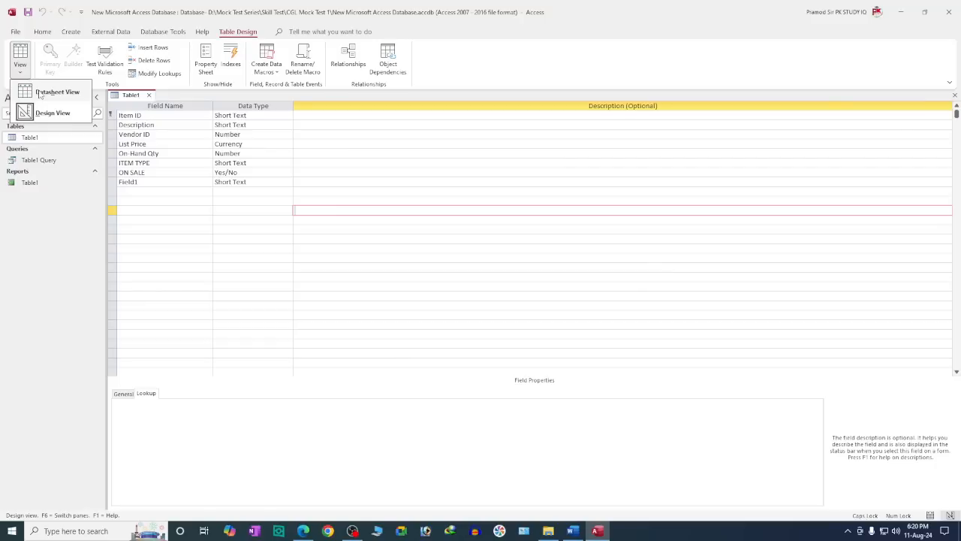
pyautogui.click(597, 531)
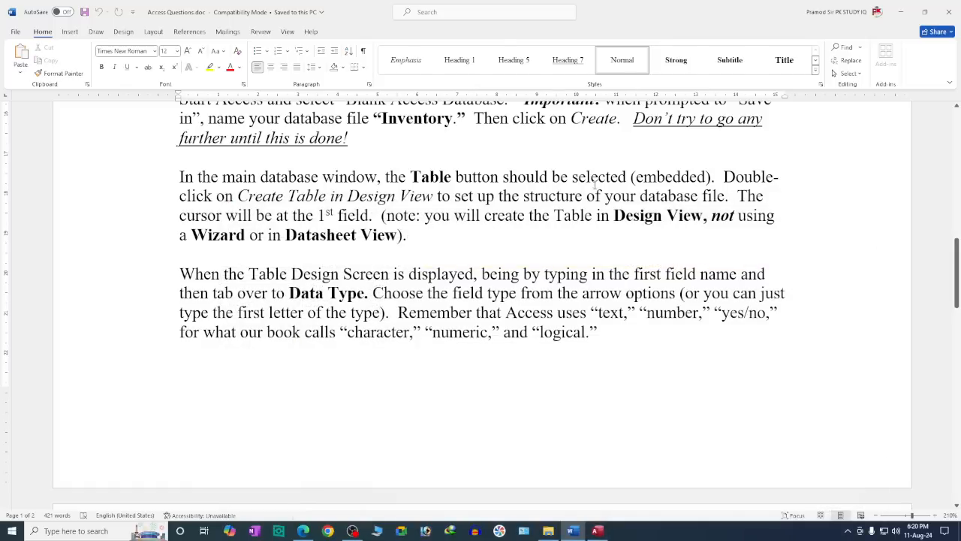
pyautogui.moveTo(523, 196); pyautogui.dragTo(666, 220)
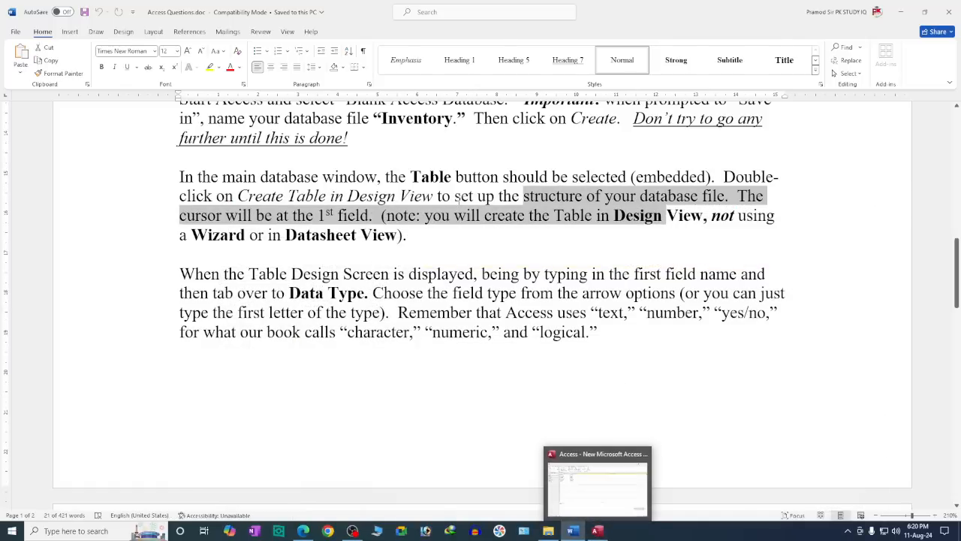
# Step: Reread the Item Type code requirements in Word and inspect the ITEM TYPE field's lookup Row Source in Access
pyautogui.scroll(5, 457, 197)
pyautogui.moveTo(578, 259); pyautogui.dragTo(736, 317)
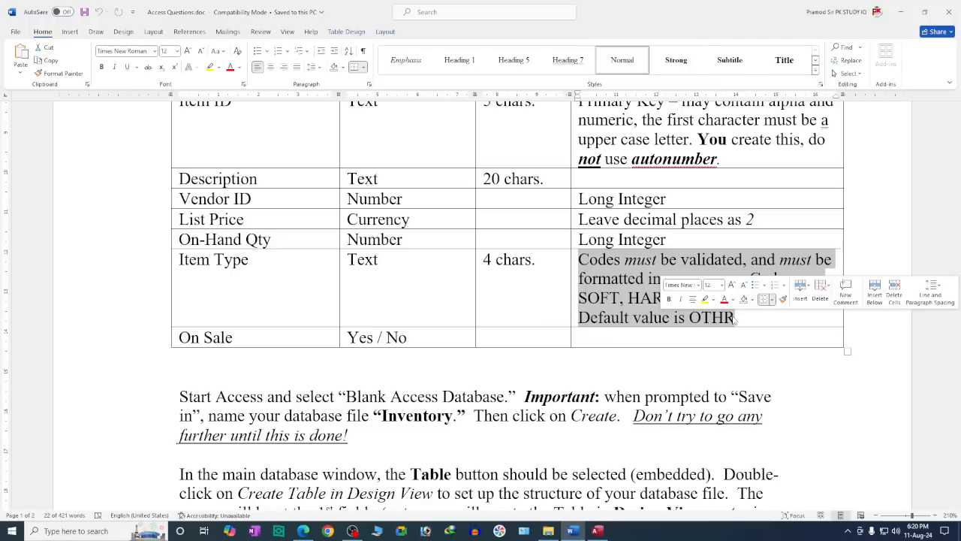
pyautogui.click(599, 531)
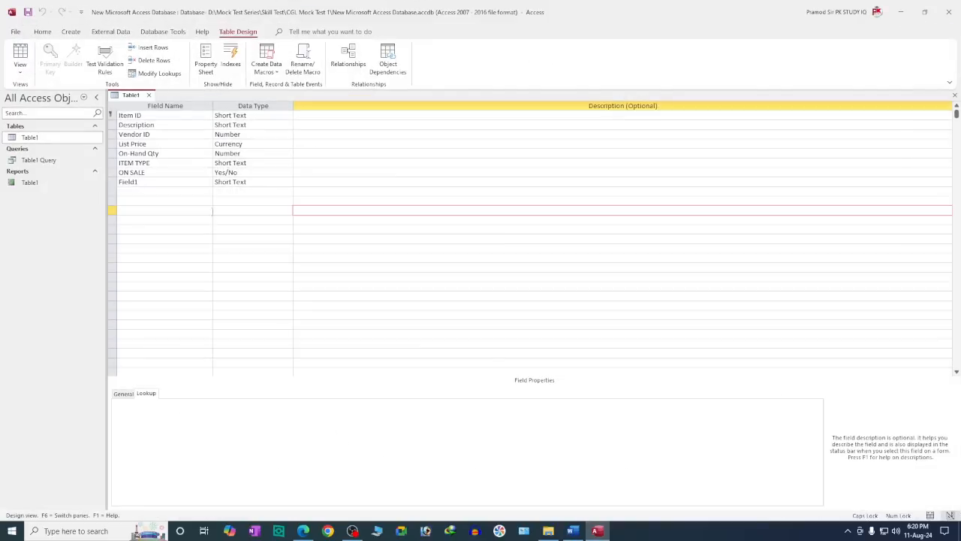
pyautogui.click(250, 163)
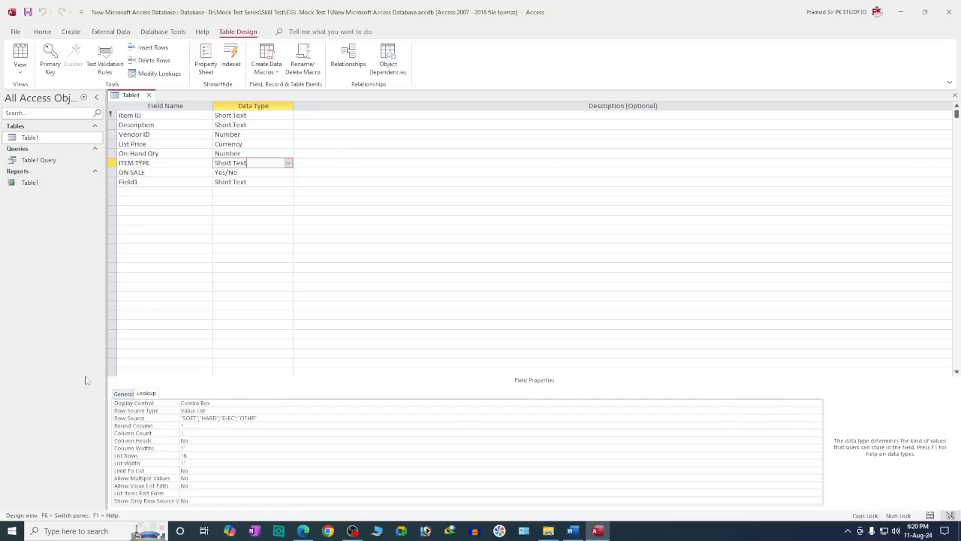
pyautogui.click(123, 394)
pyautogui.click(146, 393)
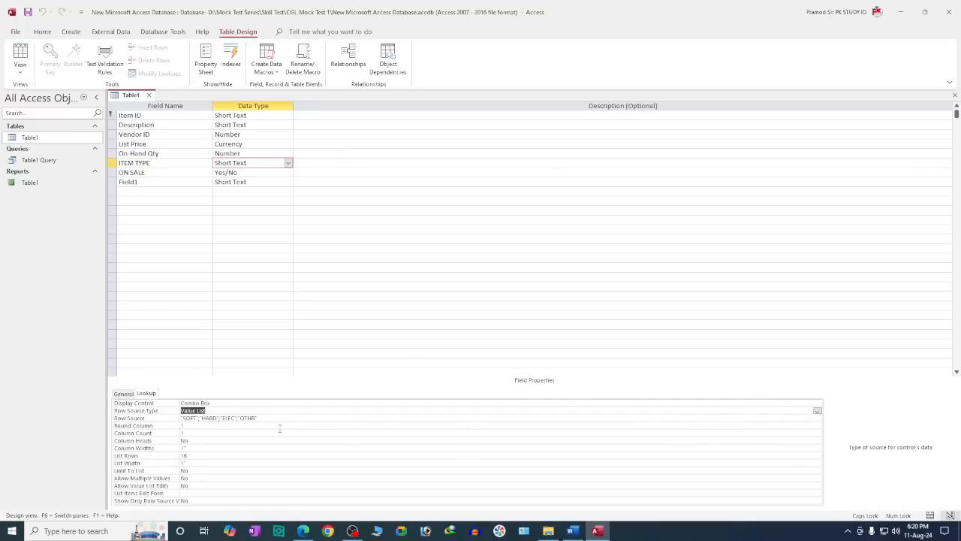
pyautogui.click(148, 419)
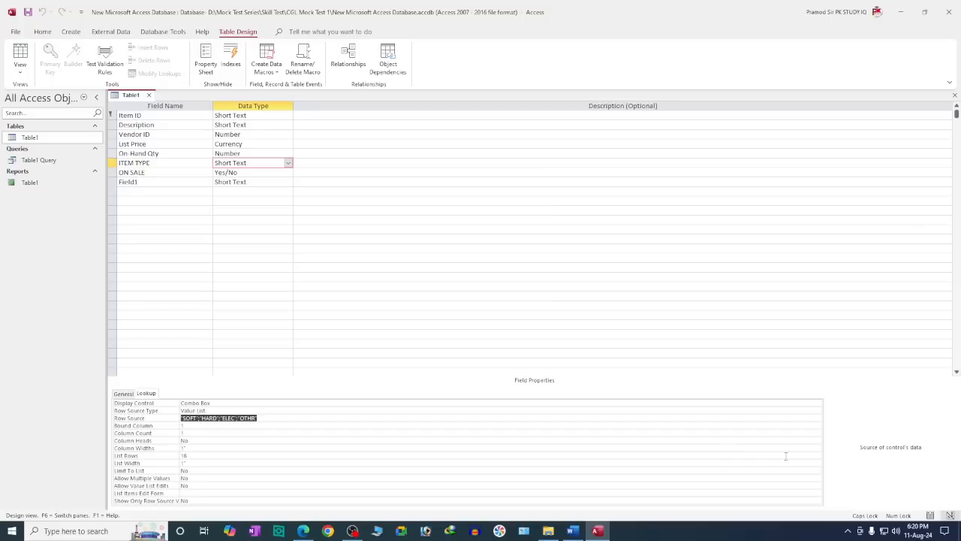
# Step: Try Text Box as the ITEM TYPE field's lookup Display Control, ending with List Box
pyautogui.click(817, 403)
pyautogui.click(817, 403)
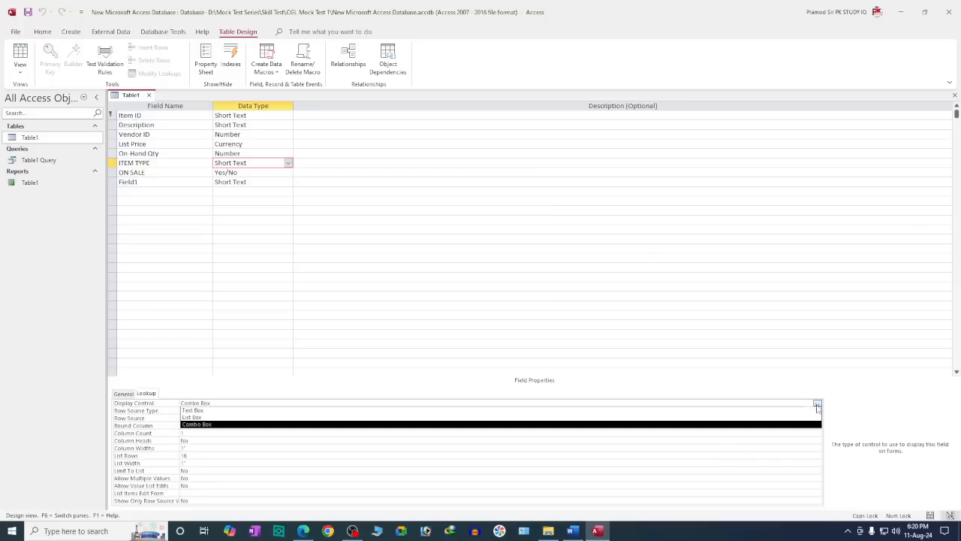
pyautogui.click(687, 410)
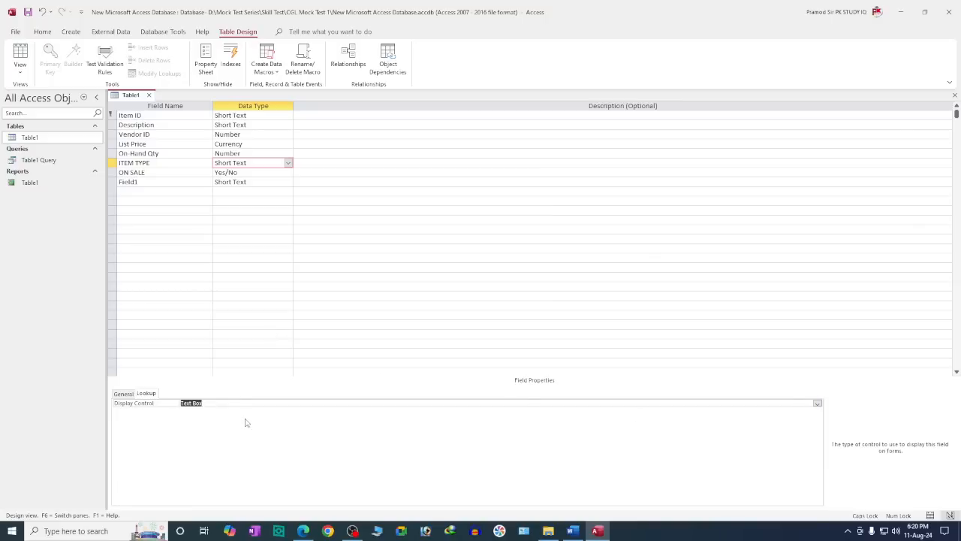
pyautogui.click(817, 403)
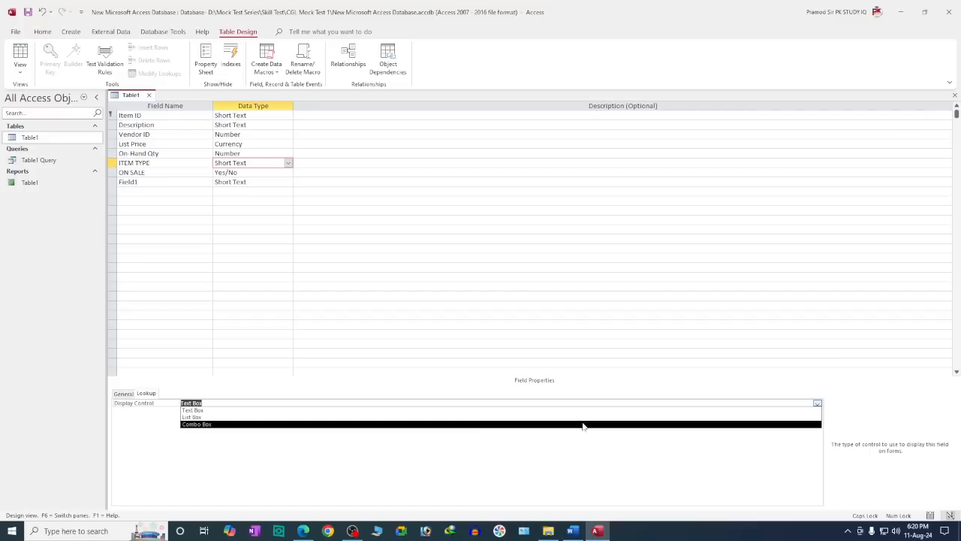
pyautogui.click(415, 417)
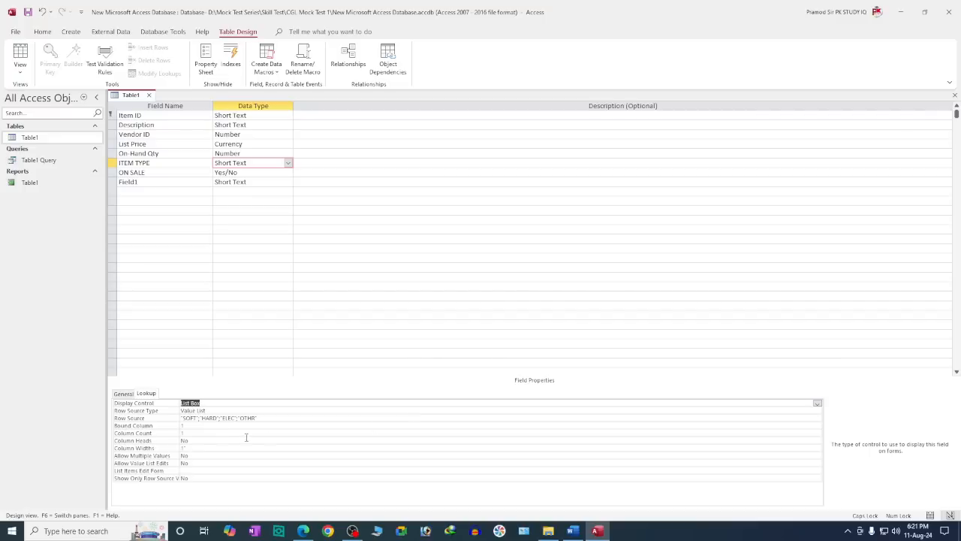
# Step: Copy the Row Source value list of the ITEM TYPE lookup, clear the property and paste the list back
pyautogui.moveTo(257, 419); pyautogui.dragTo(120, 412)
pyautogui.hotkey('ctrl', 'c')
pyautogui.press('Delete')
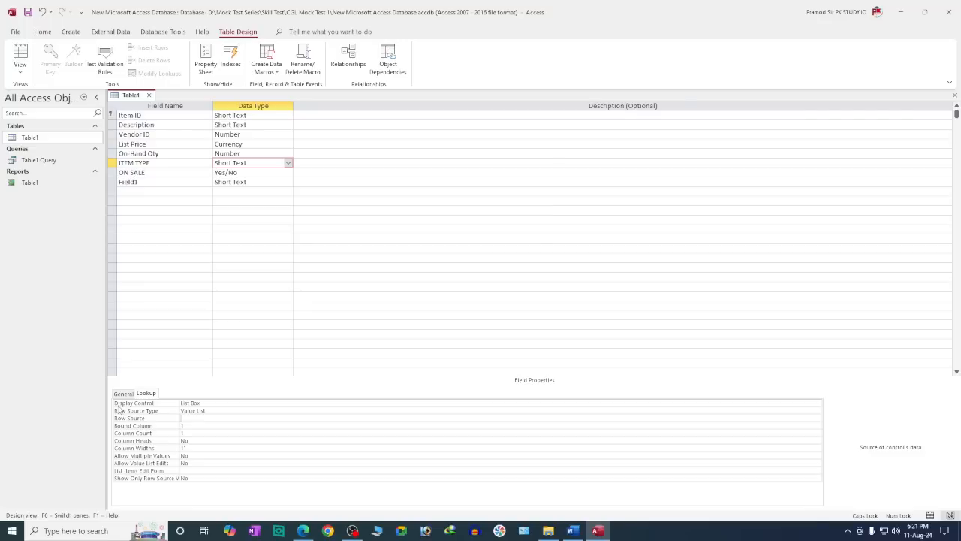
pyautogui.hotkey('ctrl', 'v')
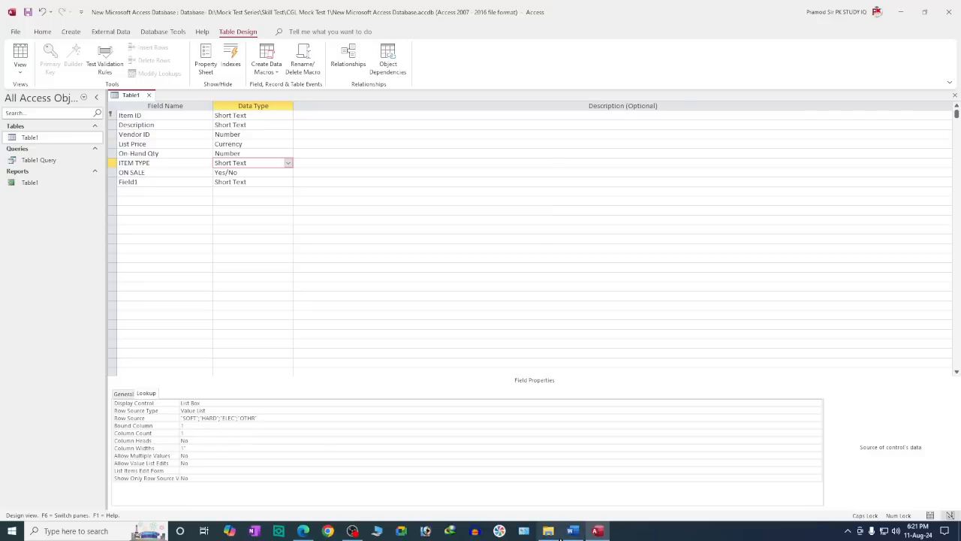
# Step: Switch to Word and paste the copied Row Source value list on a new line below the last paragraph of the instructions
pyautogui.click(572, 531)
pyautogui.scroll(-5, 393, 303)
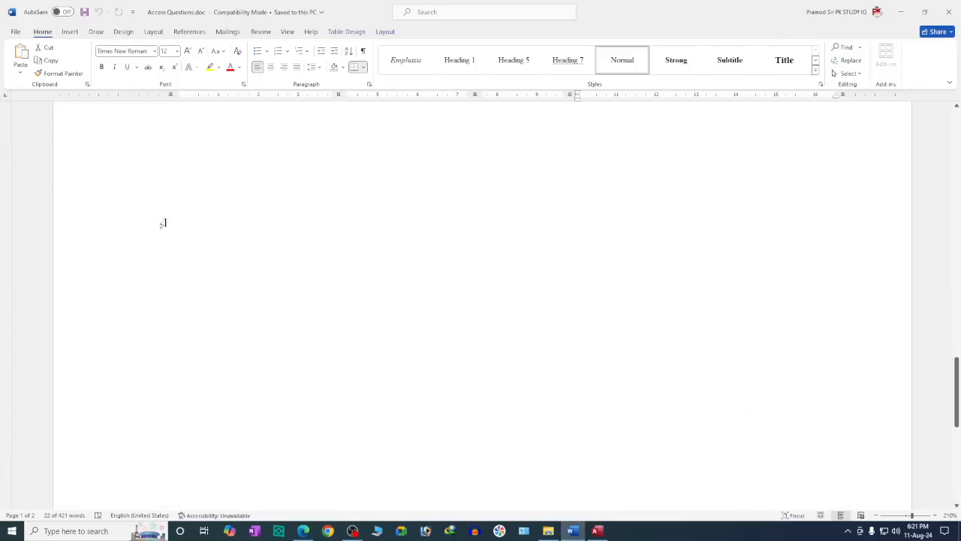
pyautogui.click(165, 186)
pyautogui.click(200, 185)
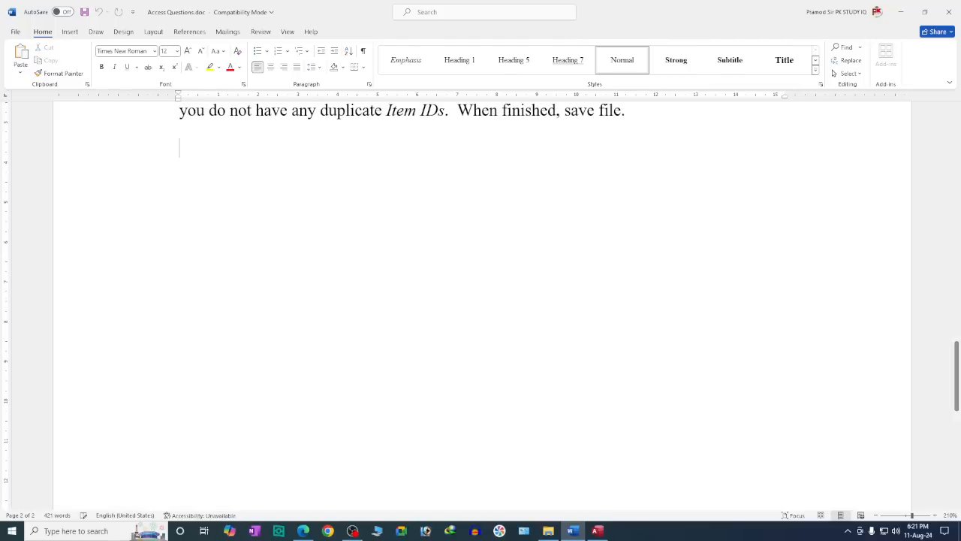
pyautogui.press('Return')
pyautogui.hotkey('ctrl', 'v')
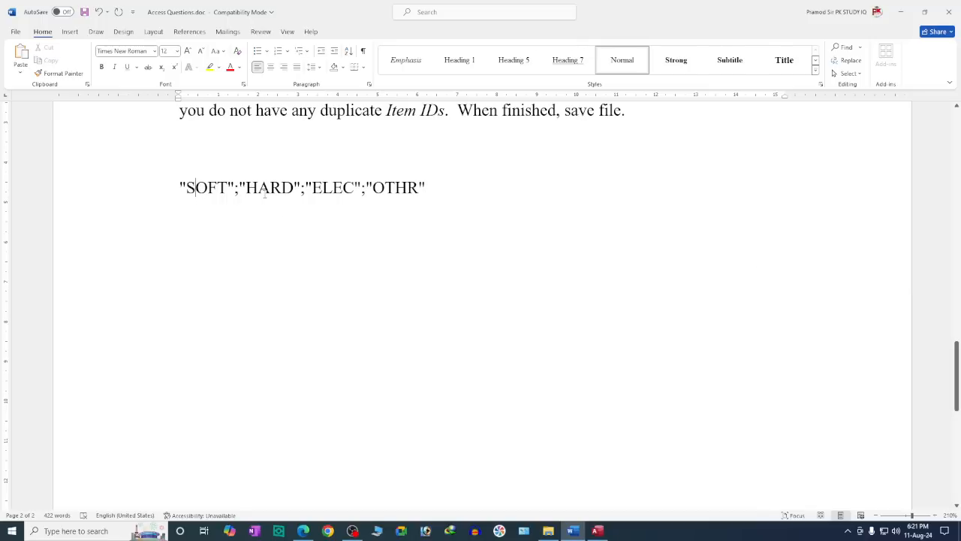
# Step: Examine the quoted codes and the semicolon separators in the pasted value list by highlighting them
pyautogui.moveTo(395, 188); pyautogui.dragTo(418, 188)
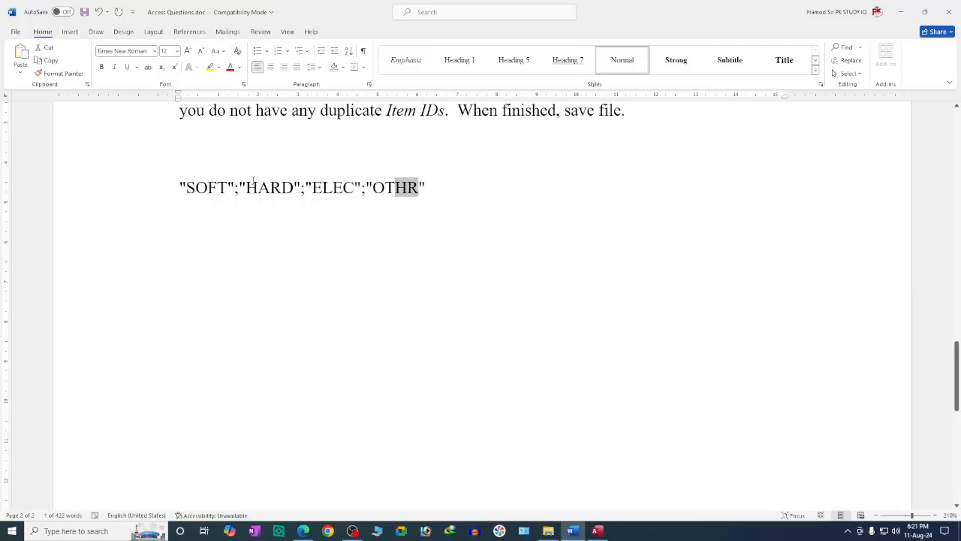
pyautogui.click(844, 212)
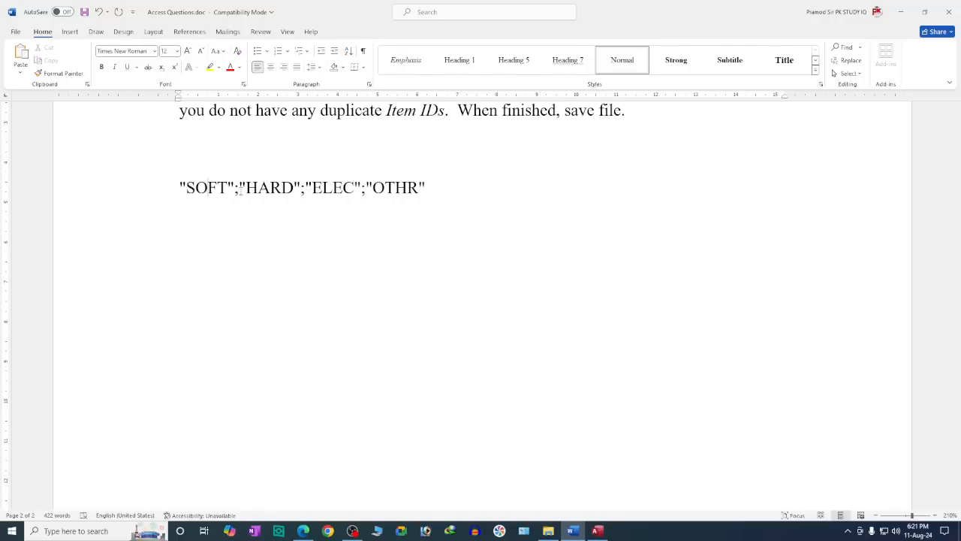
pyautogui.moveTo(234, 195); pyautogui.dragTo(240, 196)
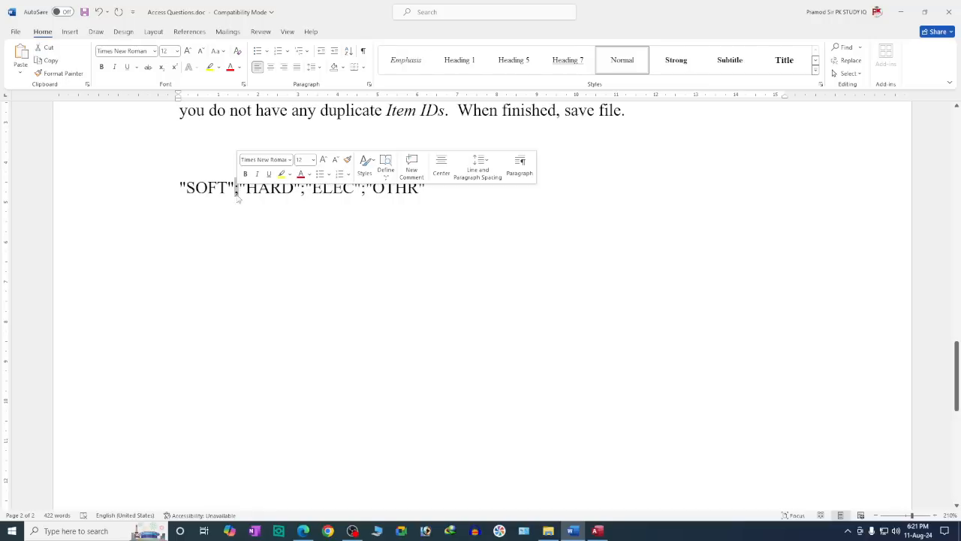
pyautogui.click(343, 238)
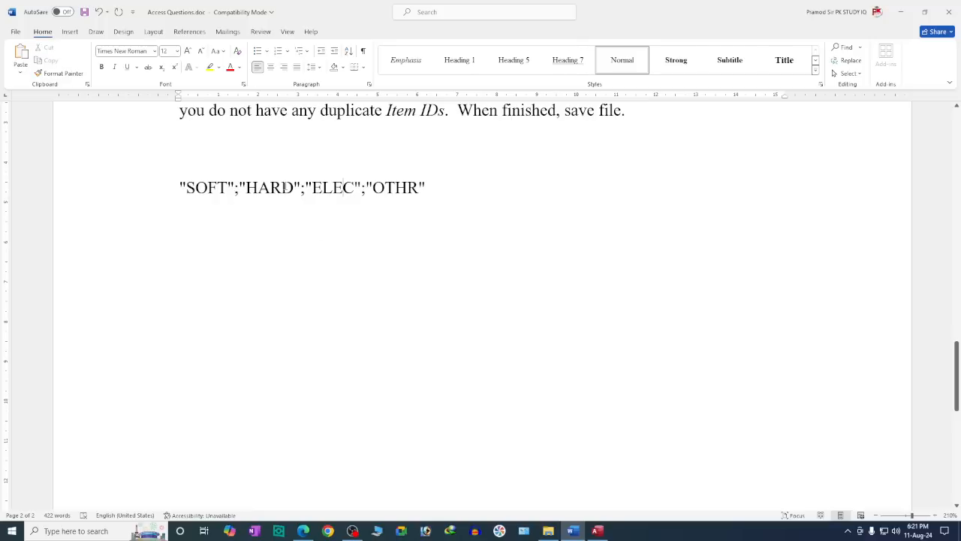
pyautogui.moveTo(178, 187); pyautogui.dragTo(331, 207)
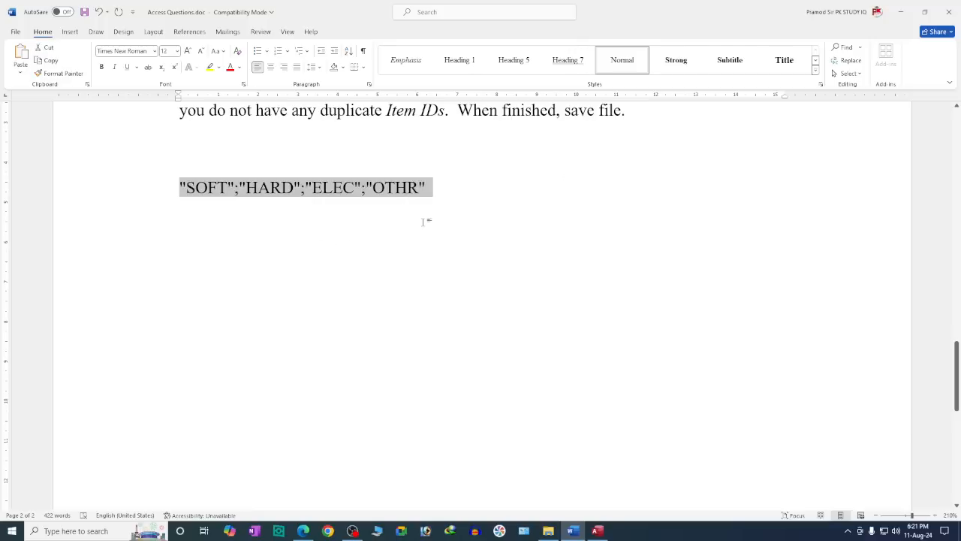
pyautogui.click(424, 221)
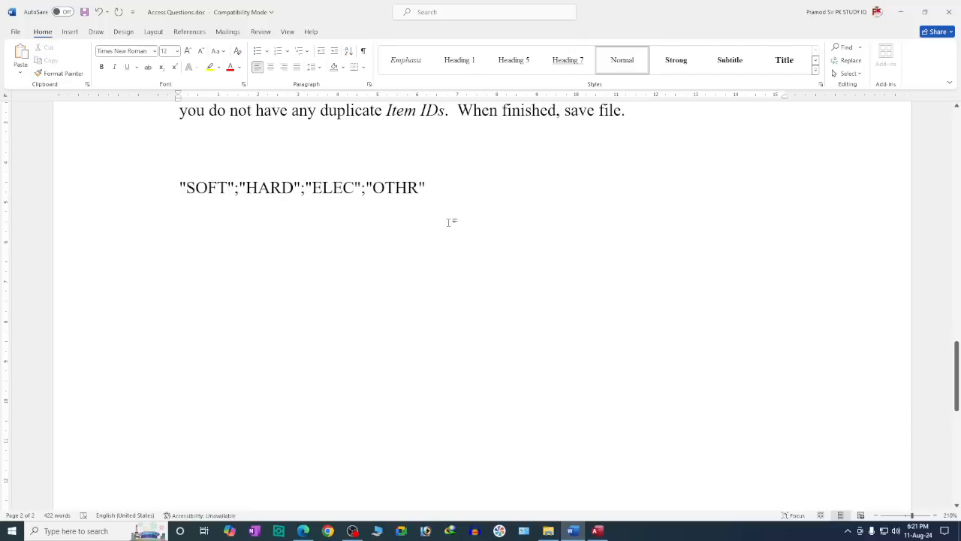
# Step: Write “SOFT”; on a new line below the pasted list as a syntax example and highlight the codes for comparison
pyautogui.press('Return')
pyautogui.write('"SOFT”')
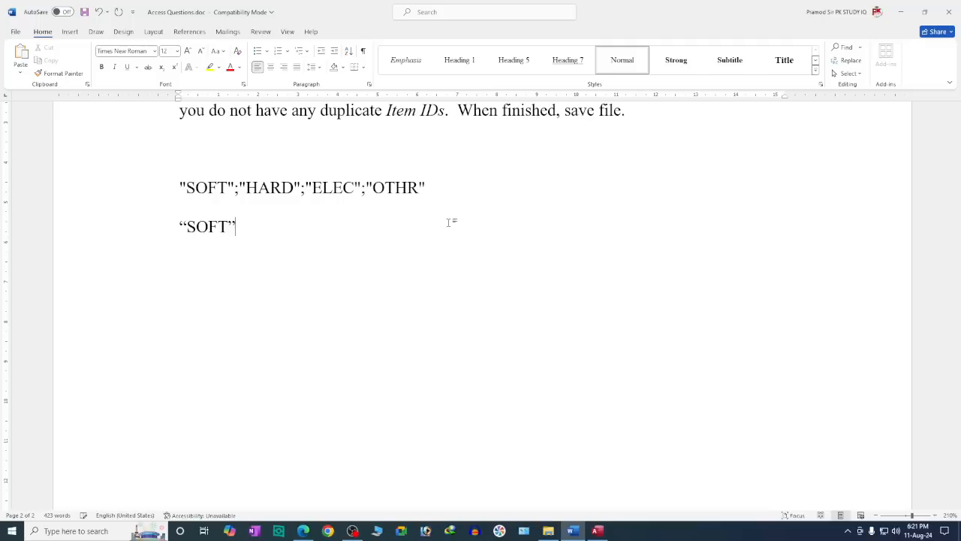
pyautogui.write('":')
pyautogui.write(';')
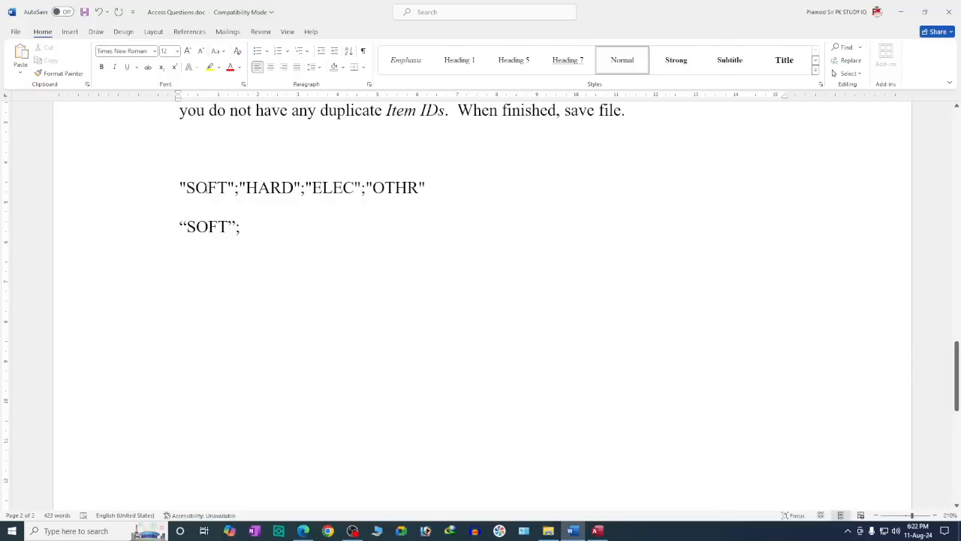
pyautogui.moveTo(214, 186); pyautogui.dragTo(421, 187)
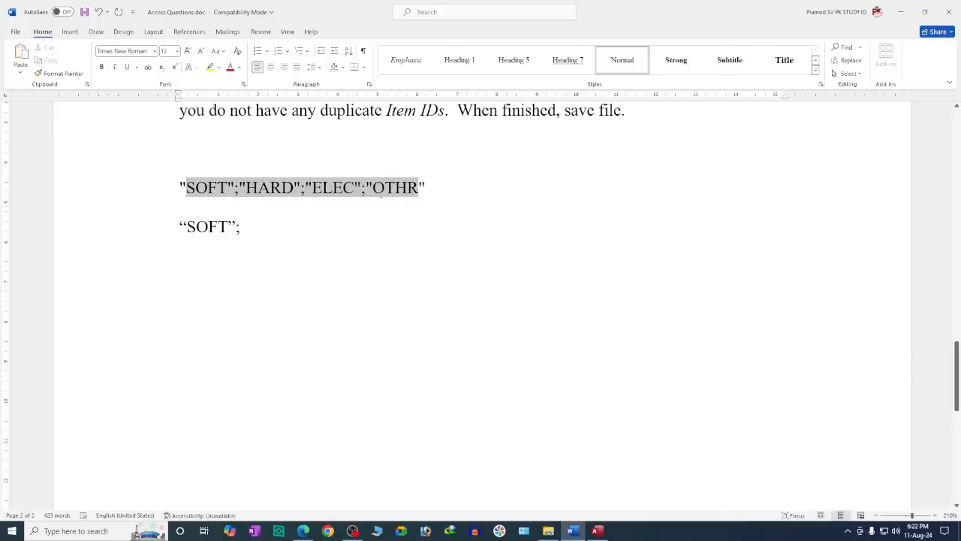
pyautogui.click(200, 260)
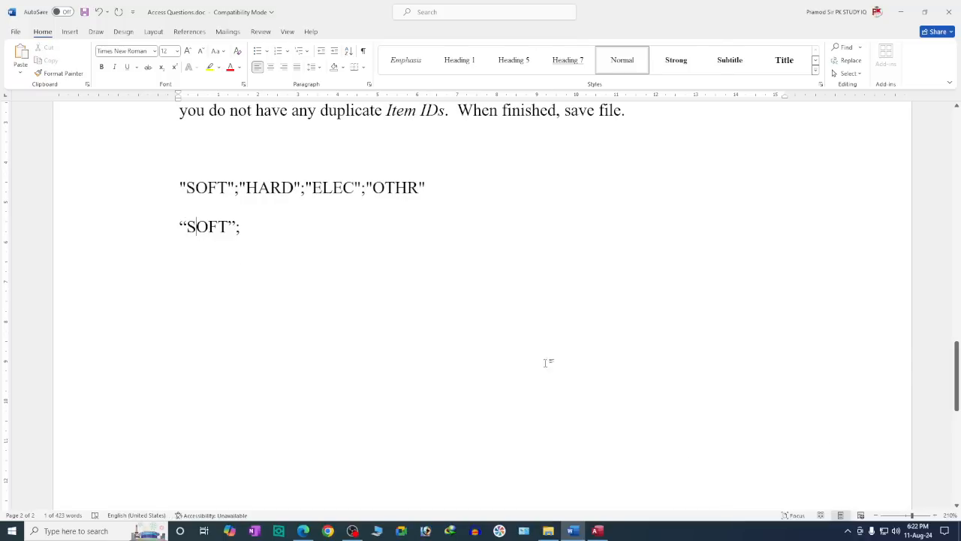
# Step: Switch to Access and show Table1 in Datasheet View
pyautogui.click(596, 530)
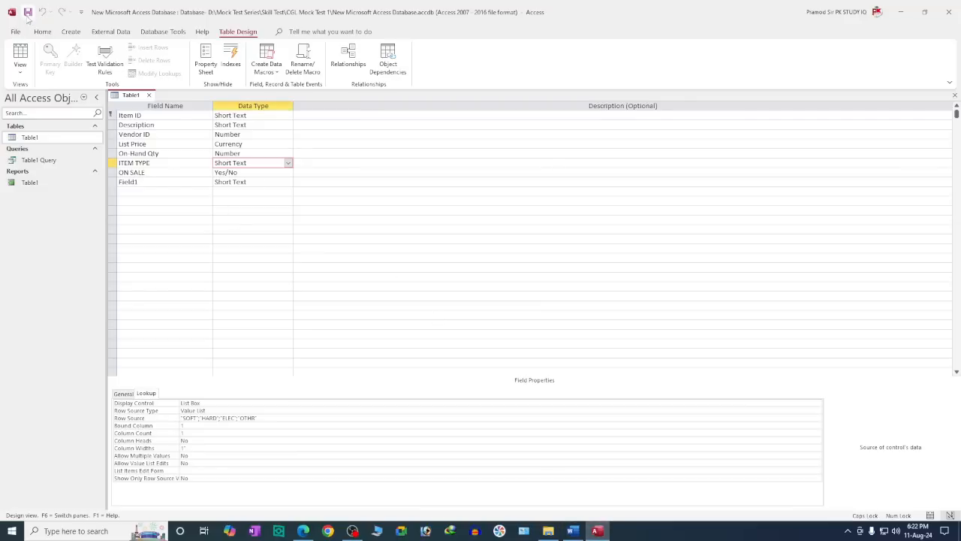
pyautogui.click(20, 71)
pyautogui.click(53, 92)
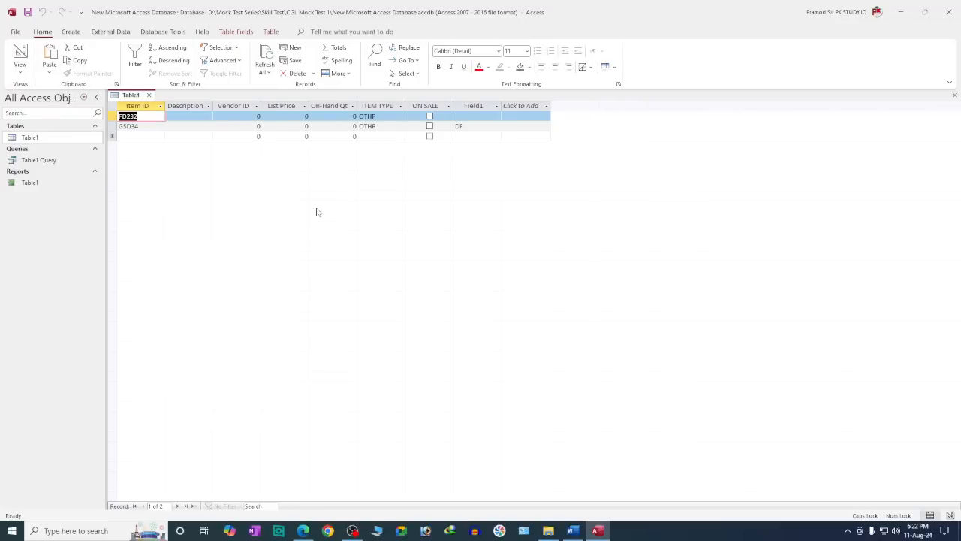
# Step: Switch to Word and reread the assignment's requirement on the number of records
pyautogui.click(572, 531)
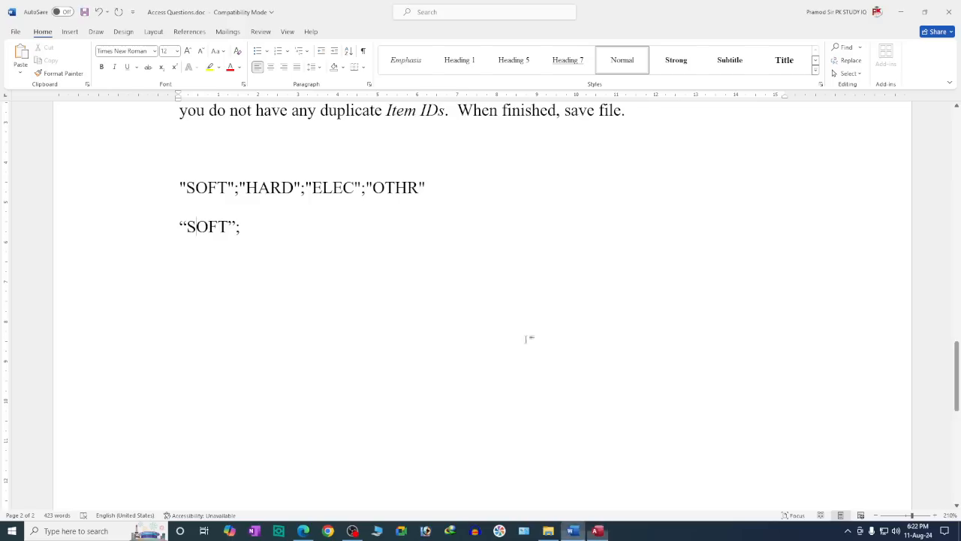
pyautogui.scroll(5, 526, 285)
pyautogui.scroll(10, 521, 212)
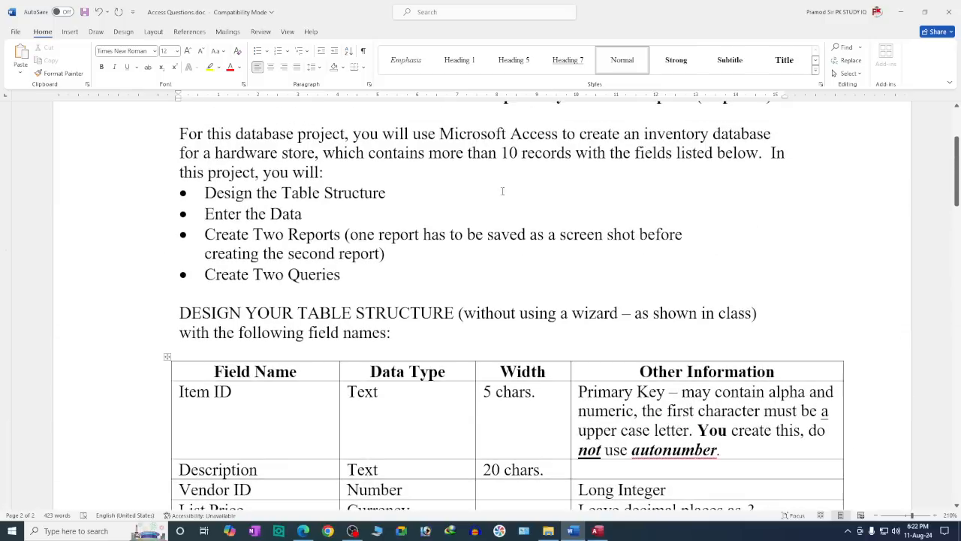
pyautogui.moveTo(429, 152); pyautogui.dragTo(597, 167)
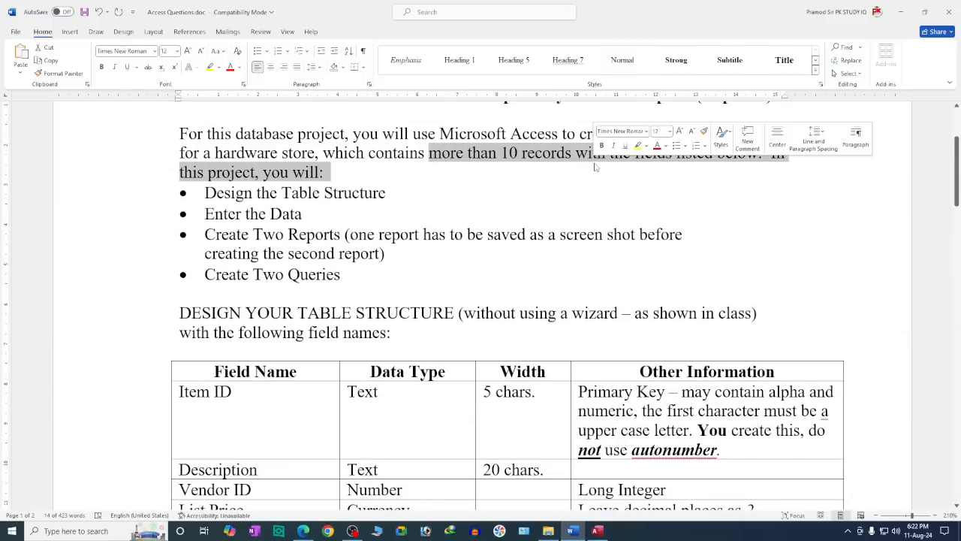
pyautogui.click(552, 184)
# Step: Switch to Access and choose OTHR as the ITEM TYPE for records FD232 and GSD34
pyautogui.click(596, 531)
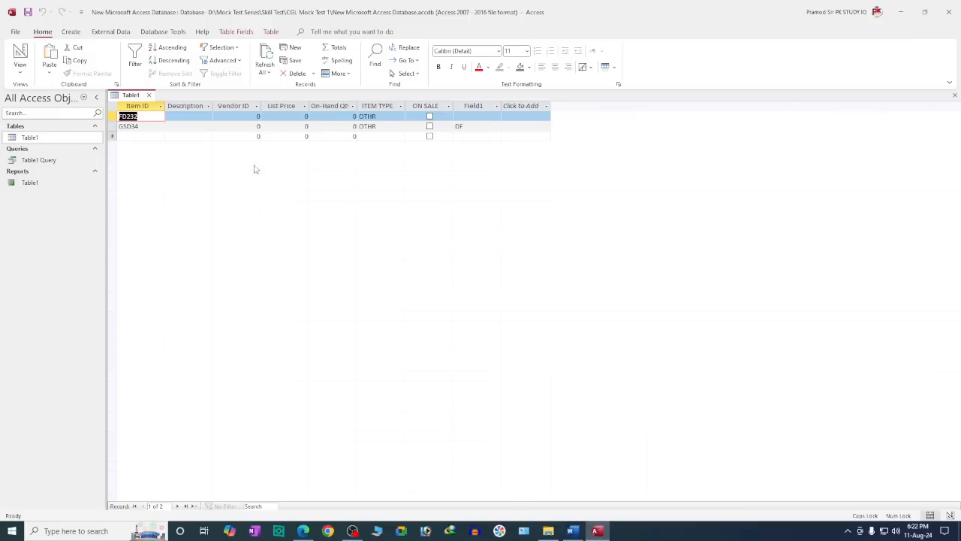
pyautogui.click(383, 116)
pyautogui.click(401, 116)
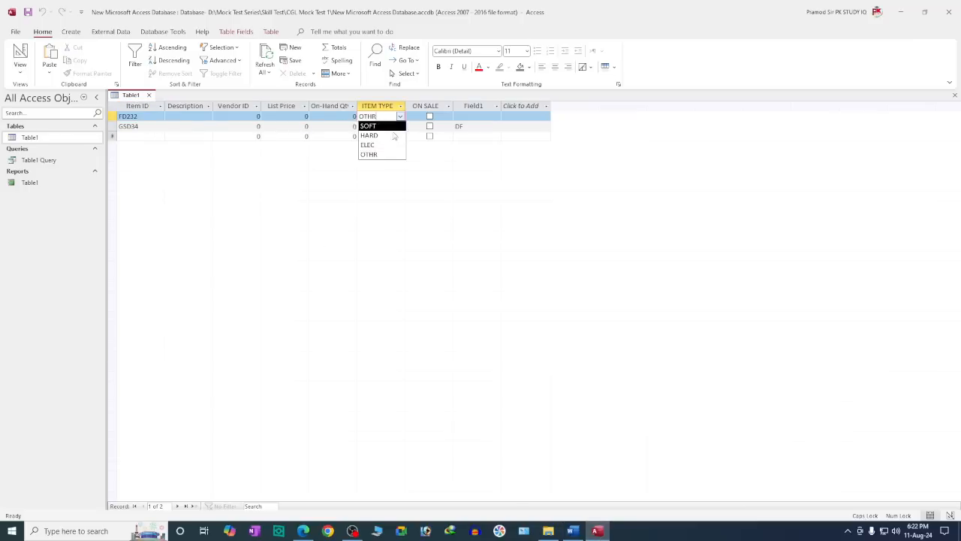
pyautogui.click(379, 154)
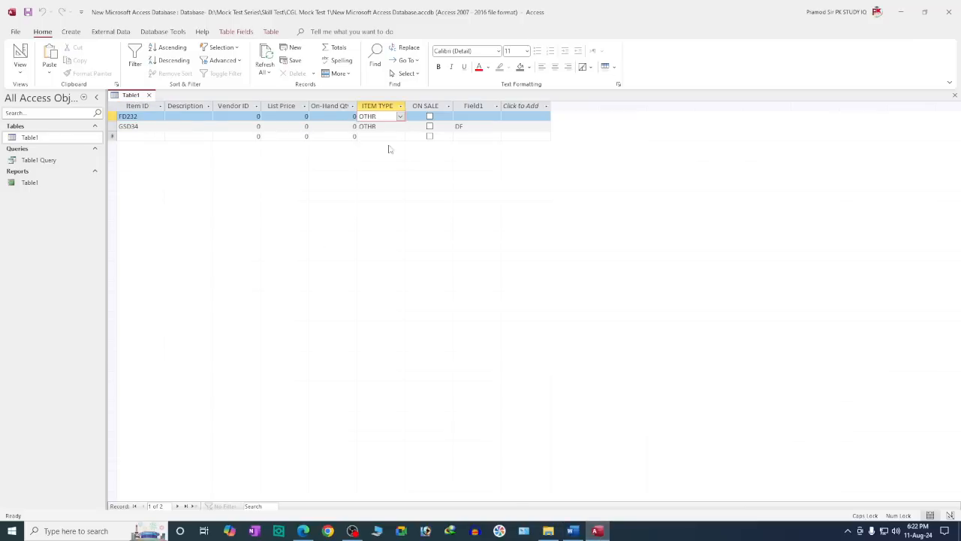
pyautogui.click(401, 129)
pyautogui.click(400, 128)
pyautogui.click(393, 168)
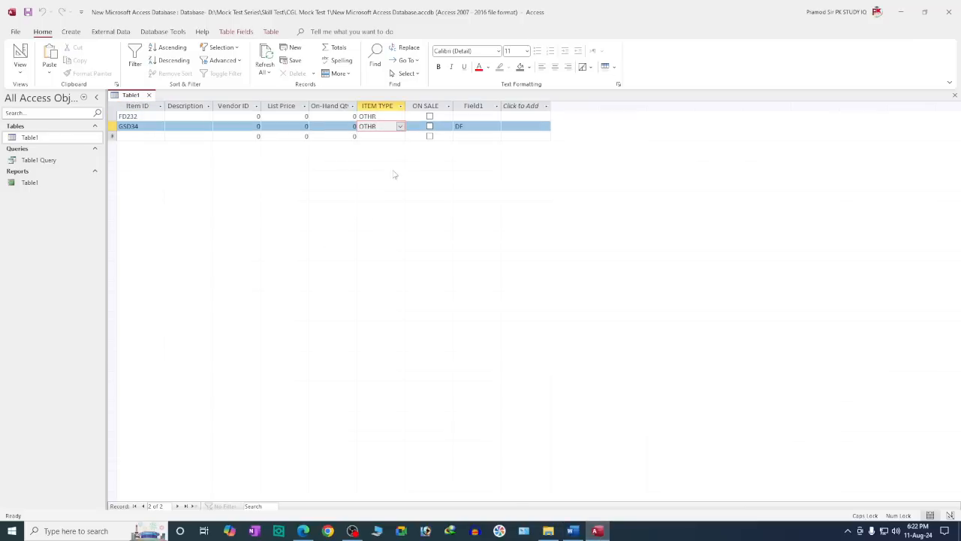
# Step: Check the ITEM TYPE choices offered for the new blank record without picking one
pyautogui.click(387, 136)
pyautogui.click(400, 136)
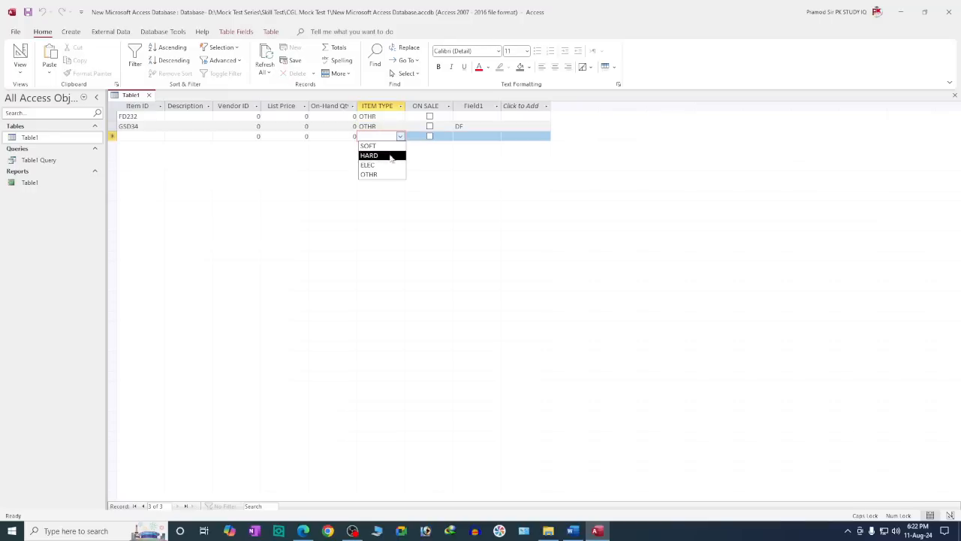
pyautogui.click(376, 221)
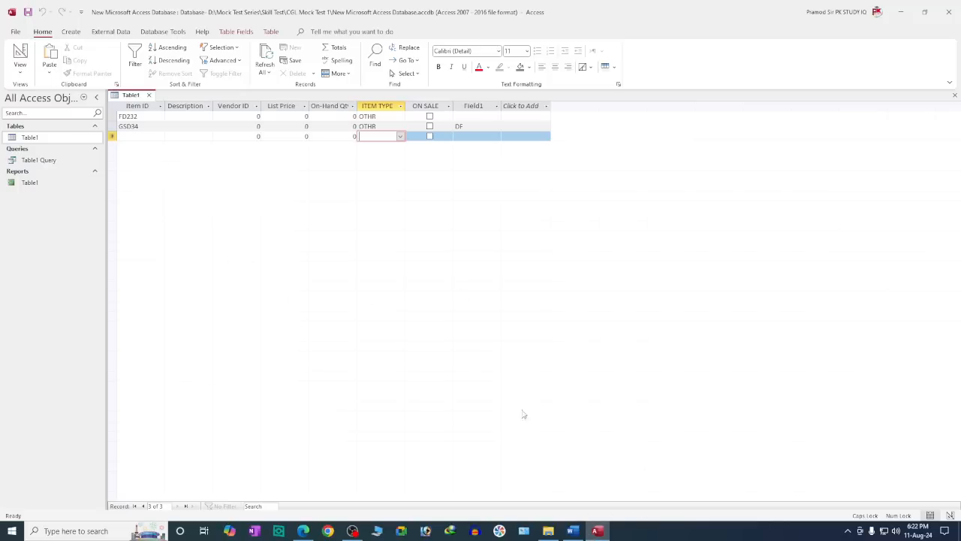
# Step: Switch to the exam PDF in Edge and mark question a) with pen ticks and underlines beneath its instruction
pyautogui.click(303, 531)
pyautogui.scroll(-2, 343, 208)
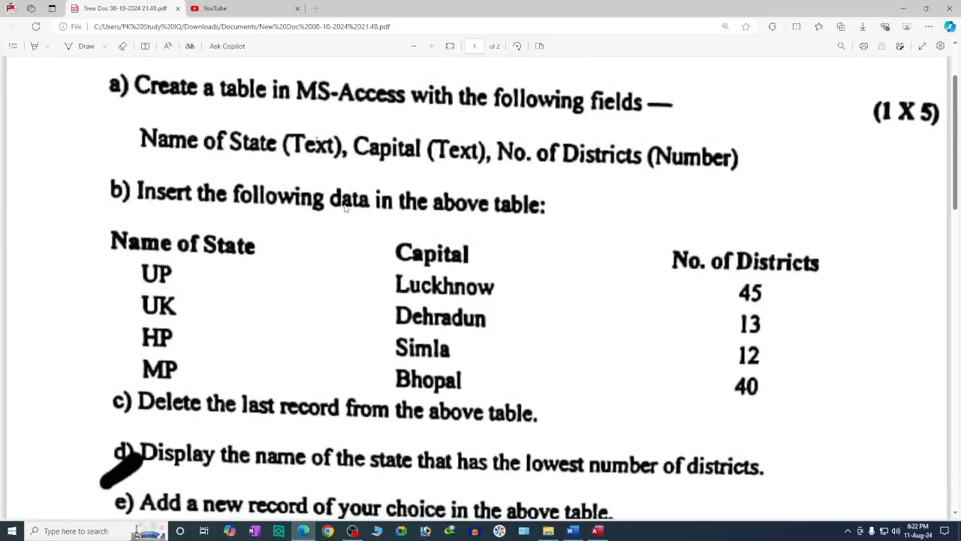
pyautogui.click(87, 45)
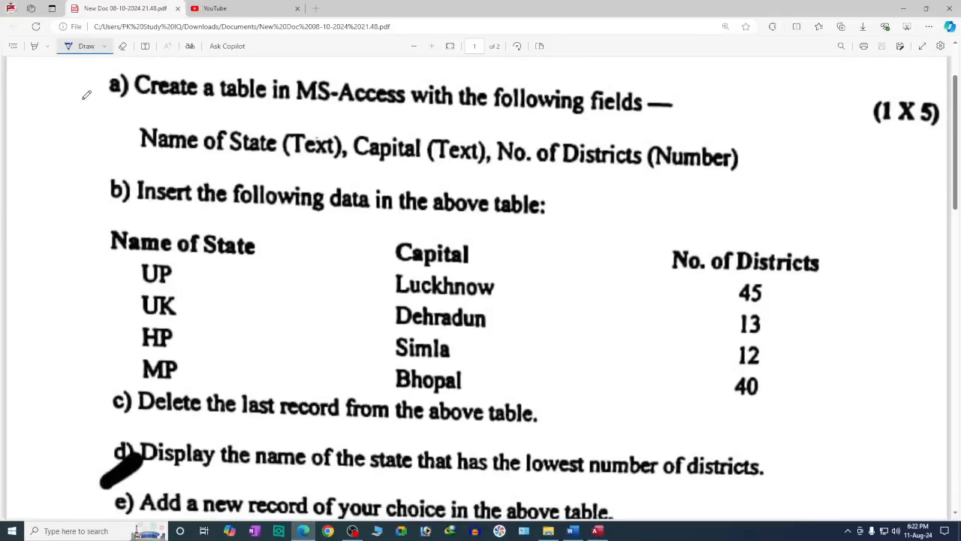
pyautogui.moveTo(83, 84); pyautogui.dragTo(180, 57)
pyautogui.moveTo(174, 99); pyautogui.dragTo(263, 110)
pyautogui.moveTo(323, 110); pyautogui.dragTo(347, 114)
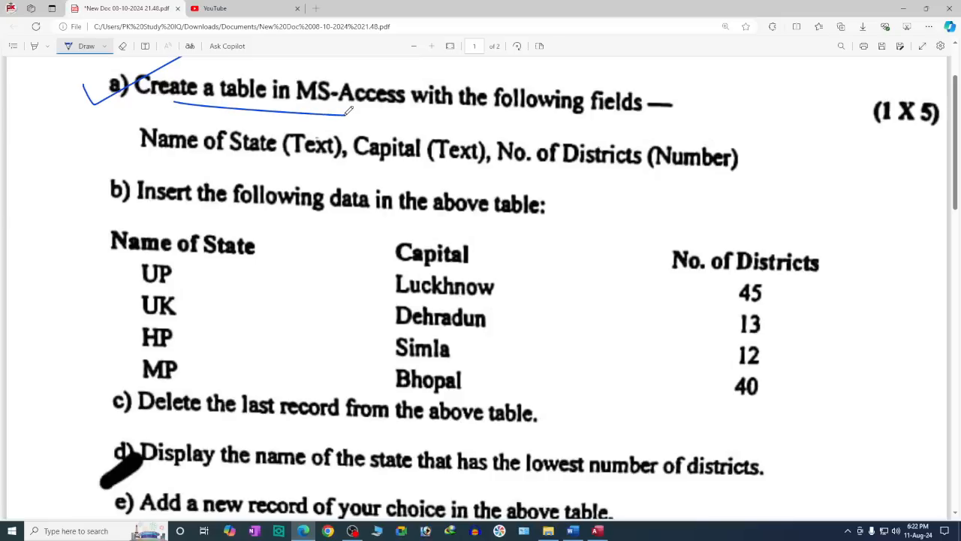
pyautogui.moveTo(443, 118); pyautogui.dragTo(622, 127)
pyautogui.moveTo(690, 95)
pyautogui.mouseDown()
pyautogui.moveTo(719, 110)
pyautogui.moveTo(745, 101)
pyautogui.mouseUp()
# Step: Underline the Name of State, Capital and No. of Districts fields and their Text and Number types in question a)
pyautogui.moveTo(122, 159); pyautogui.dragTo(238, 168)
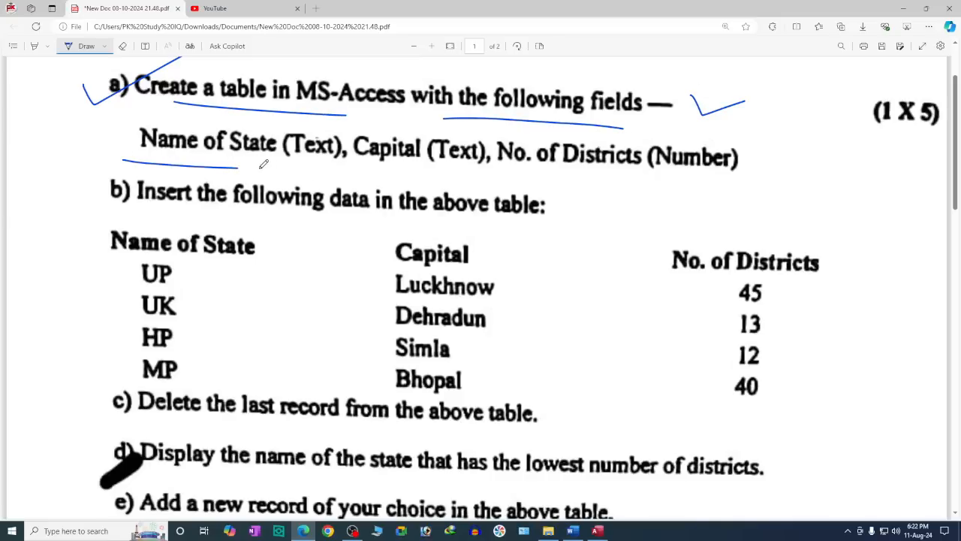
pyautogui.moveTo(296, 167); pyautogui.dragTo(303, 166)
pyautogui.moveTo(382, 171); pyautogui.dragTo(420, 172)
pyautogui.moveTo(532, 175); pyautogui.dragTo(607, 177)
pyautogui.moveTo(664, 178); pyautogui.dragTo(719, 177)
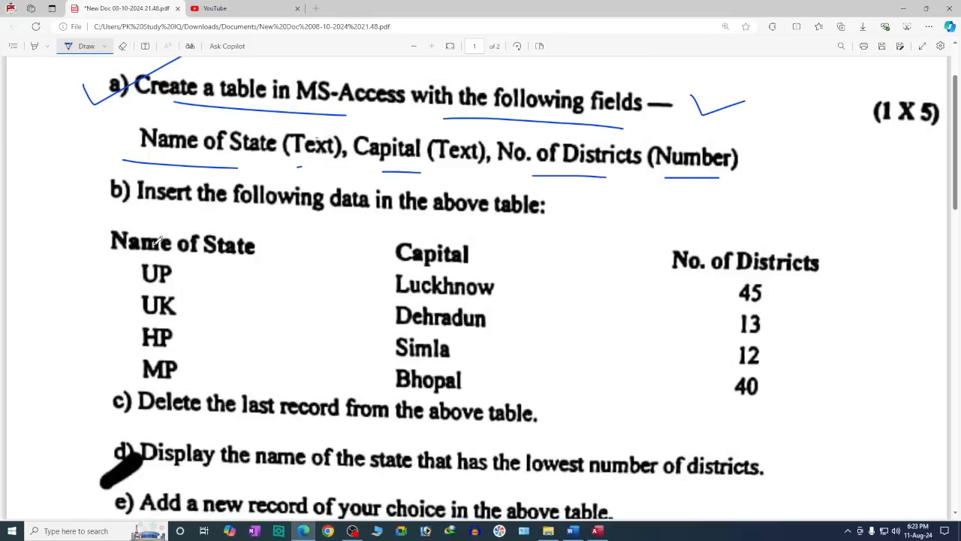
# Step: Switch to Access and close the inventory database, then close the Access Questions.doc document in Word without saving changes
pyautogui.click(598, 530)
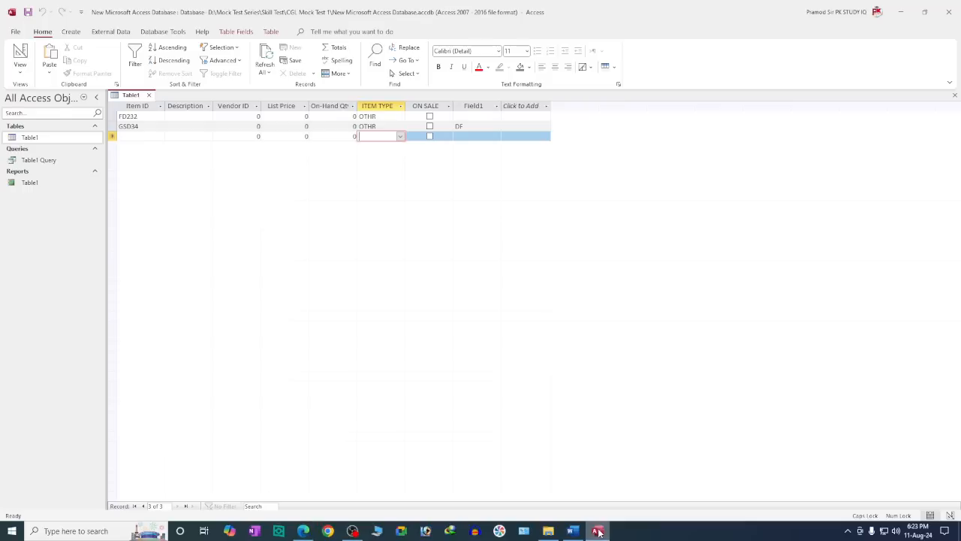
pyautogui.click(949, 11)
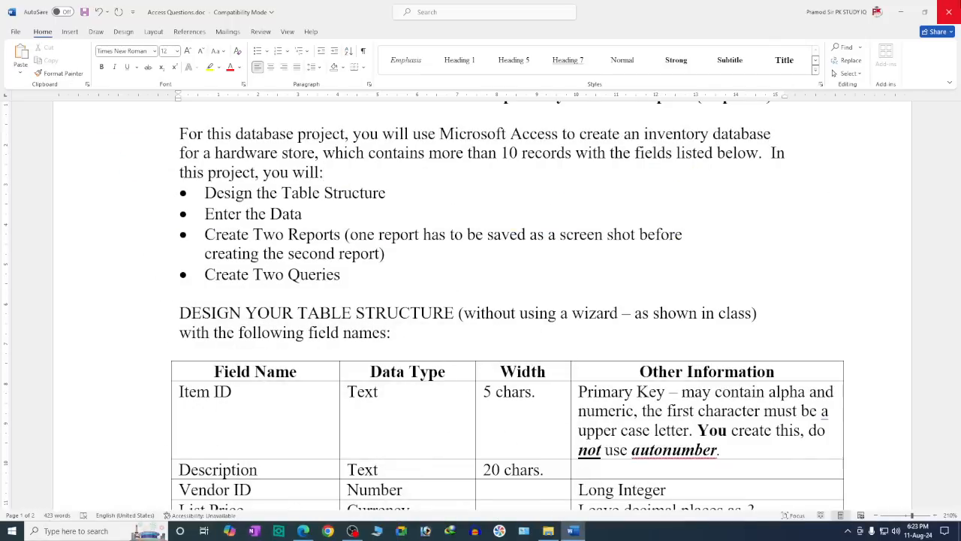
pyautogui.click(945, 12)
pyautogui.click(519, 338)
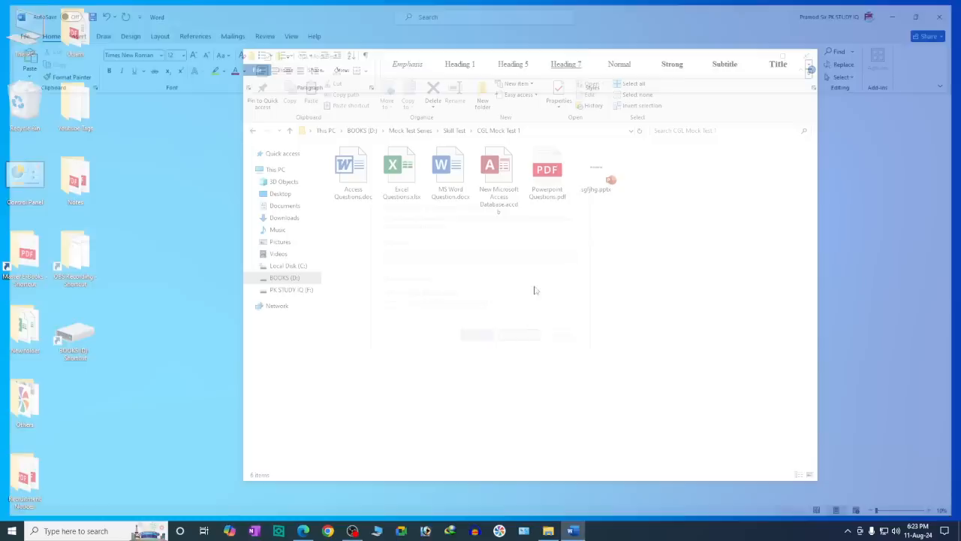
# Step: Create a new Microsoft Access database in the CGL Mock Test 1 folder, open it and enable its content
pyautogui.rightClick(695, 232)
pyautogui.moveTo(726, 340)
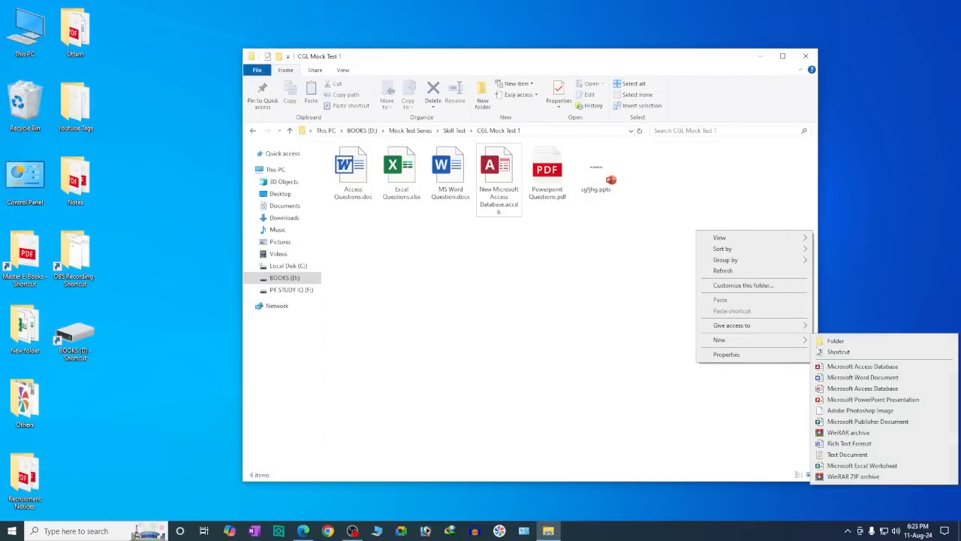
pyautogui.click(849, 366)
pyautogui.click(494, 168)
pyautogui.doubleClick(493, 168)
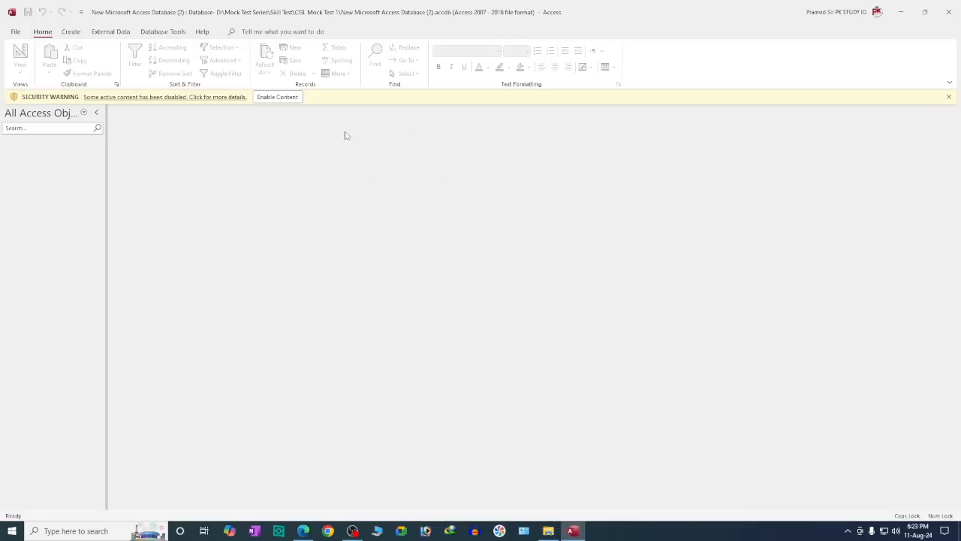
pyautogui.click(292, 98)
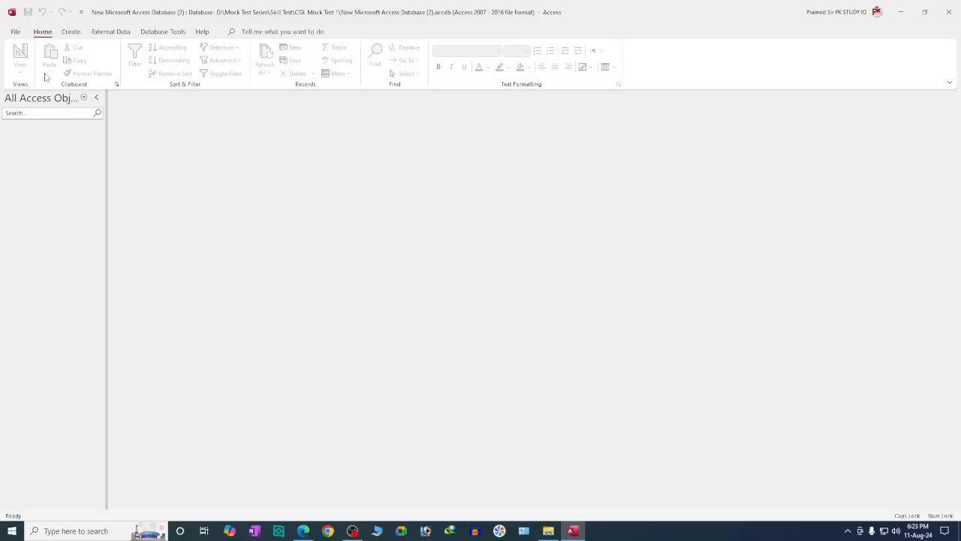
# Step: Create a new table, save it as Table1 and show it in Design View
pyautogui.click(72, 33)
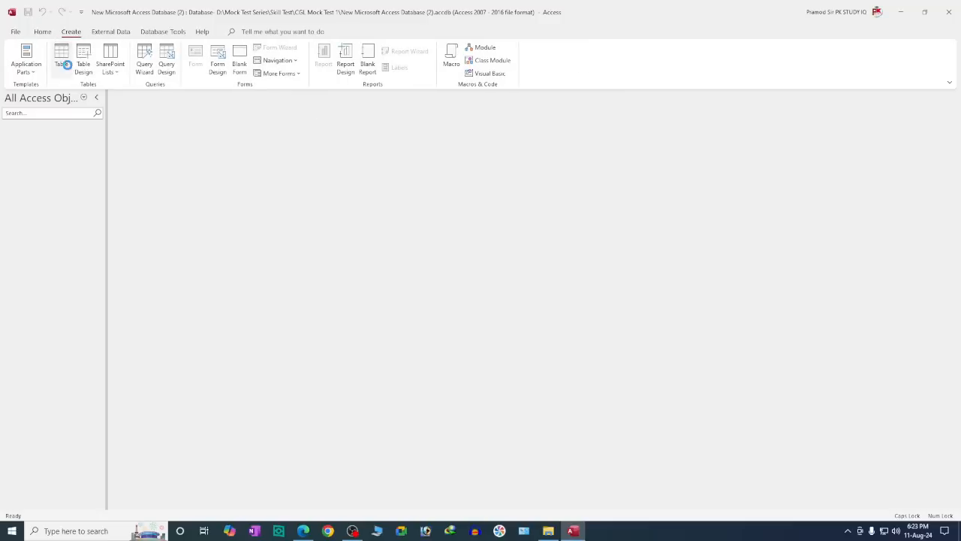
pyautogui.click(66, 65)
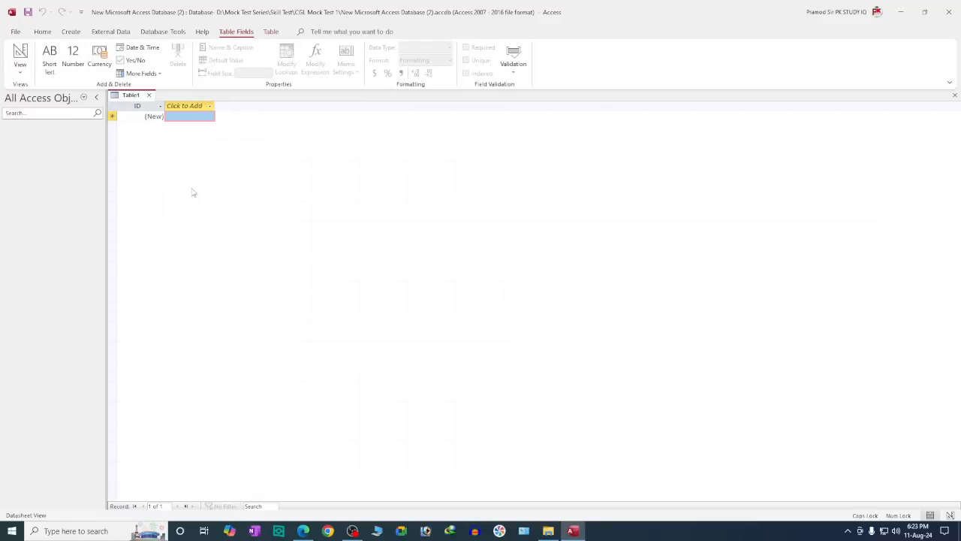
pyautogui.click(22, 75)
pyautogui.click(46, 112)
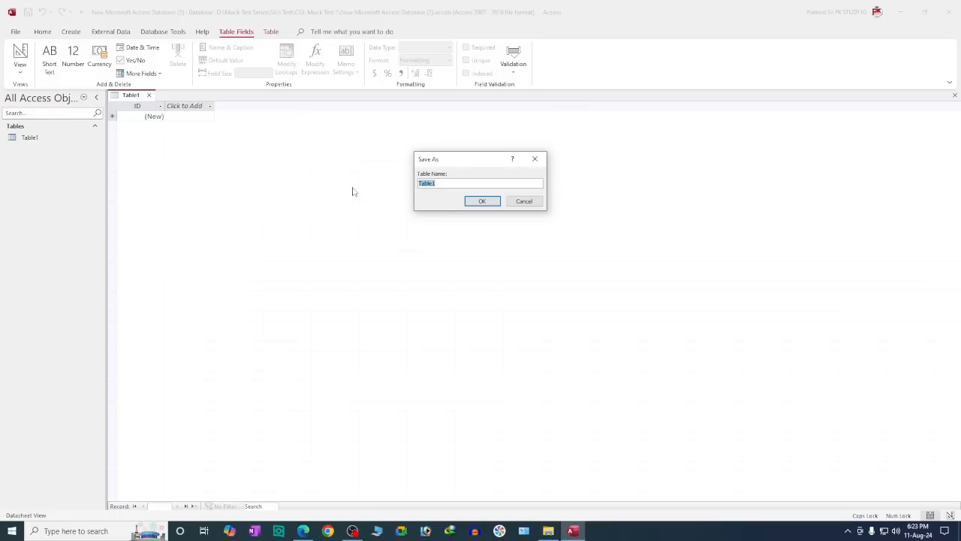
pyautogui.click(481, 201)
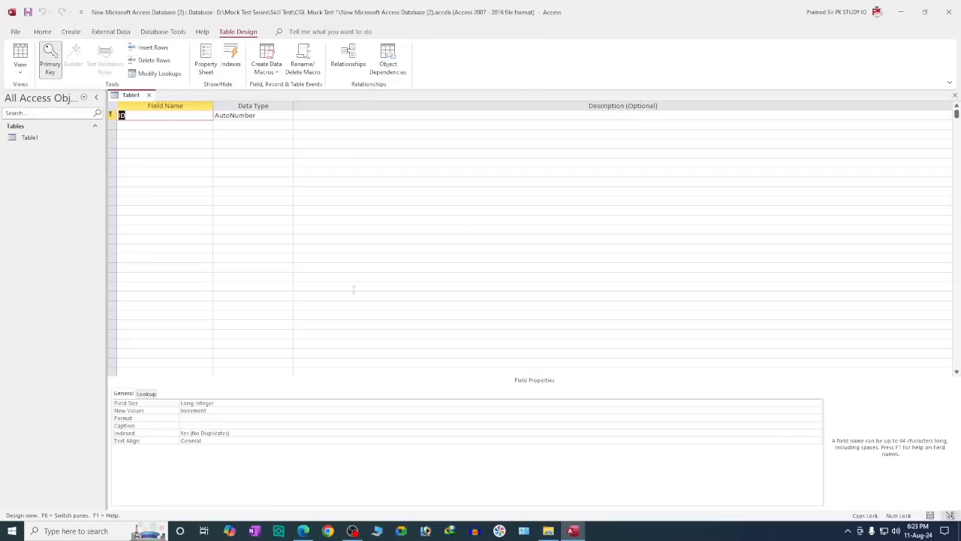
# Step: Switch to the exam PDF in Edge, underline State (Text) in question a) and return to Access
pyautogui.click(305, 531)
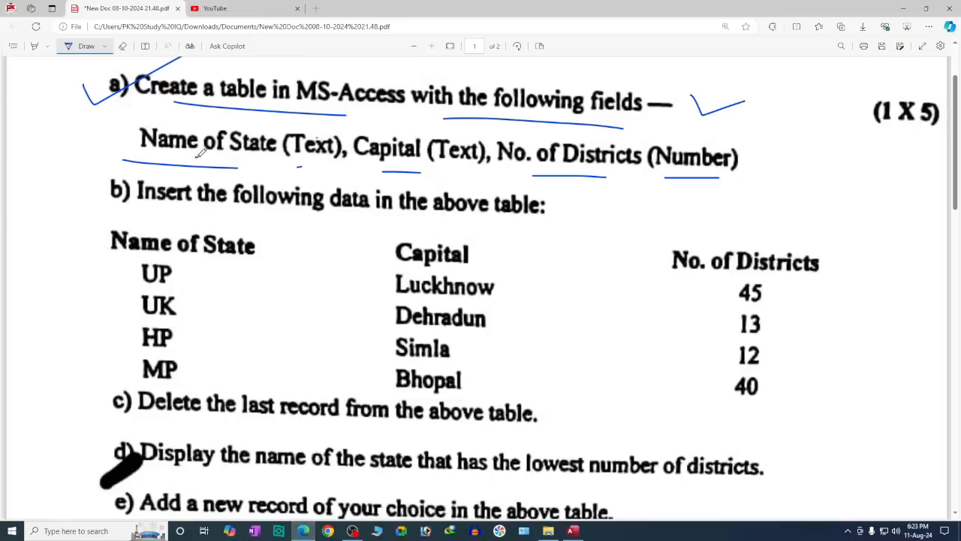
pyautogui.moveTo(196, 159); pyautogui.dragTo(308, 160)
pyautogui.click(573, 531)
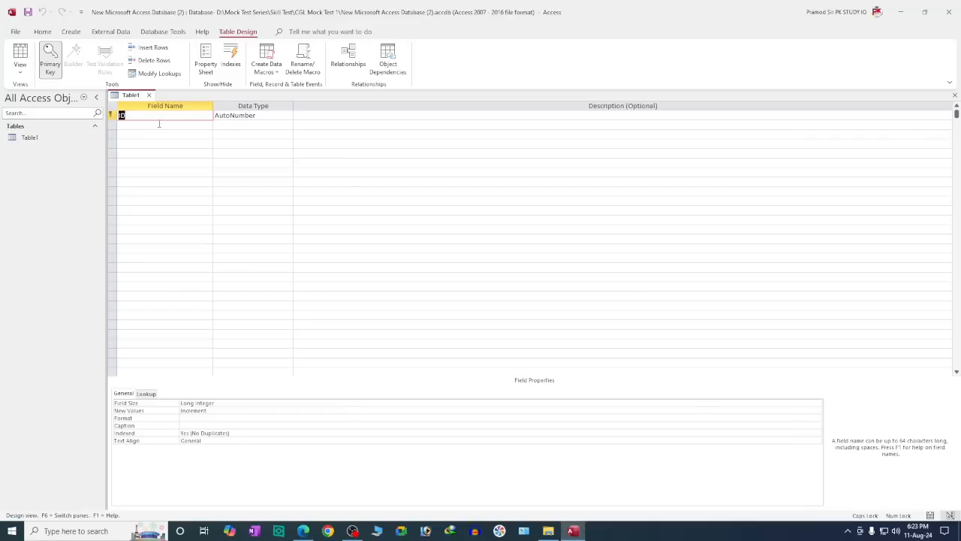
# Step: Remove the primary key from the ID field and rename the field Name of the State
pyautogui.click(49, 67)
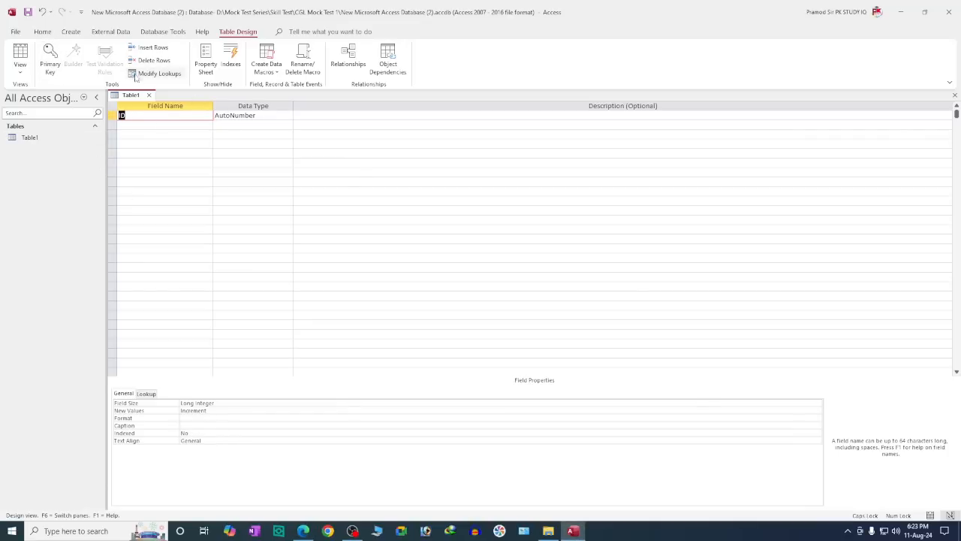
pyautogui.press('BackSpace')
pyautogui.write('sTUD')
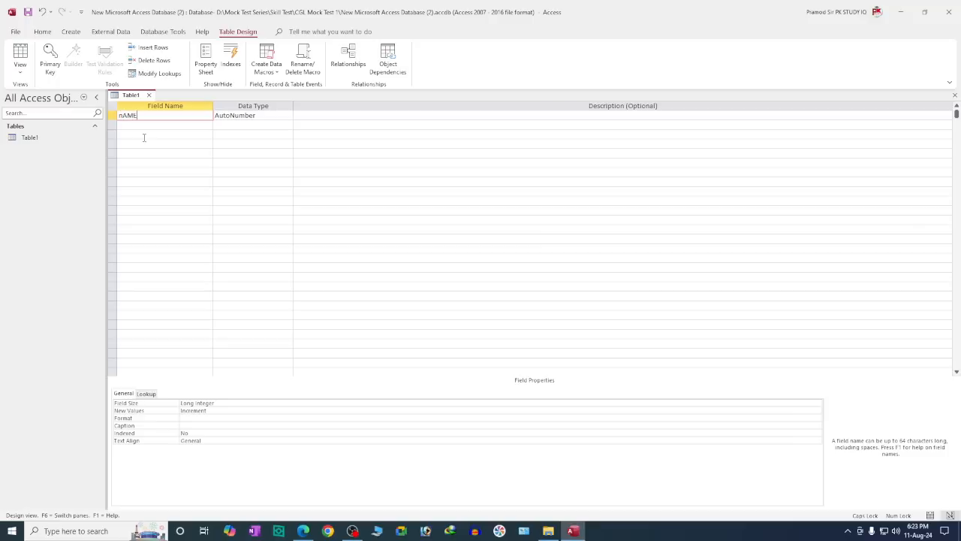
pyautogui.press('BackSpace')
pyautogui.press('BackSpace')
pyautogui.press('BackSpace')
pyautogui.press('BackSpace')
pyautogui.press('capslock')
pyautogui.write('Name of the')
pyautogui.press('Escape')
pyautogui.press('BackSpace')
pyautogui.write('Name of rth')
pyautogui.press('Tab')
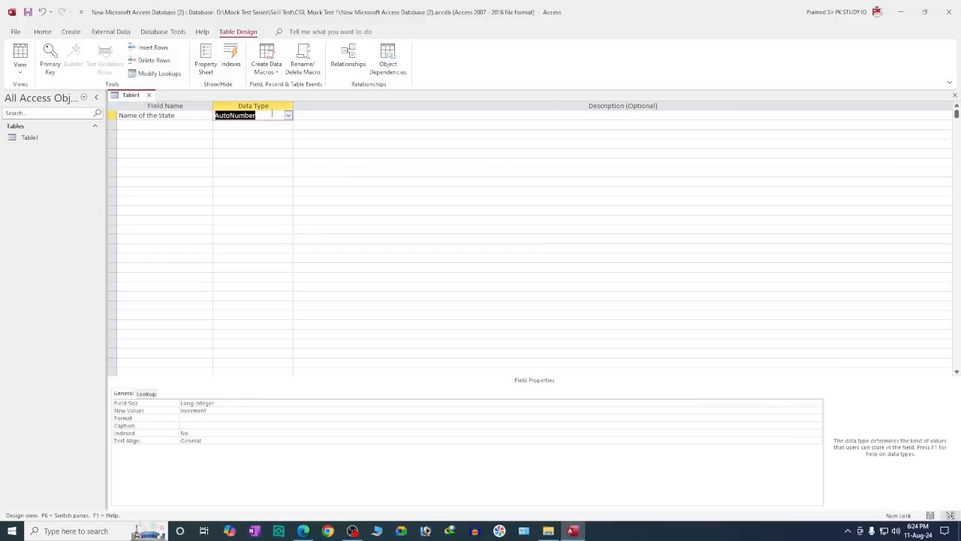
# Step: Set the data type of the Name of the State field to Short Text
pyautogui.write('te')
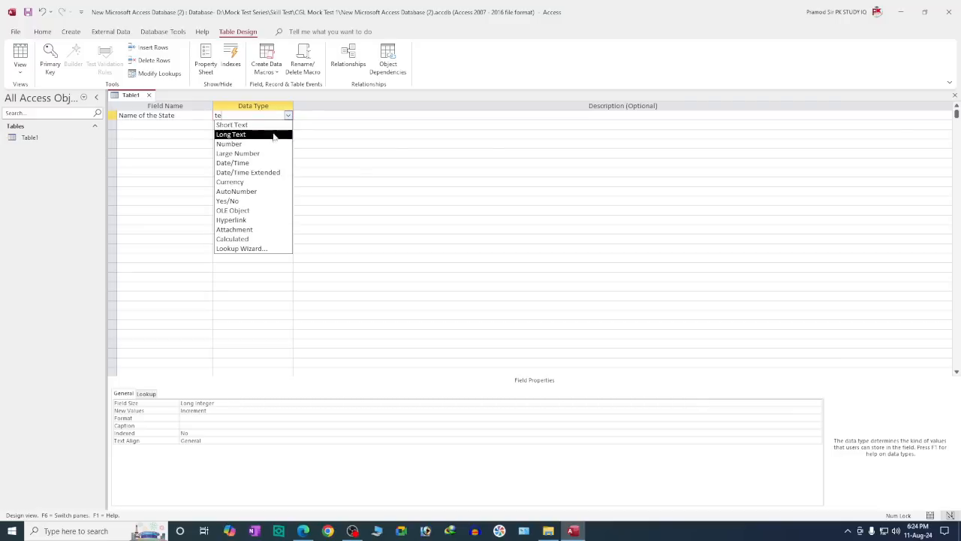
pyautogui.click(275, 125)
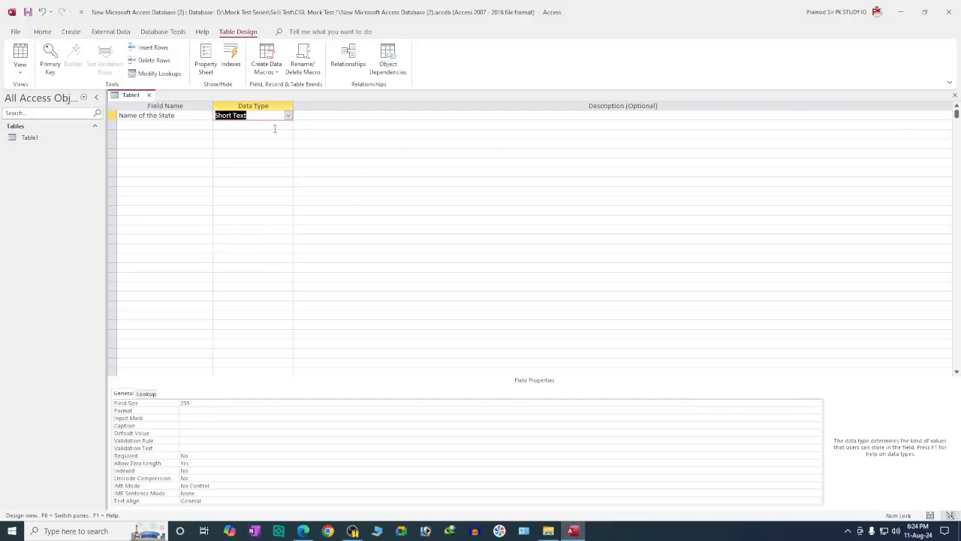
pyautogui.write('2')
pyautogui.click(288, 115)
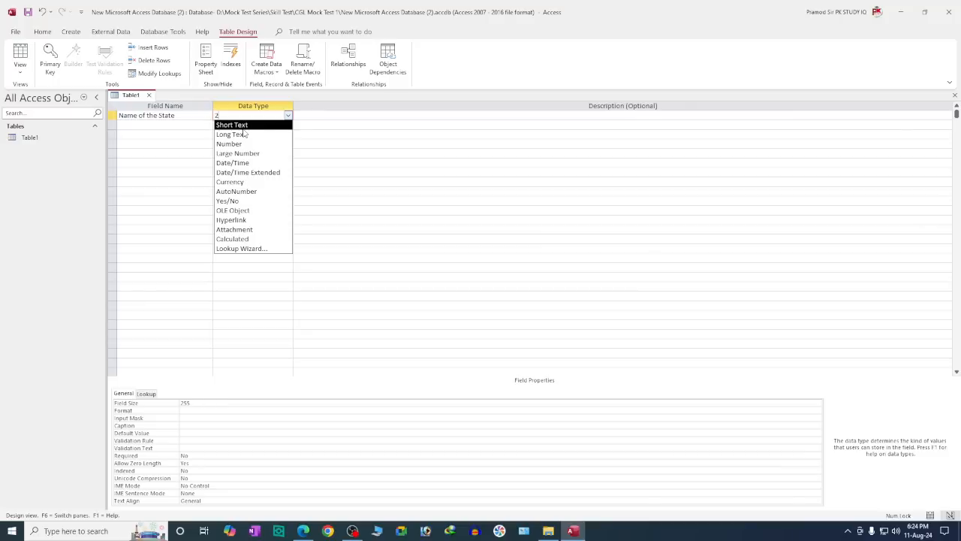
pyautogui.press('Return')
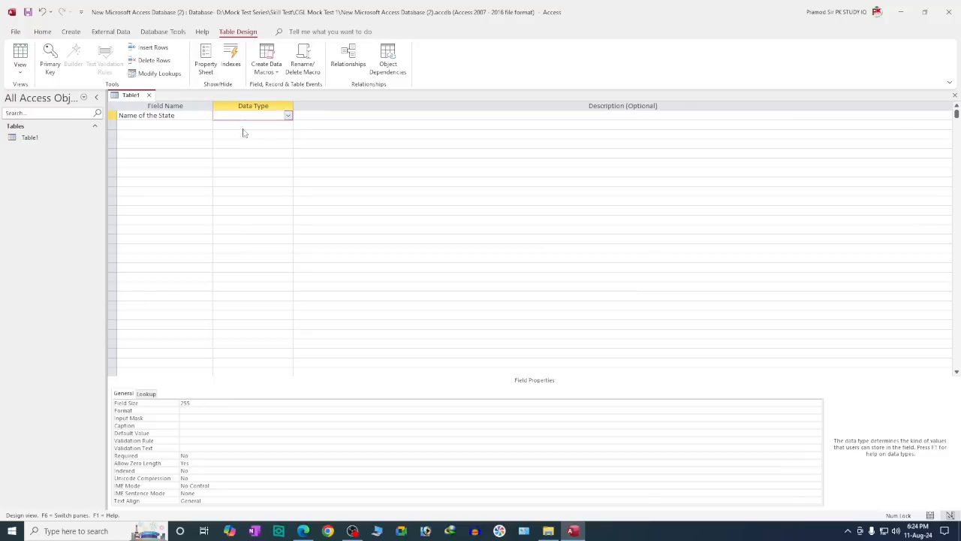
pyautogui.click(250, 124)
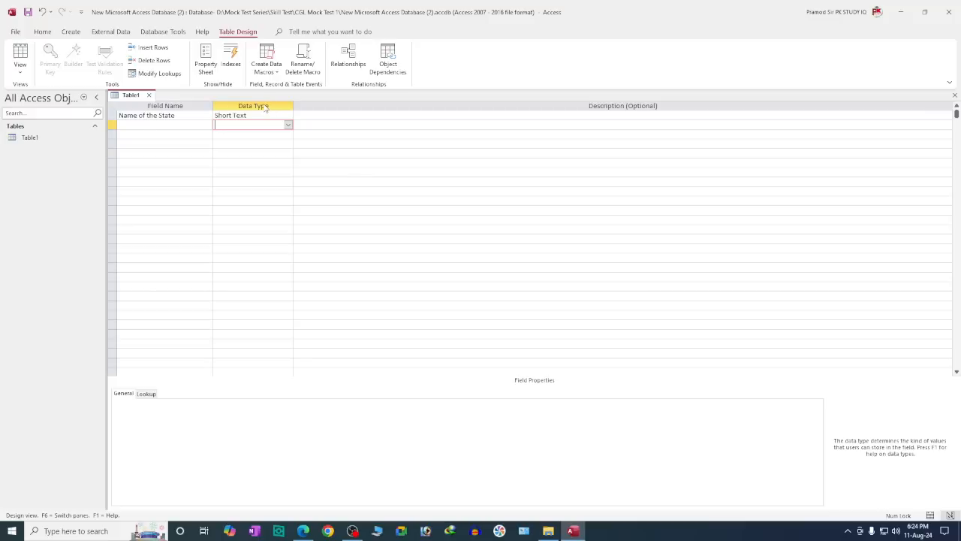
# Step: Check question a) in the exam PDF and add a second field named Capital with the Short Text data type
pyautogui.click(202, 124)
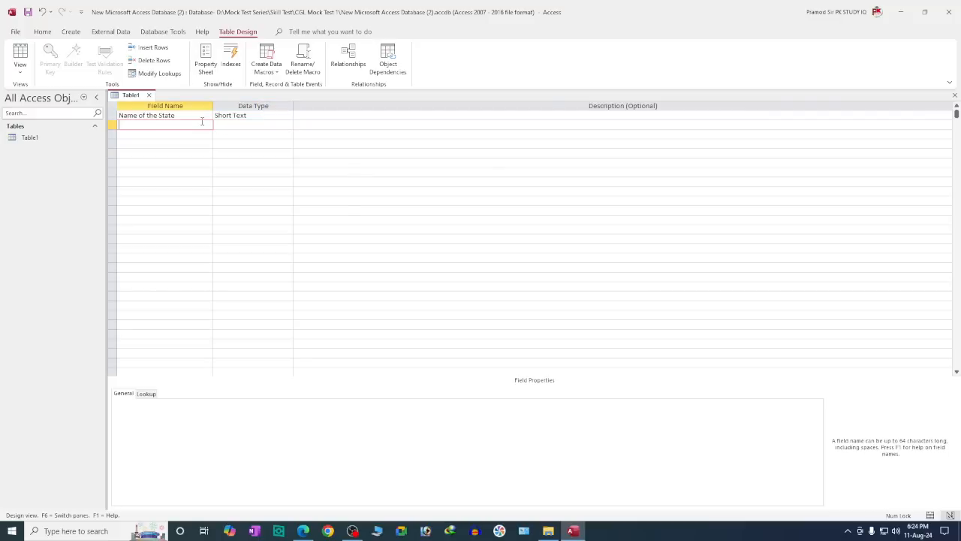
pyautogui.click(569, 531)
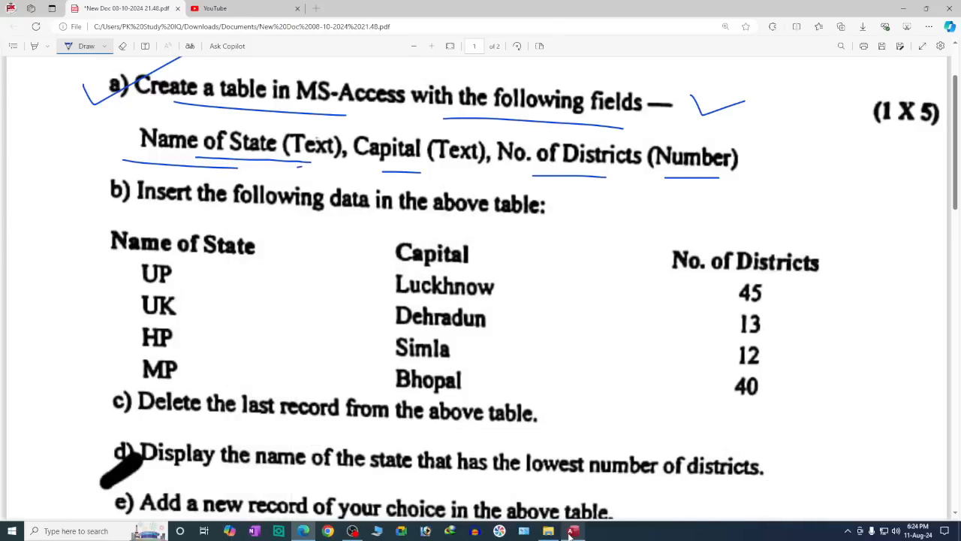
pyautogui.click(571, 531)
pyautogui.write('C')
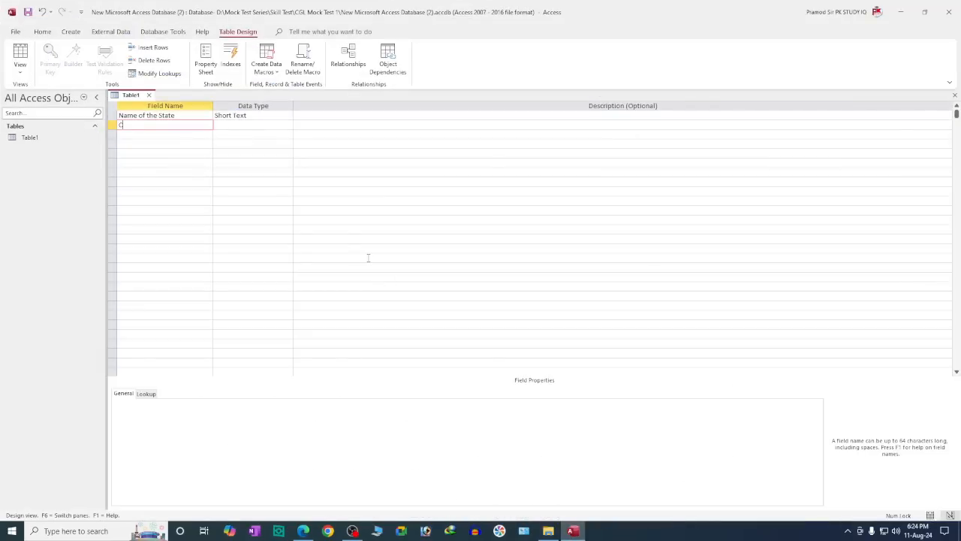
pyautogui.write('apital')
pyautogui.press('Tab')
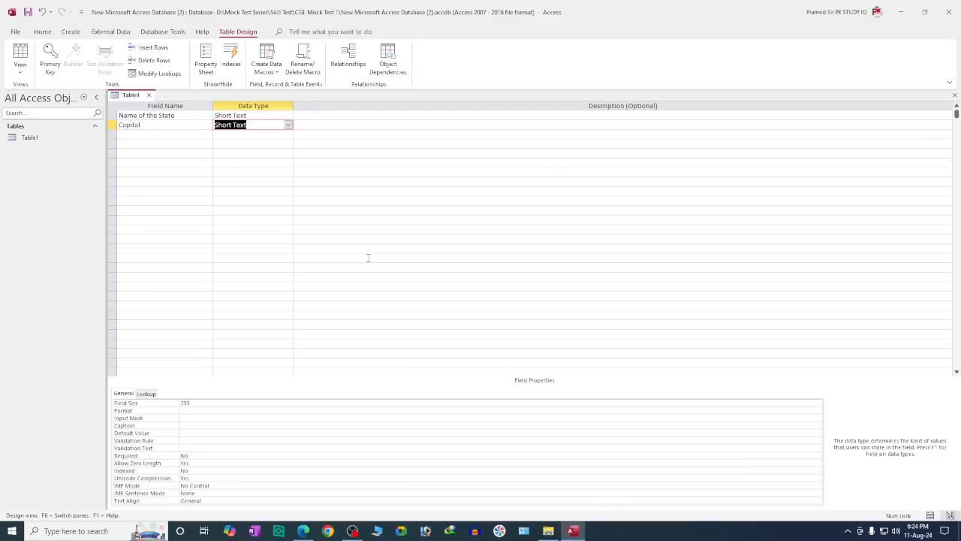
pyautogui.press('Tab')
pyautogui.press('Tab')
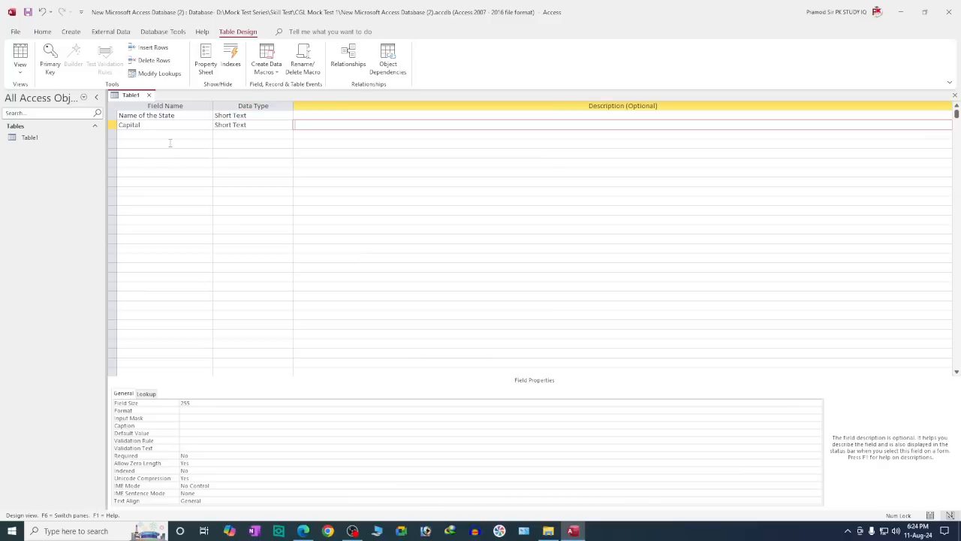
# Step: Check question a) in the exam PDF and add a third field named No of Districts with the Number data type
pyautogui.click(577, 531)
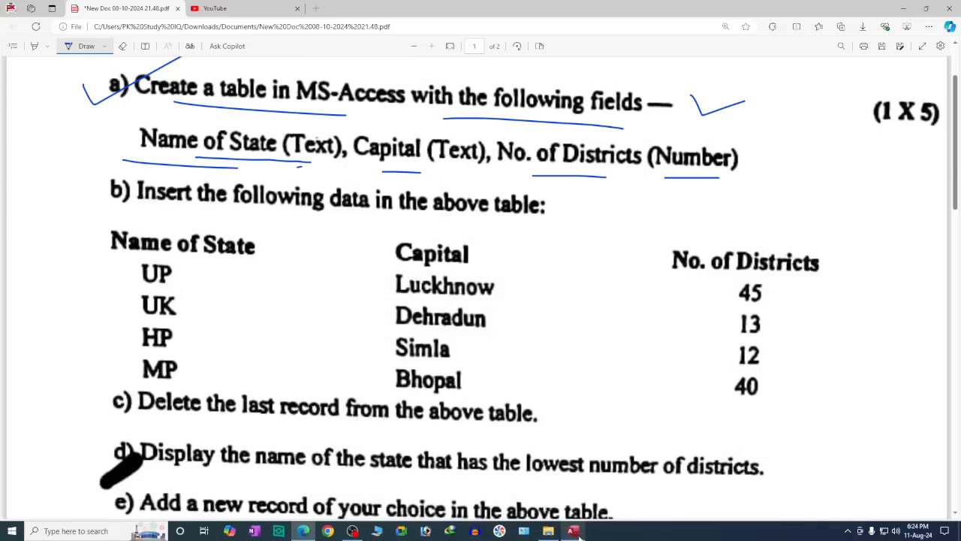
pyautogui.click(576, 531)
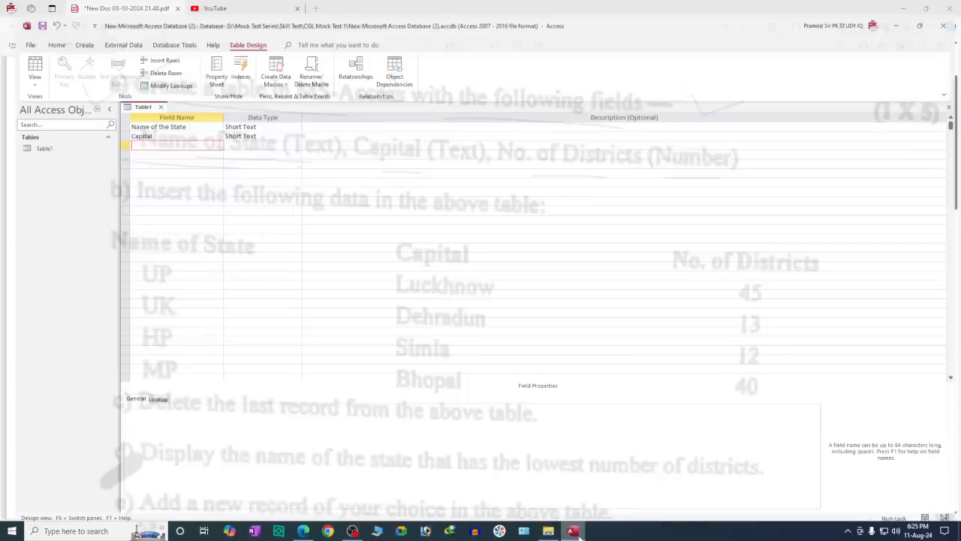
pyautogui.write('No. of D')
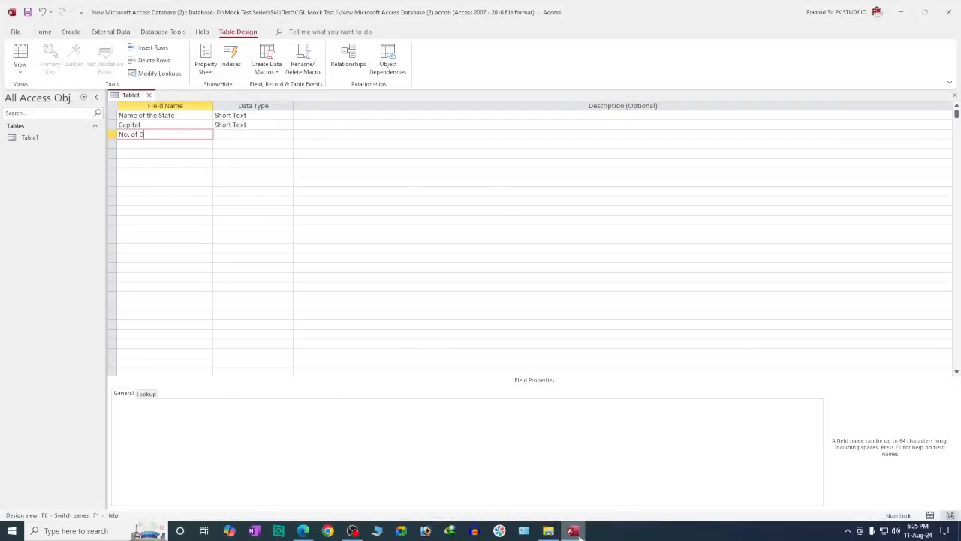
pyautogui.write('istricts')
pyautogui.press('Tab')
pyautogui.press('Return')
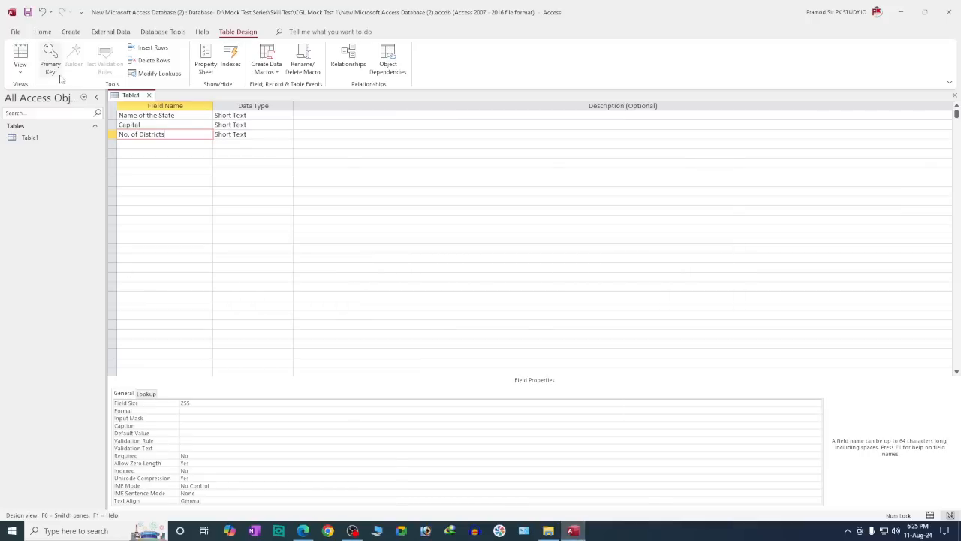
pyautogui.click(132, 133)
pyautogui.press('BackSpace')
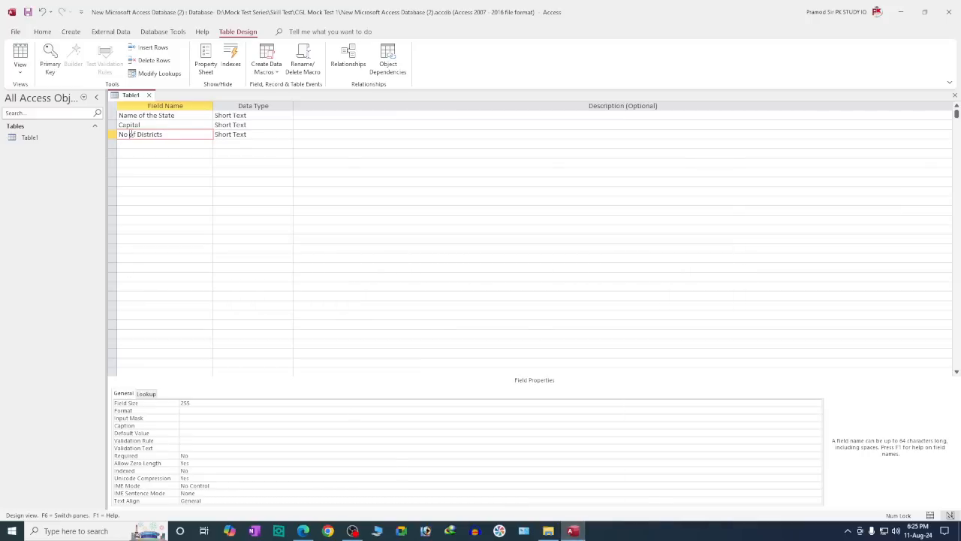
pyautogui.press('Tab')
pyautogui.write('n')
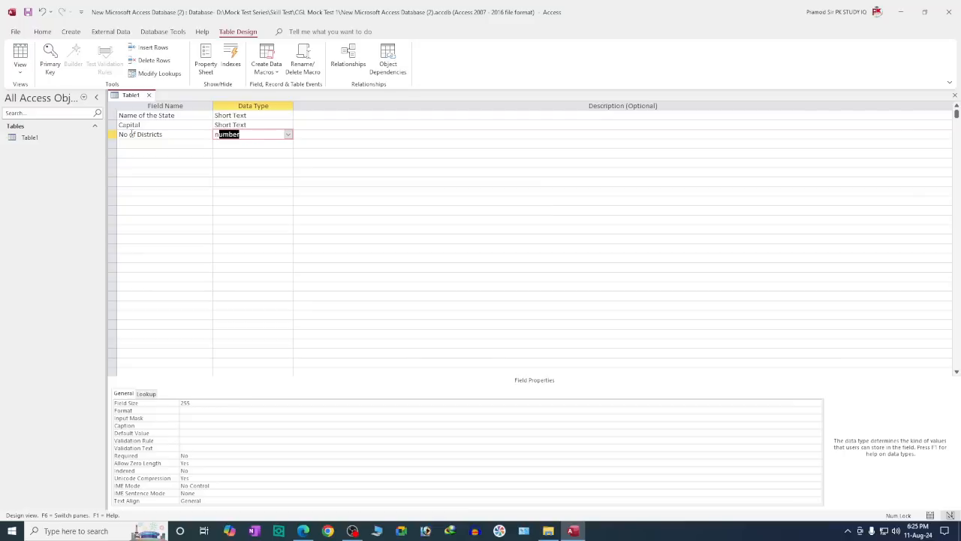
pyautogui.press('Tab')
pyautogui.press('Tab')
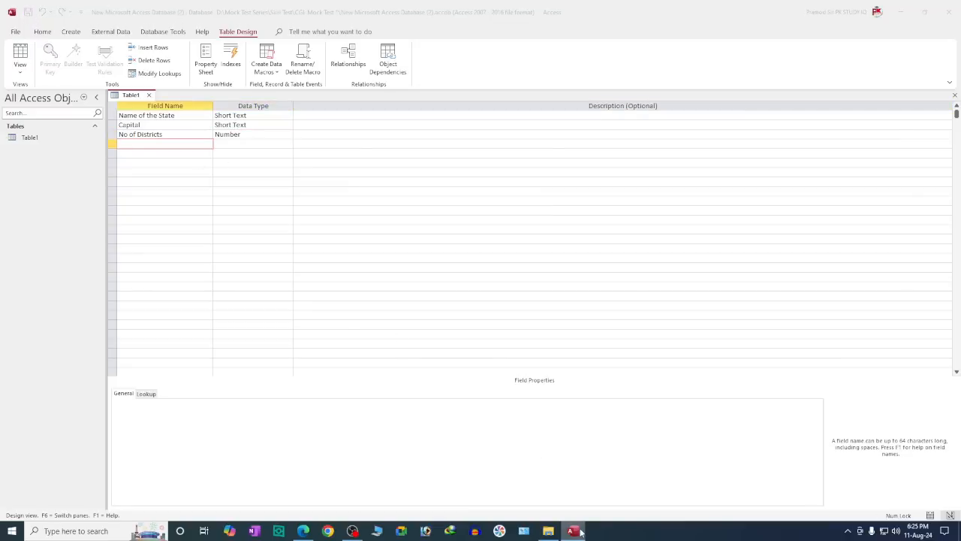
# Step: Switch to the exam PDF, tick question b) and its data table, and underline the instruction to insert data in the table
pyautogui.hotkey('alt', 'Tab')
pyautogui.moveTo(62, 165); pyautogui.dragTo(115, 170)
pyautogui.moveTo(319, 218); pyautogui.dragTo(525, 223)
pyautogui.moveTo(599, 206); pyautogui.dragTo(697, 217)
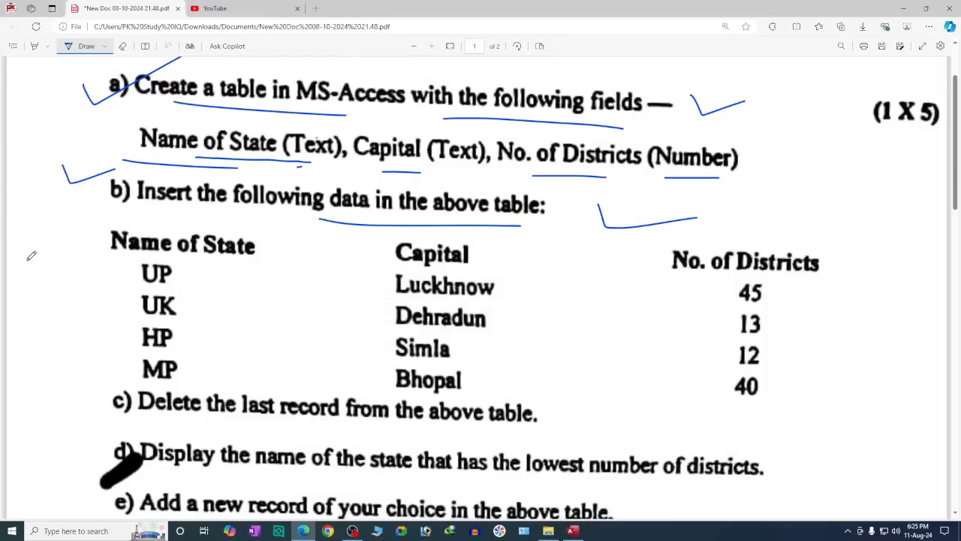
pyautogui.moveTo(50, 230)
pyautogui.mouseDown()
pyautogui.moveTo(74, 243)
pyautogui.moveTo(89, 237)
pyautogui.mouseUp()
pyautogui.scroll(-1, 263, 283)
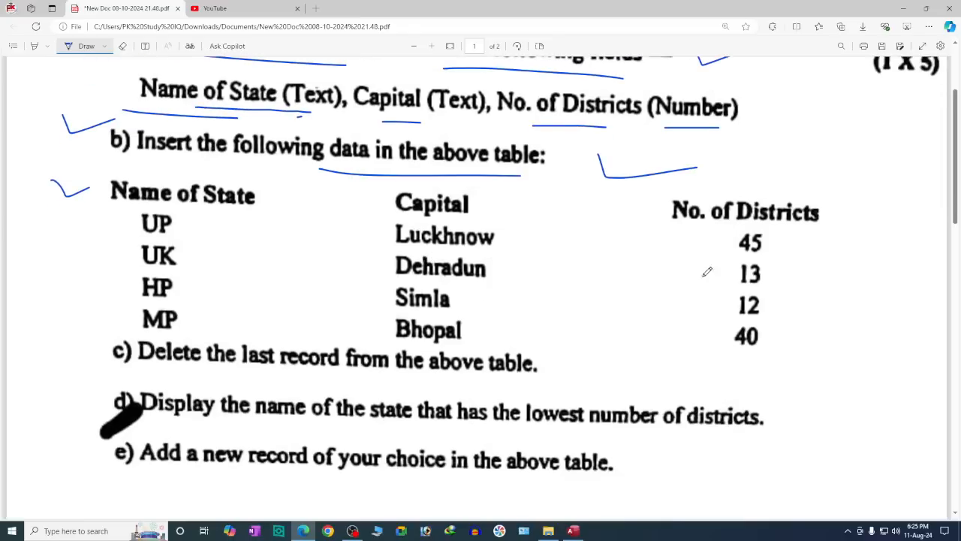
pyautogui.moveTo(575, 533)
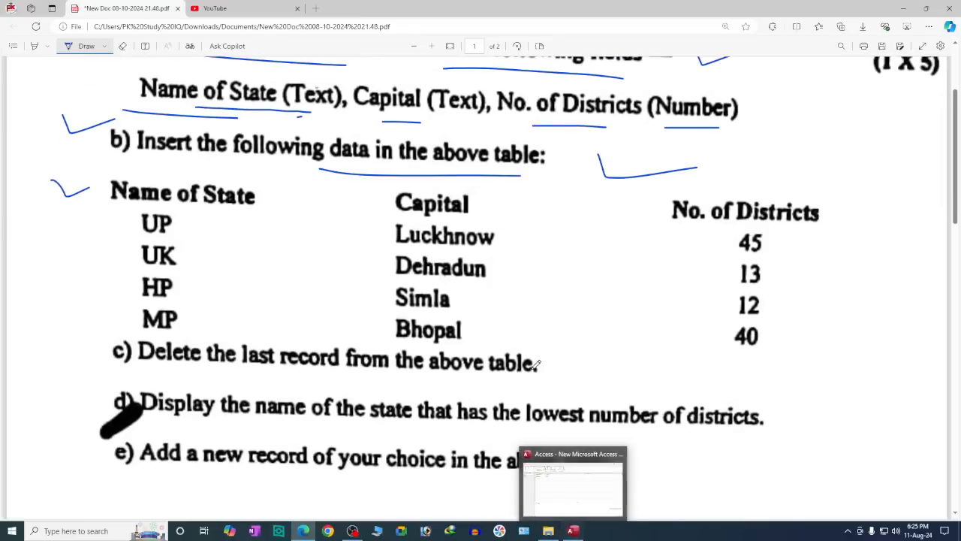
# Step: Switch to Access and show the states table in Datasheet view for data entry
pyautogui.click(575, 531)
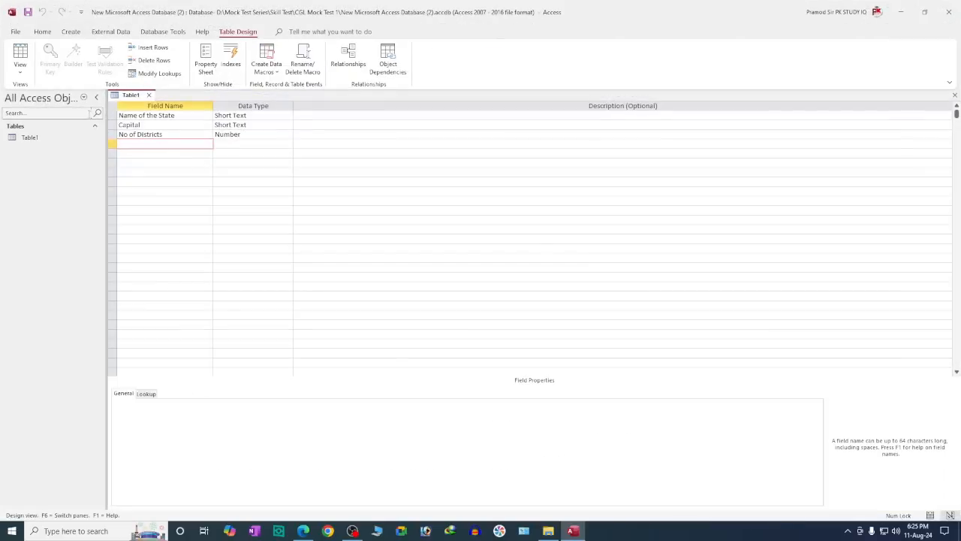
pyautogui.click(20, 65)
pyautogui.click(57, 92)
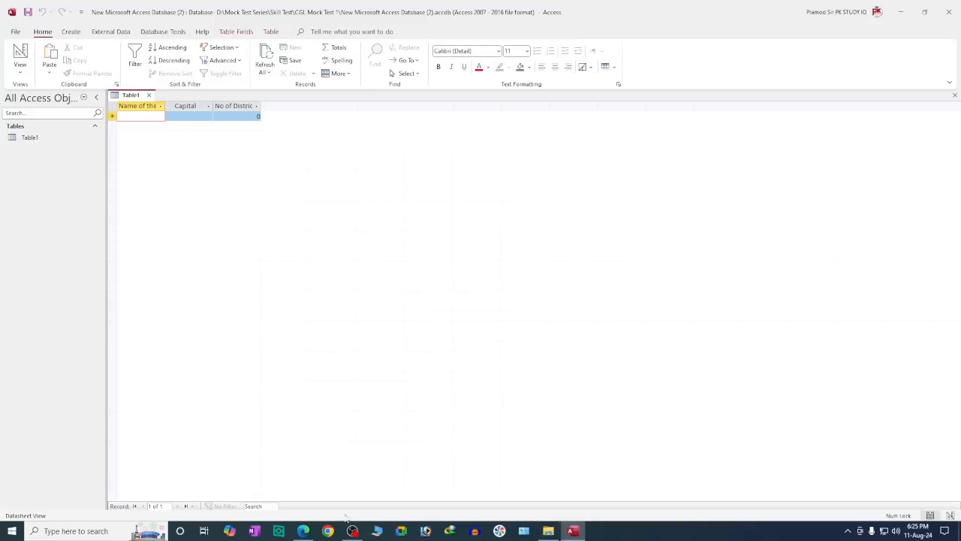
pyautogui.click(302, 531)
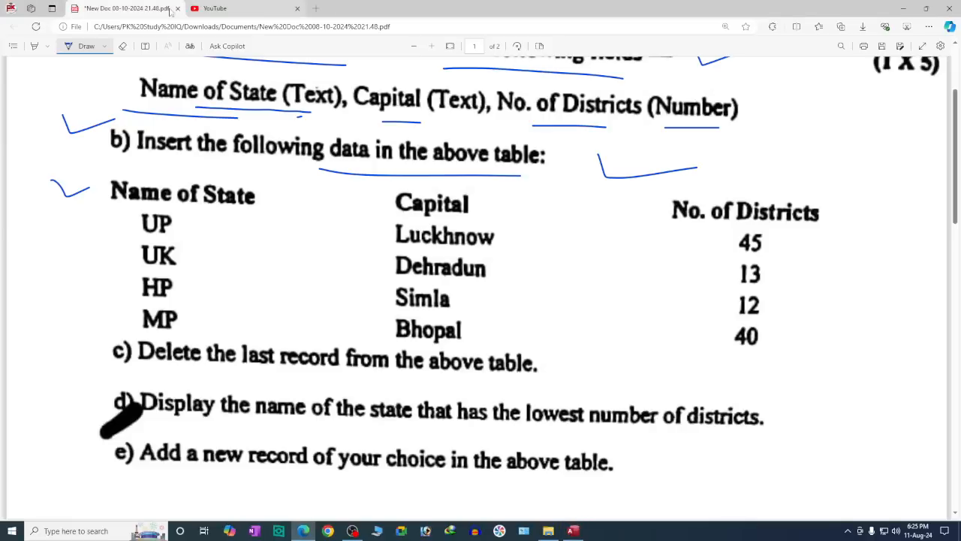
pyautogui.click(140, 24)
pyautogui.hotkey('ctrl', 'c')
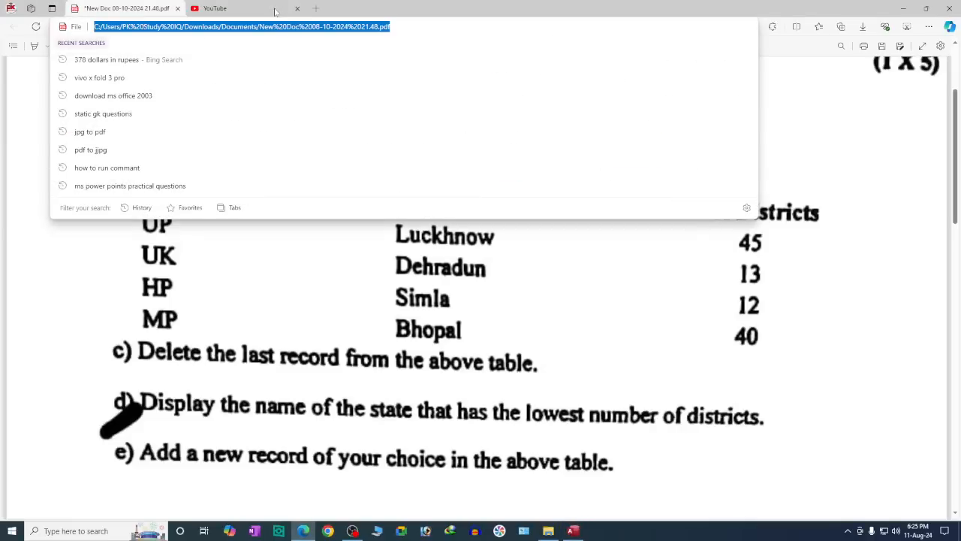
pyautogui.click(316, 9)
pyautogui.hotkey('ctrl', 'v')
pyautogui.press('Return')
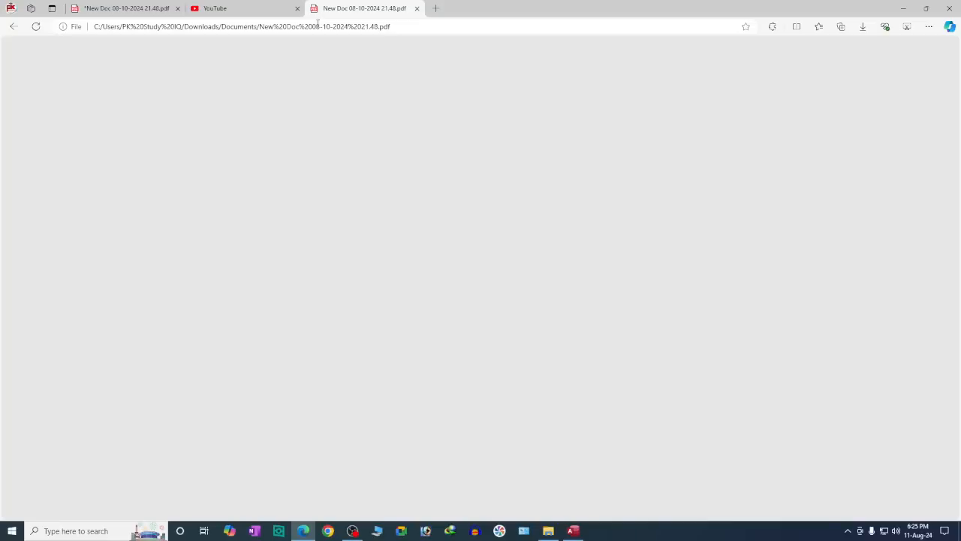
pyautogui.hotkey('ctrl', 'w')
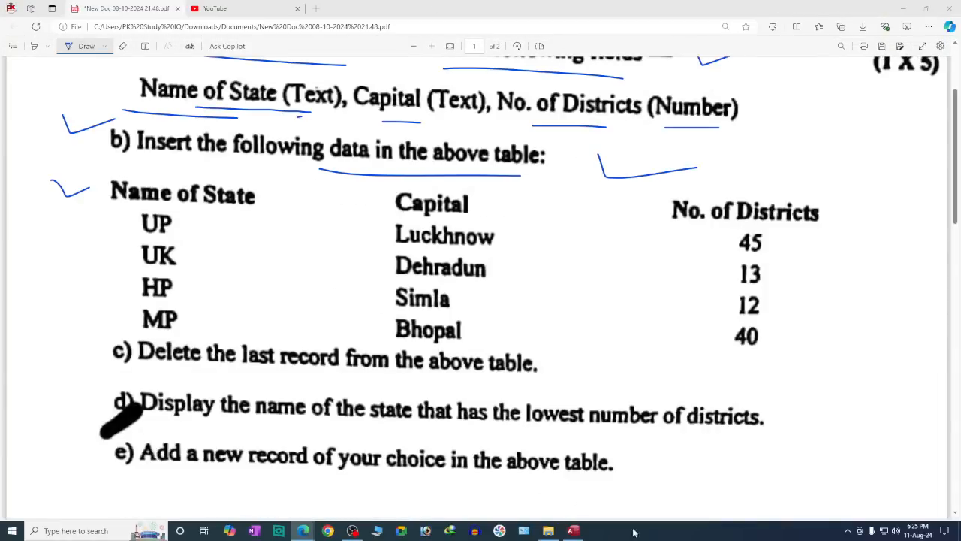
# Step: Switch to Access and enter the first record in the states table: UP, Luckhnow, 45
pyautogui.click(573, 531)
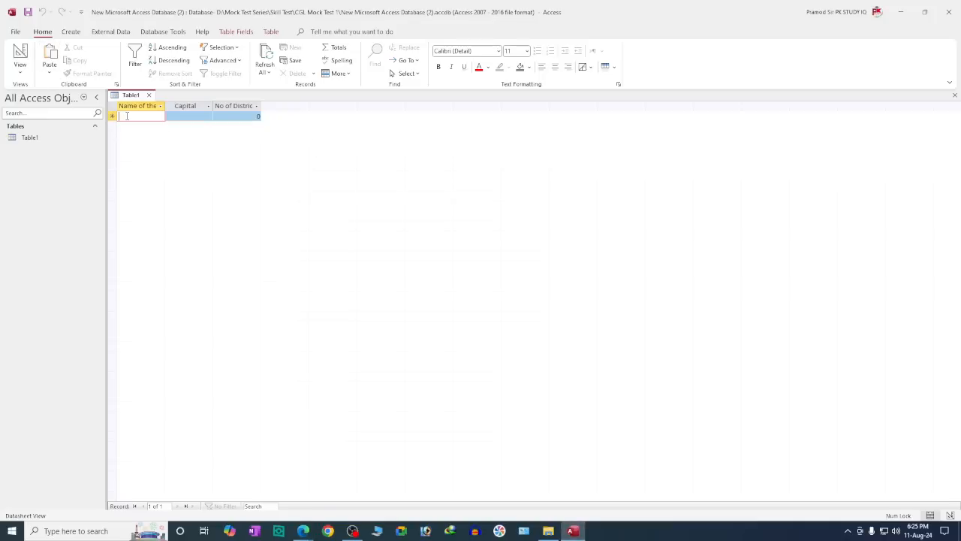
pyautogui.press('capslock')
pyautogui.write('UP')
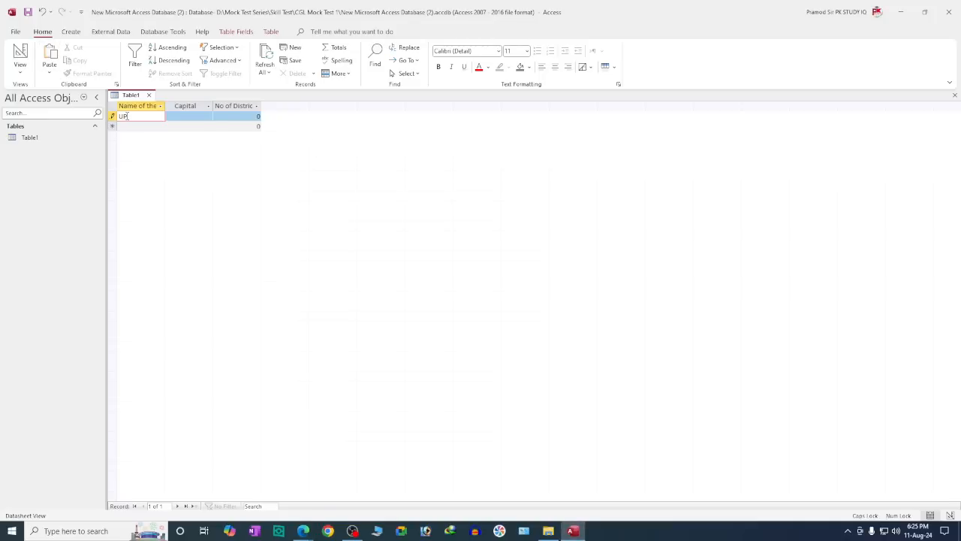
pyautogui.press('capslock')
pyautogui.press('Tab')
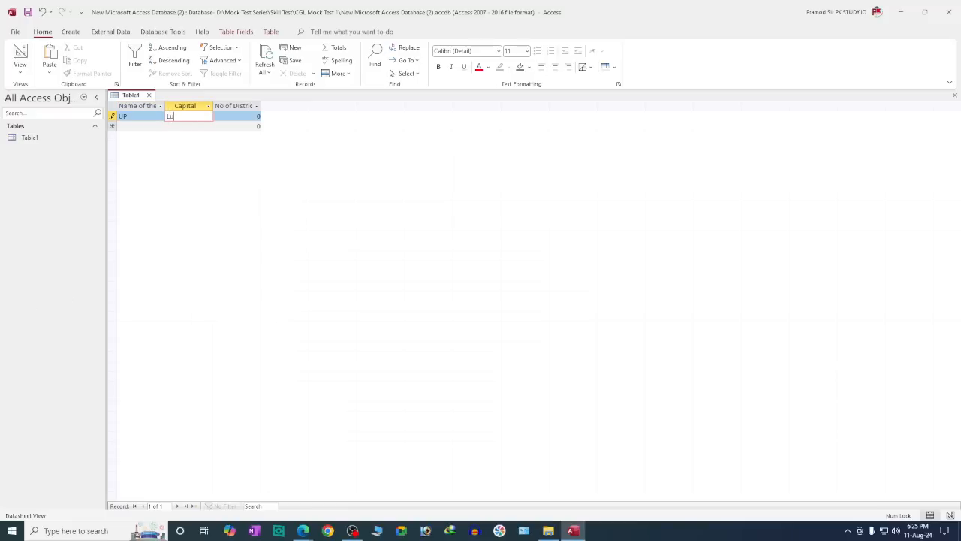
pyautogui.write('Luckhnow')
pyautogui.press('Tab')
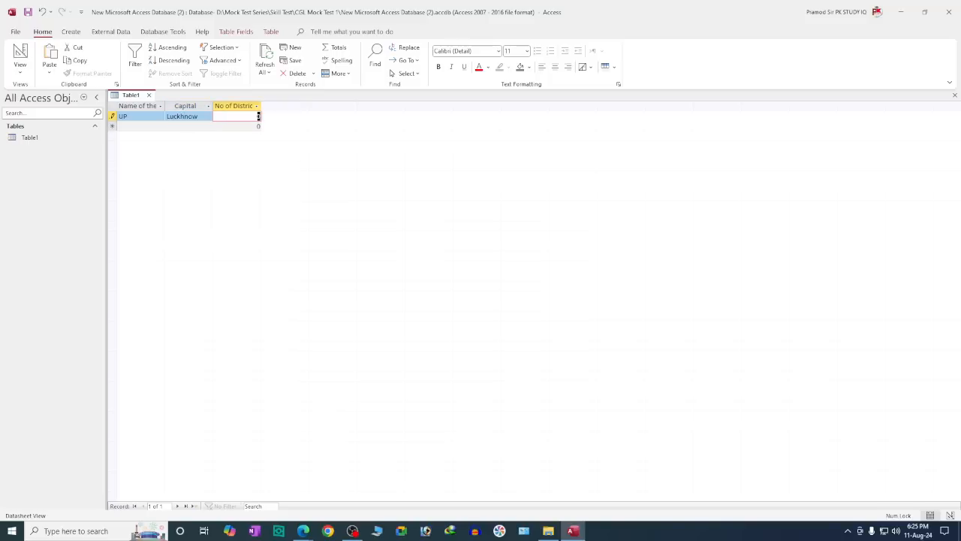
pyautogui.write('45')
pyautogui.press('Tab')
# Step: Enter the second record in the states table: UK, Dehradun, 13
pyautogui.write('up')
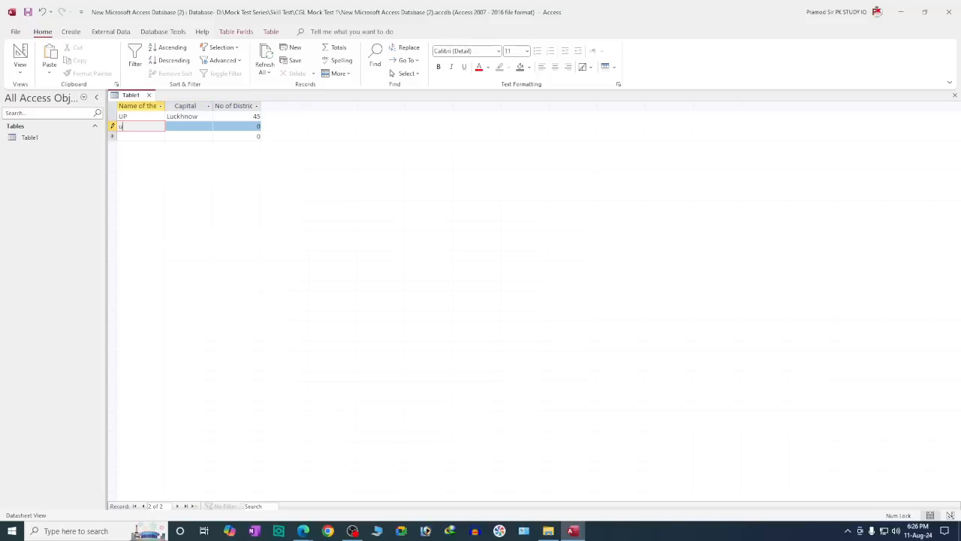
pyautogui.press('BackSpace')
pyautogui.press('BackSpace')
pyautogui.press('capslock')
pyautogui.write('UK')
pyautogui.press('Tab')
pyautogui.press('capslock')
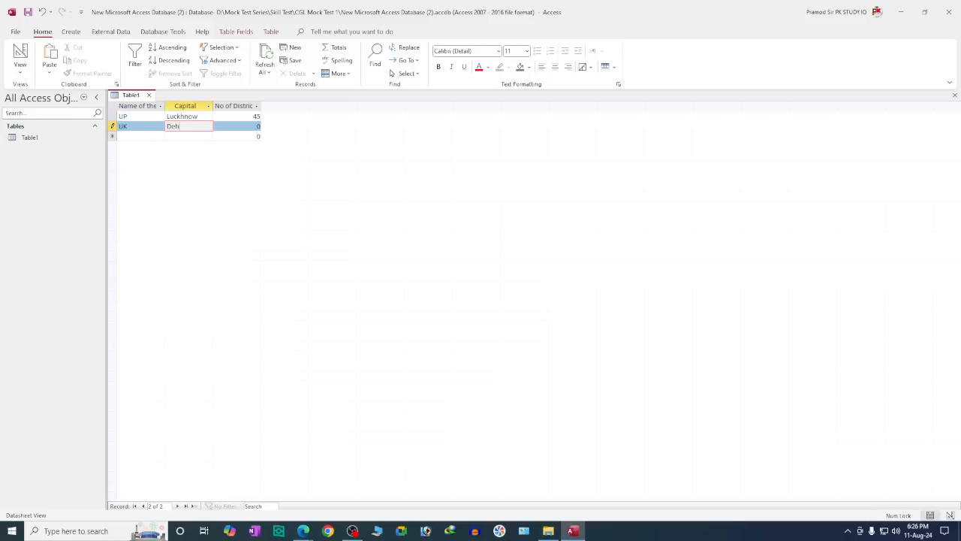
pyautogui.write('Dehradun')
pyautogui.press('Tab')
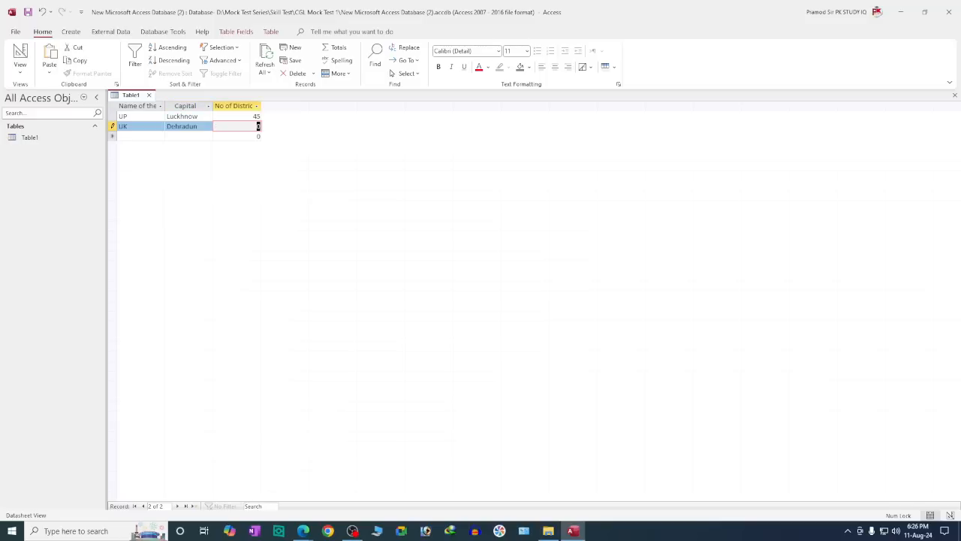
pyautogui.write('13')
pyautogui.press('Tab')
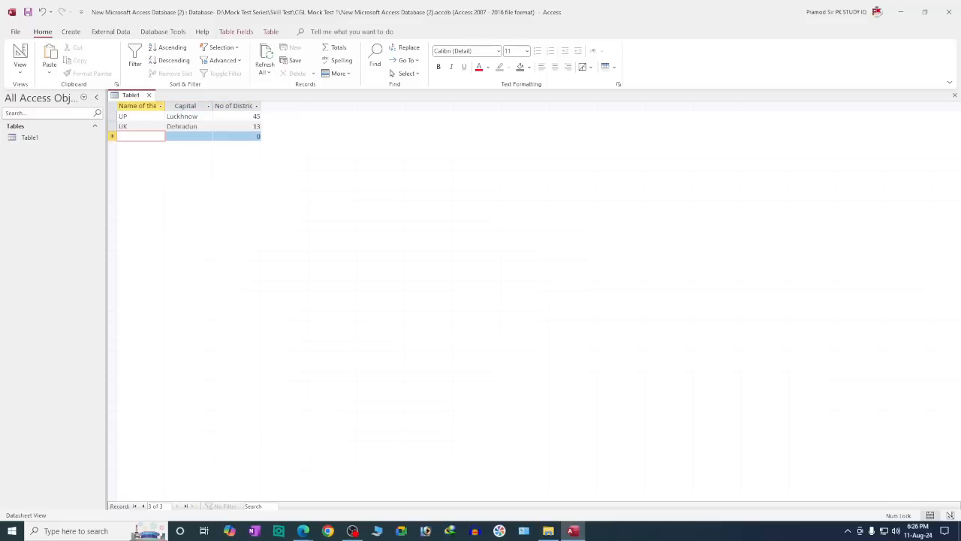
# Step: Enter the third record in the states table: HP, Simla, 12
pyautogui.write('HP')
pyautogui.press('Tab')
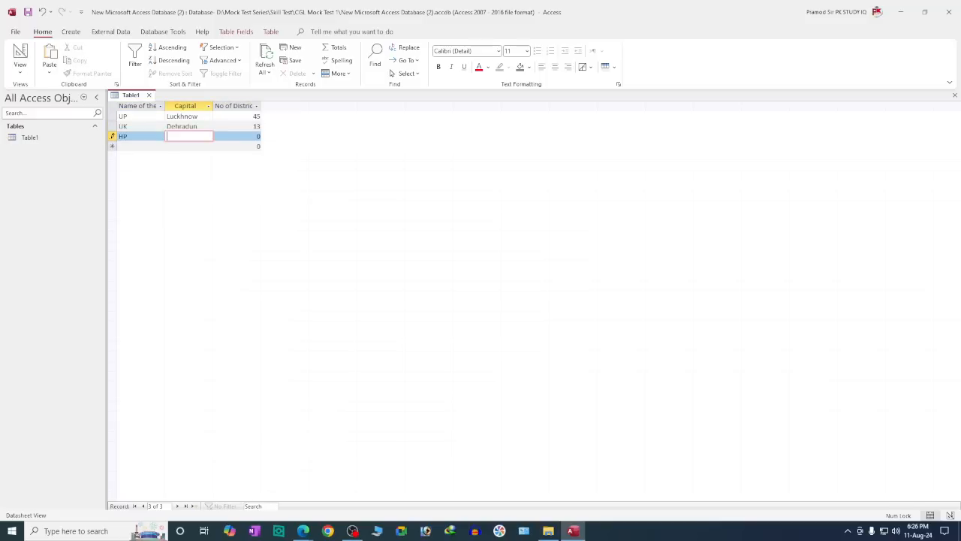
pyautogui.write('Simla')
pyautogui.press('Tab')
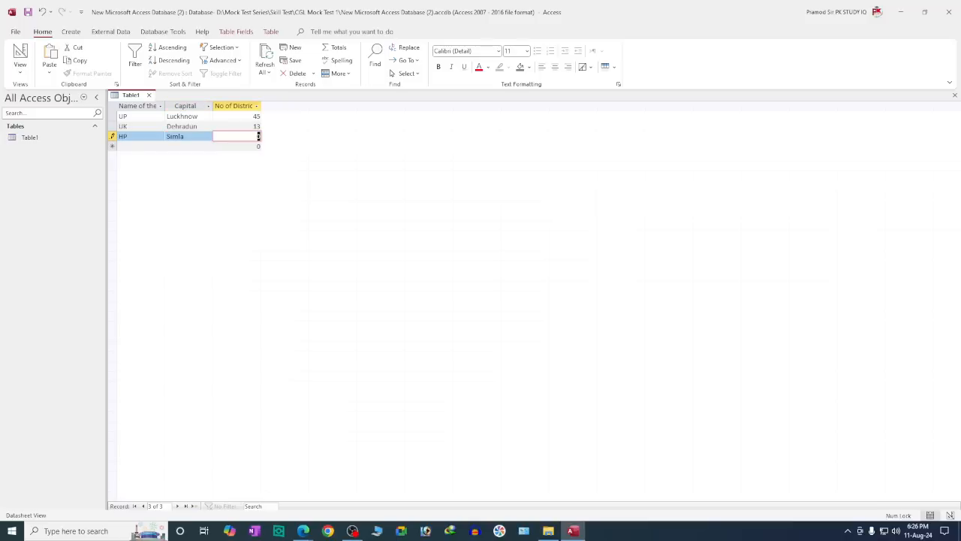
pyautogui.write('12')
pyautogui.press('Tab')
# Step: Enter the fourth record in the states table: MP, Bhopal, 40
pyautogui.write('MP')
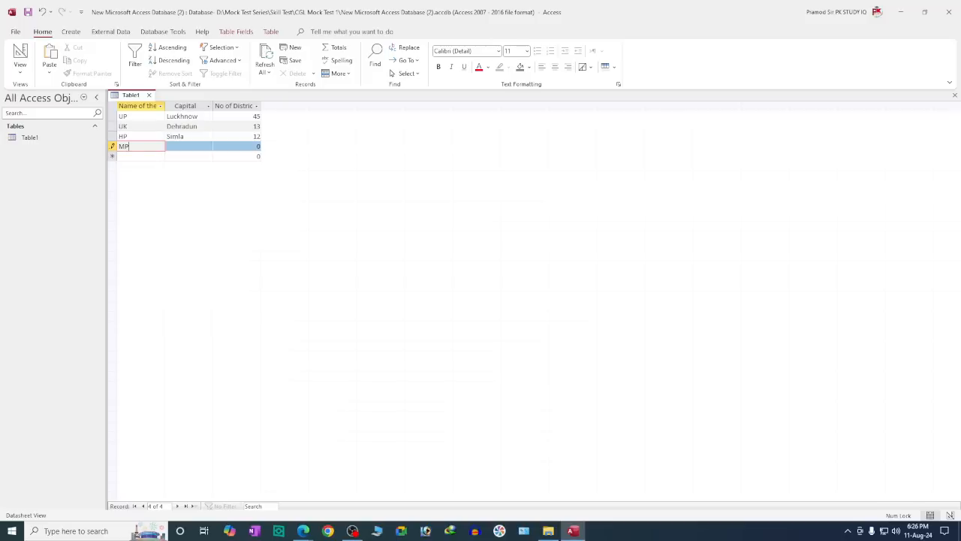
pyautogui.press('Tab')
pyautogui.write('Bh')
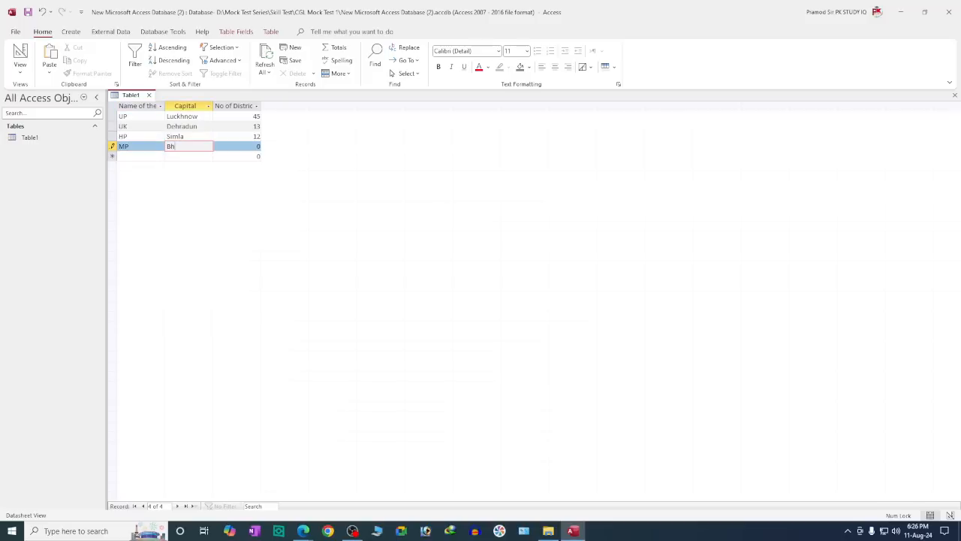
pyautogui.write('opal')
pyautogui.press('Tab')
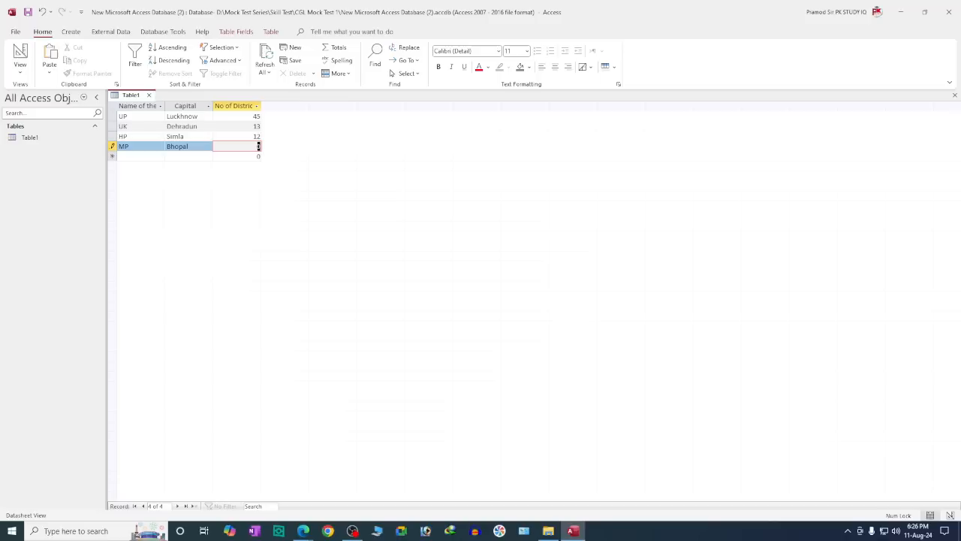
pyautogui.write('40')
pyautogui.press('Tab')
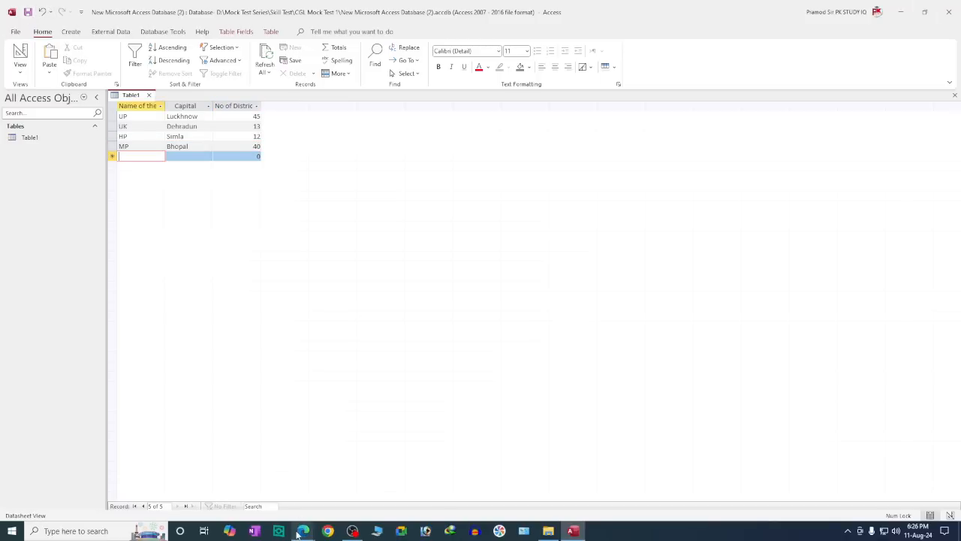
# Step: Switch to the exam PDF, tick question c) and the MP row, and underline "the above table" in question c)
pyautogui.moveTo(303, 530)
pyautogui.click(247, 480)
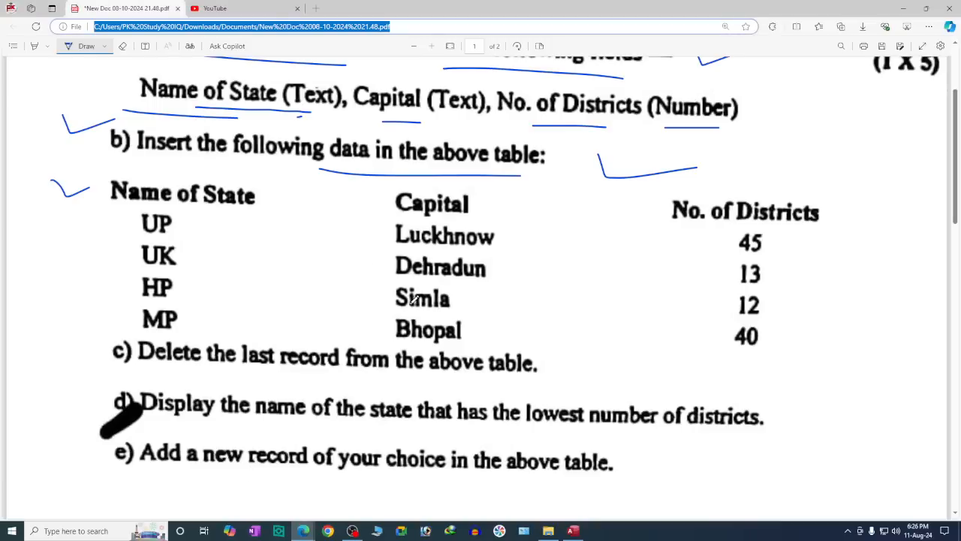
pyautogui.scroll(-1, 192, 333)
pyautogui.scroll(-3, 192, 332)
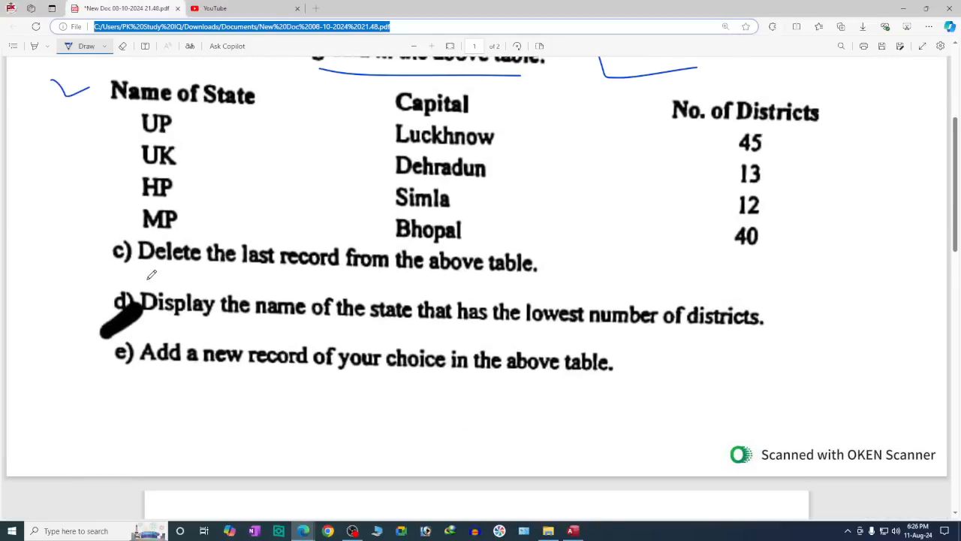
pyautogui.click(572, 531)
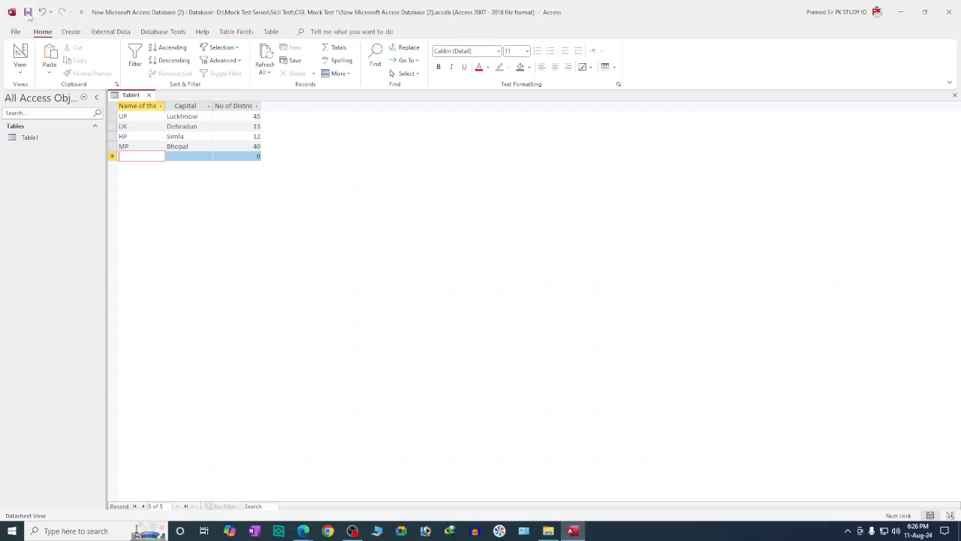
pyautogui.click(573, 530)
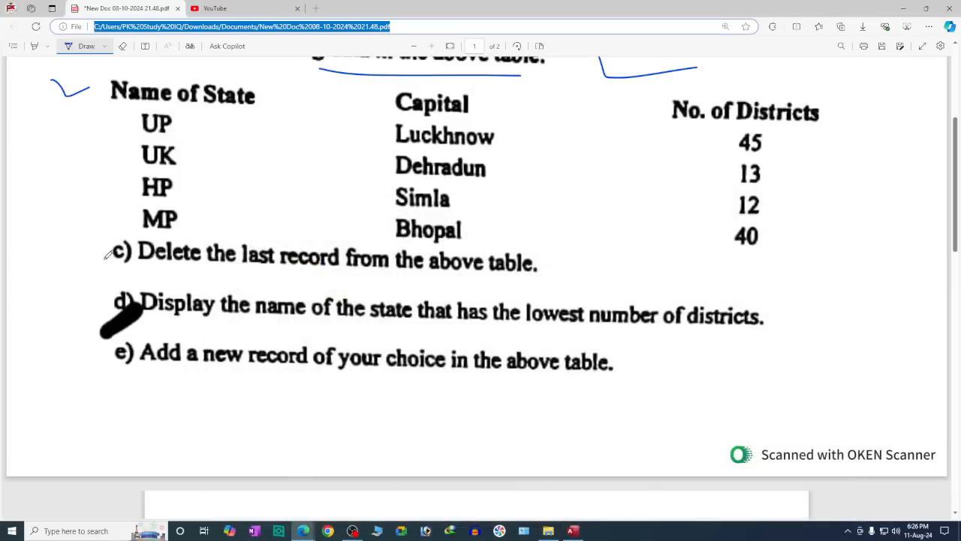
pyautogui.moveTo(71, 243); pyautogui.dragTo(111, 239)
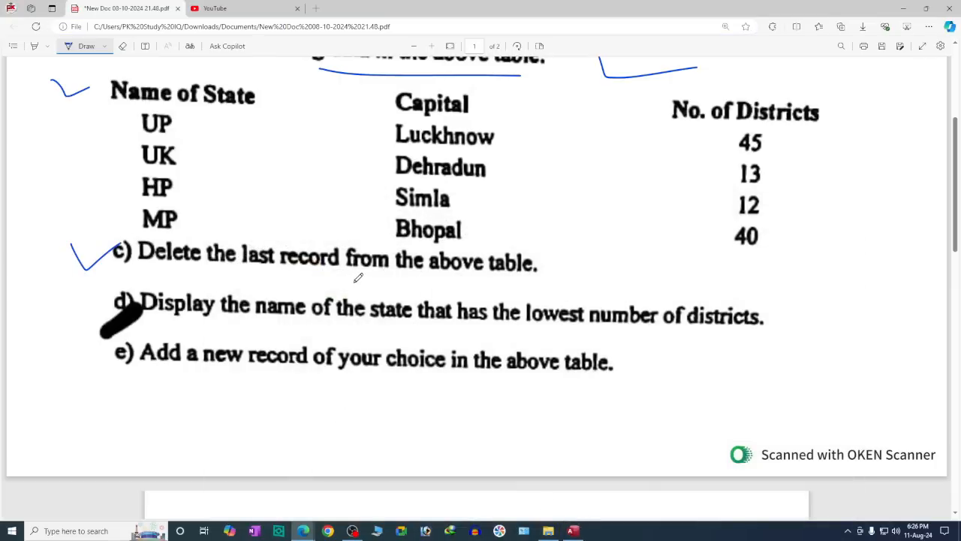
pyautogui.moveTo(373, 281); pyautogui.dragTo(526, 284)
pyautogui.moveTo(557, 263); pyautogui.dragTo(594, 261)
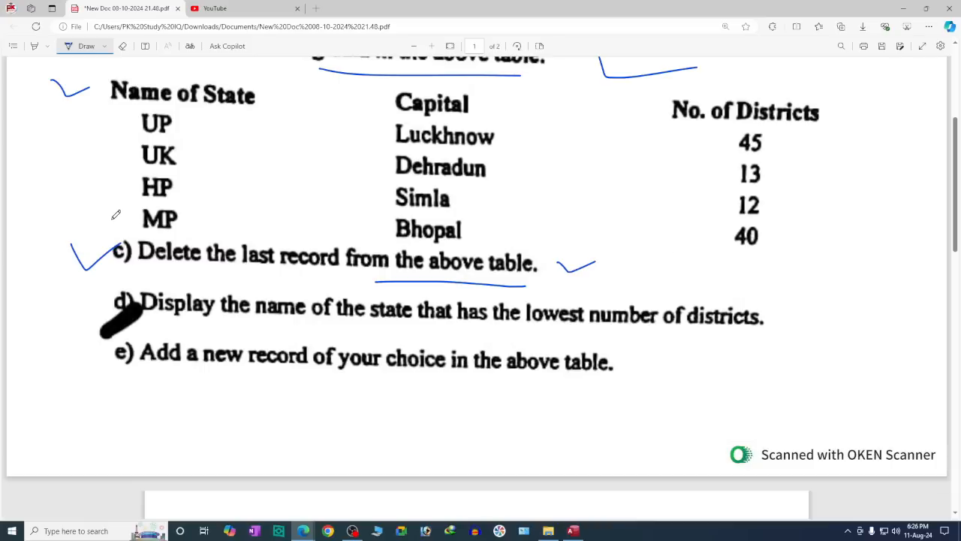
pyautogui.moveTo(111, 218); pyautogui.dragTo(135, 214)
# Step: Switch to Access and delete the last record, MP, from the states table
pyautogui.click(572, 531)
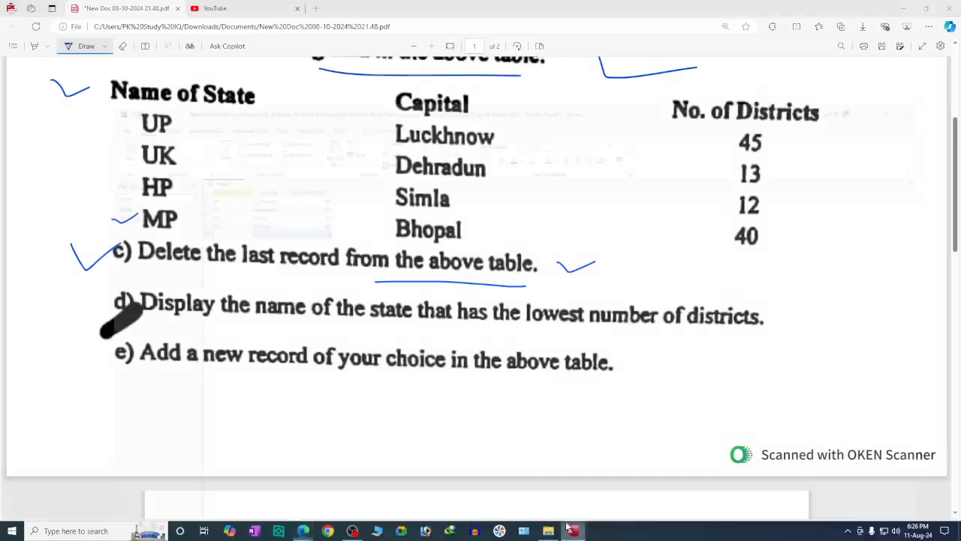
pyautogui.click(112, 145)
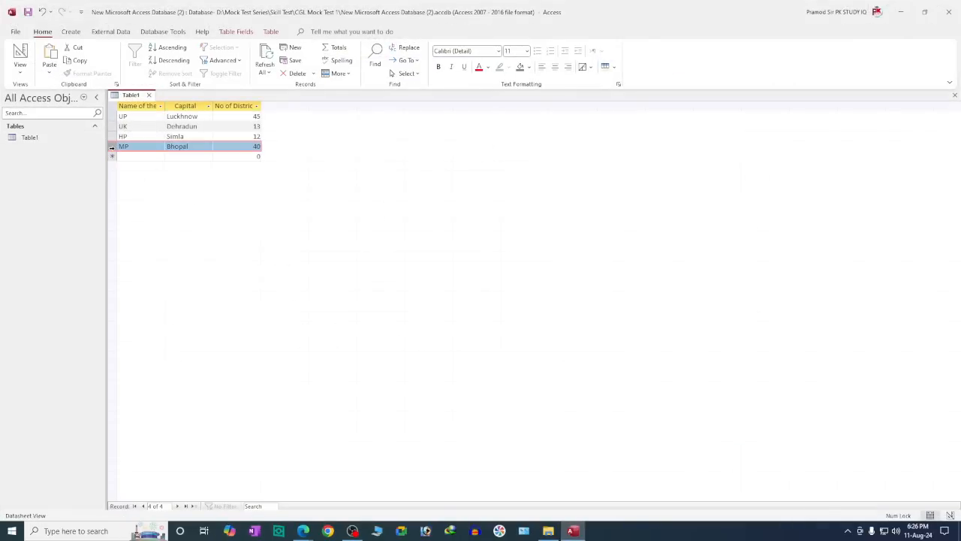
pyautogui.rightClick(112, 150)
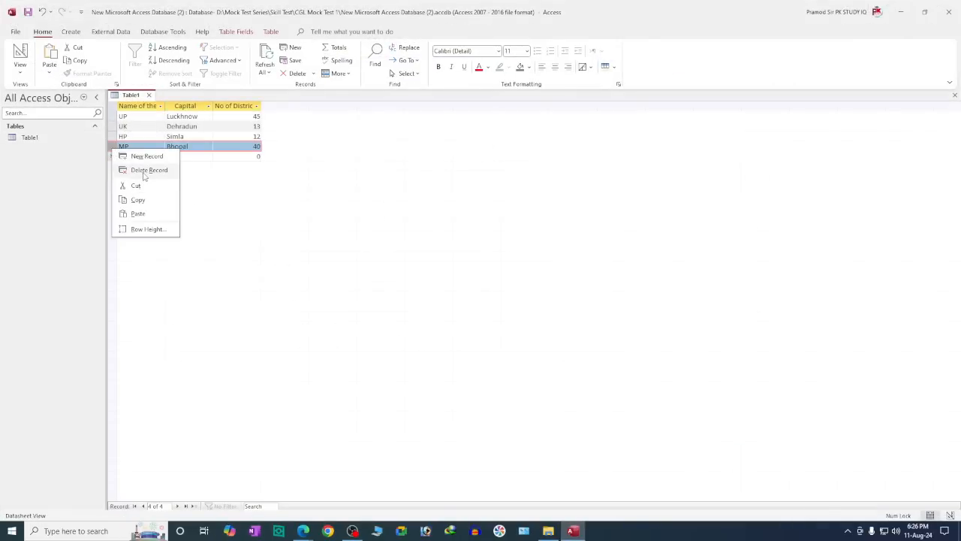
pyautogui.click(143, 170)
pyautogui.click(470, 300)
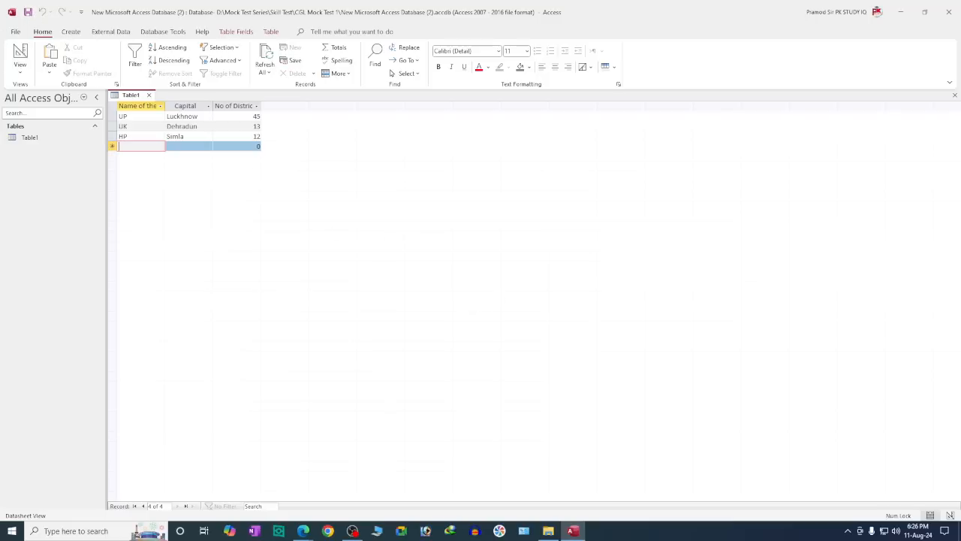
# Step: Switch to the exam PDF, tick question d) and review it against the table fields and data
pyautogui.click(576, 533)
pyautogui.moveTo(85, 291)
pyautogui.mouseDown()
pyautogui.moveTo(95, 300)
pyautogui.moveTo(121, 295)
pyautogui.mouseUp()
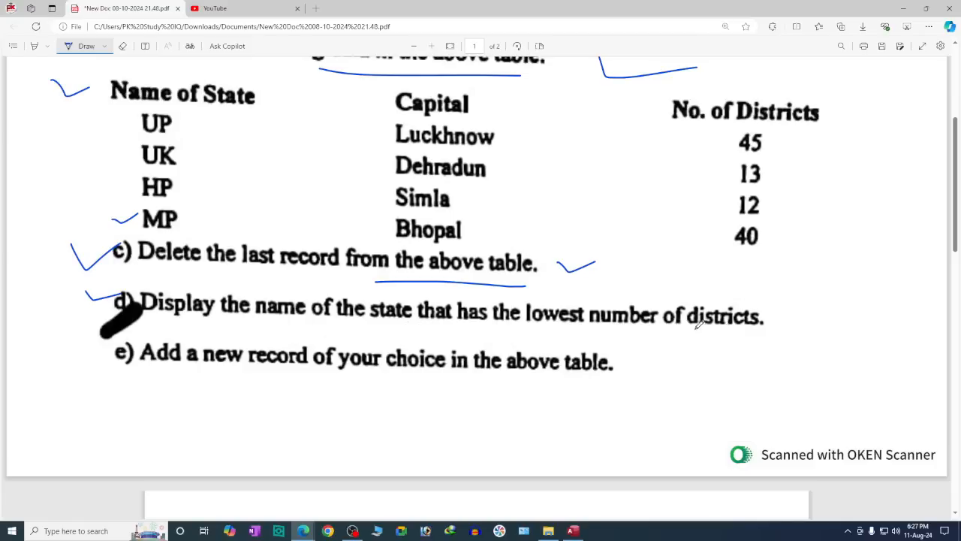
pyautogui.scroll(3, 652, 275)
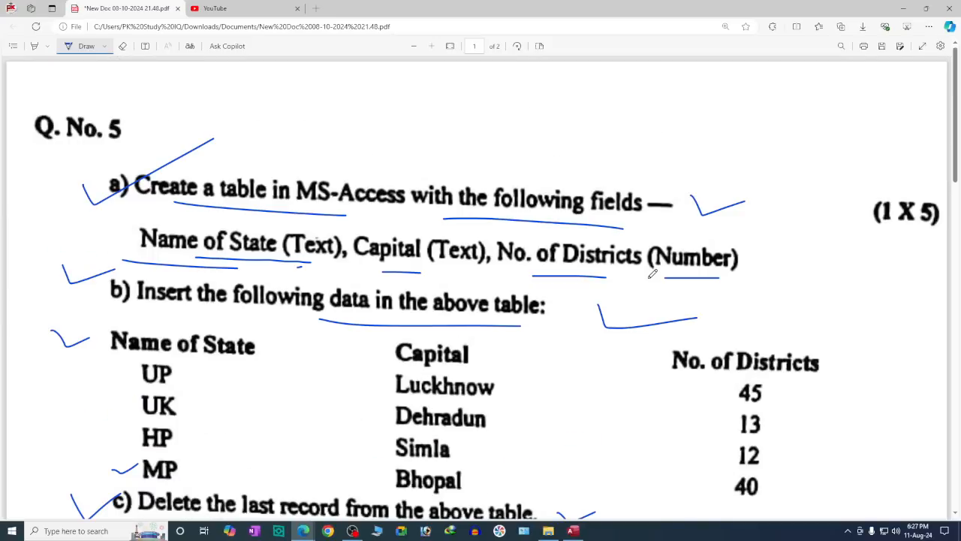
pyautogui.scroll(-2, 495, 270)
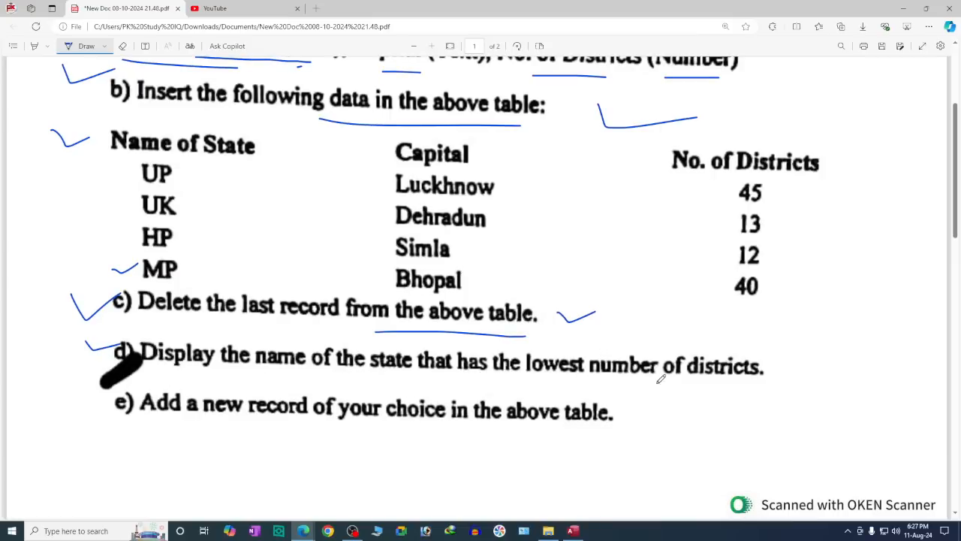
# Step: Switch to the exam PDF and underline and circle question d) about the state with the lowest number of districts
pyautogui.click(575, 530)
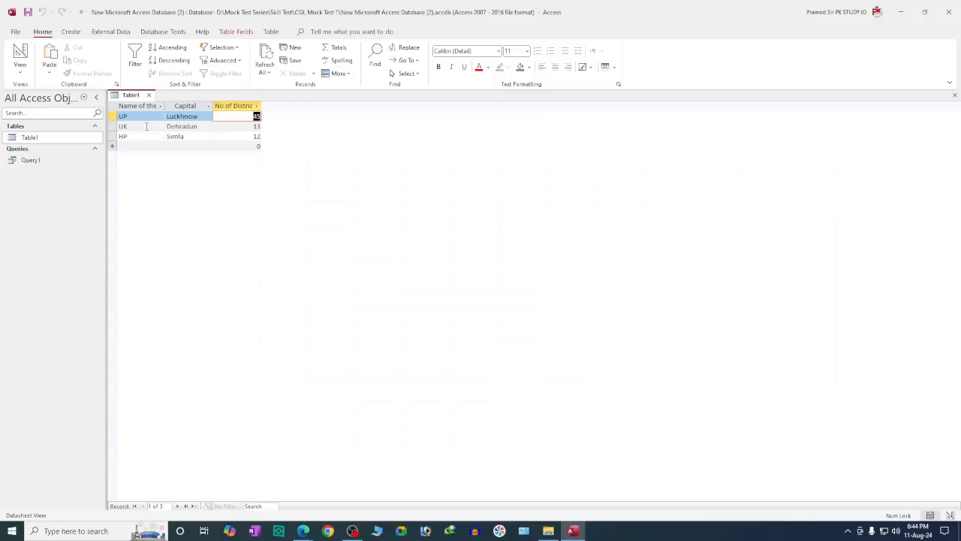
pyautogui.click(303, 530)
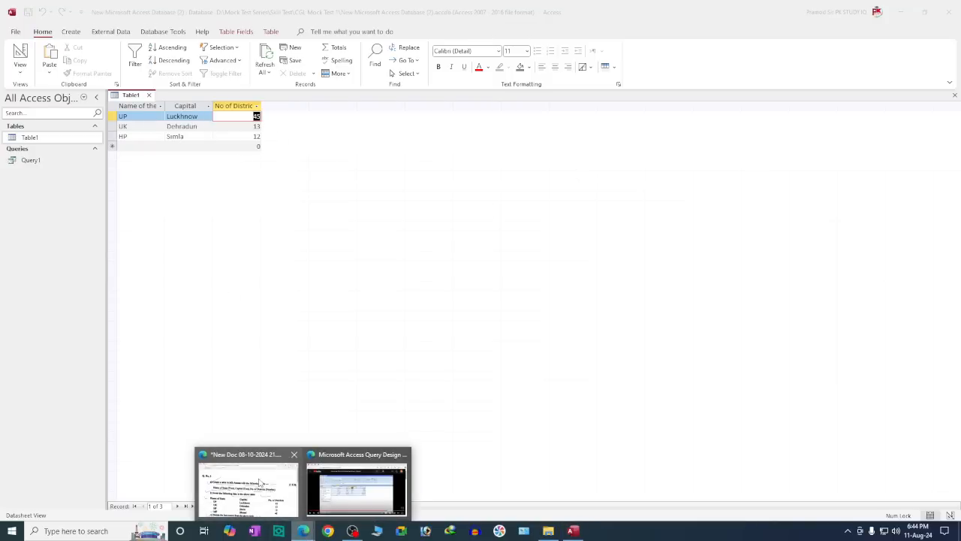
pyautogui.click(259, 481)
pyautogui.scroll(-5, 495, 285)
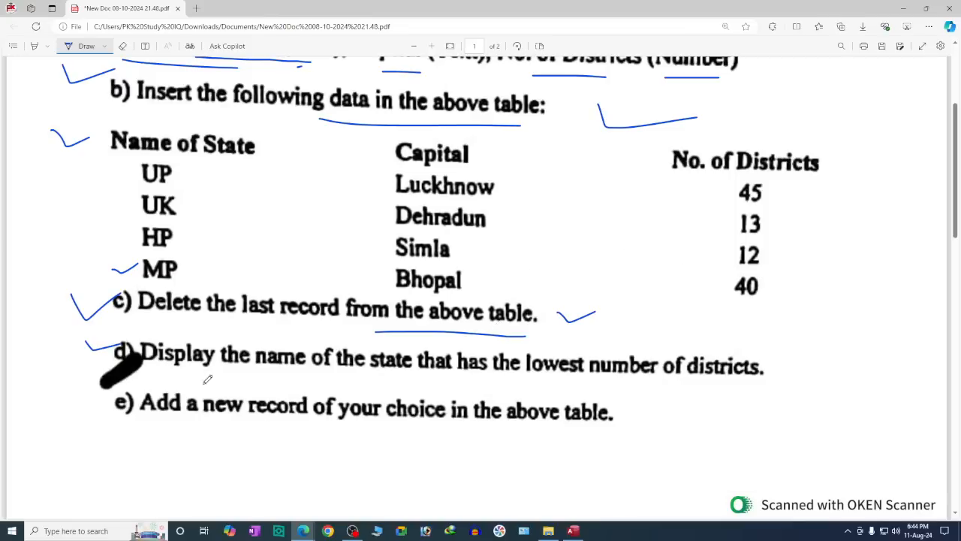
pyautogui.moveTo(133, 381); pyautogui.dragTo(733, 389)
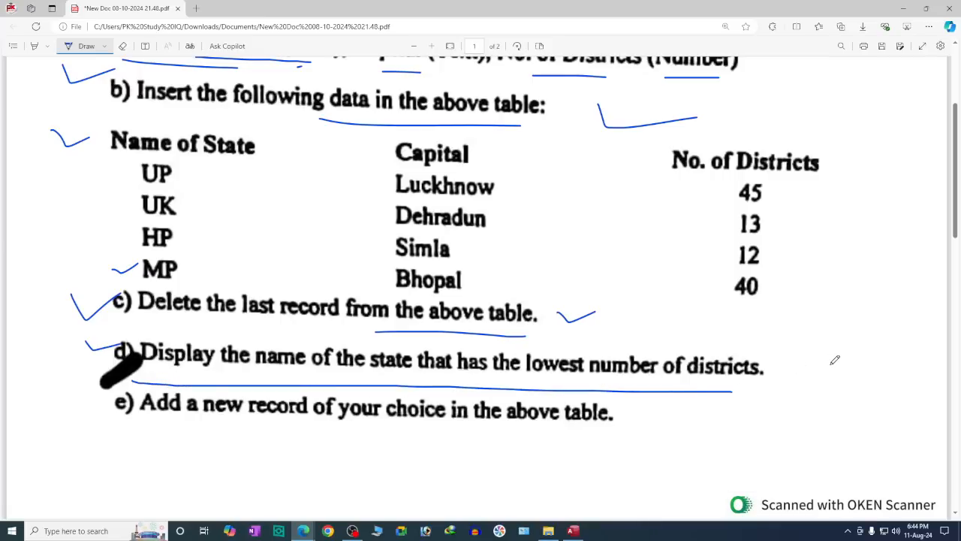
pyautogui.moveTo(827, 364)
pyautogui.mouseDown()
pyautogui.moveTo(123, 340)
pyautogui.moveTo(530, 388)
pyautogui.moveTo(822, 358)
pyautogui.moveTo(695, 356)
pyautogui.mouseUp()
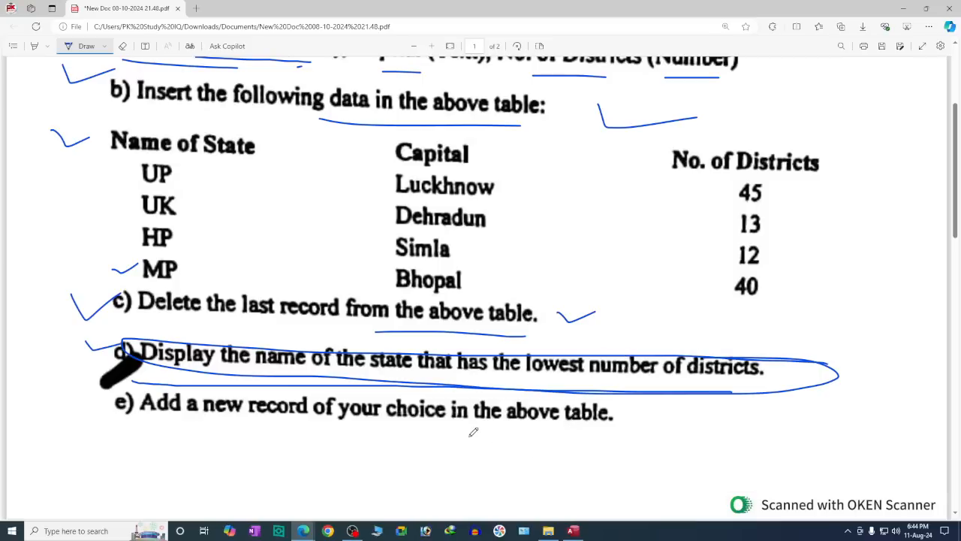
# Step: Switch to Access, create a new query in Design view and add Table1 to it
pyautogui.click(572, 530)
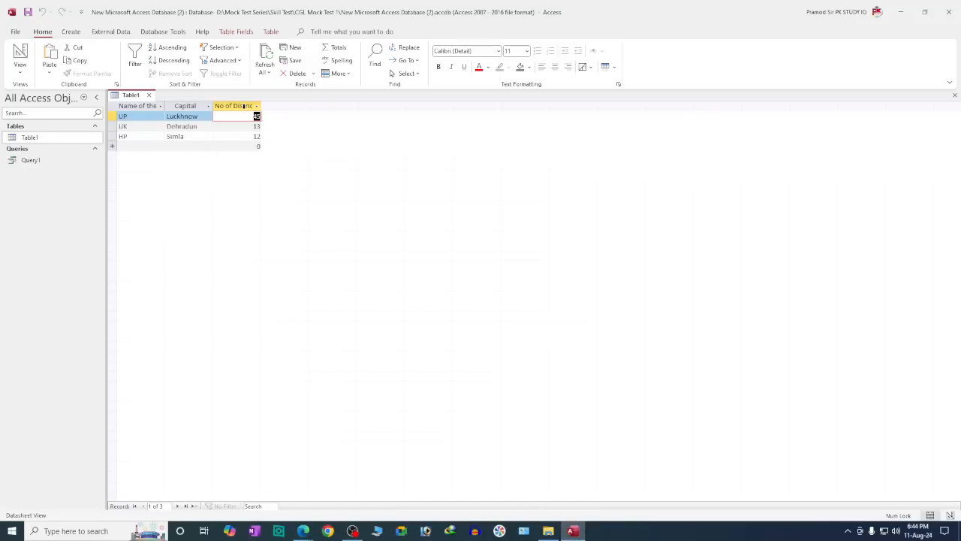
pyautogui.click(71, 32)
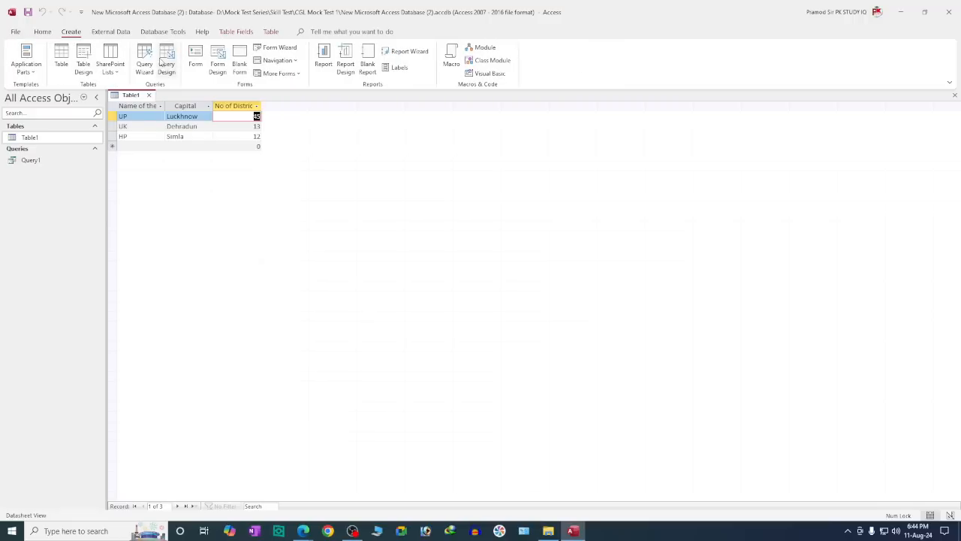
pyautogui.moveTo(303, 531)
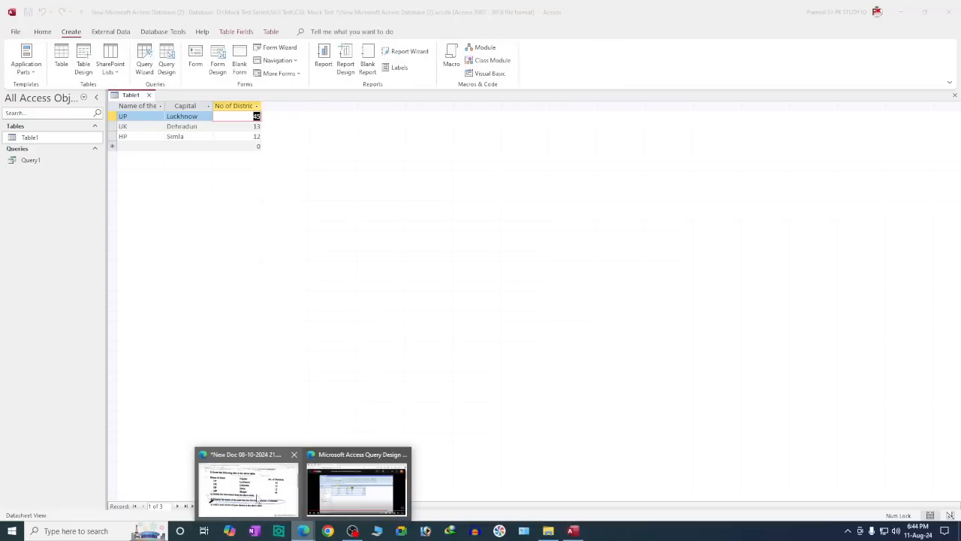
pyautogui.click(259, 497)
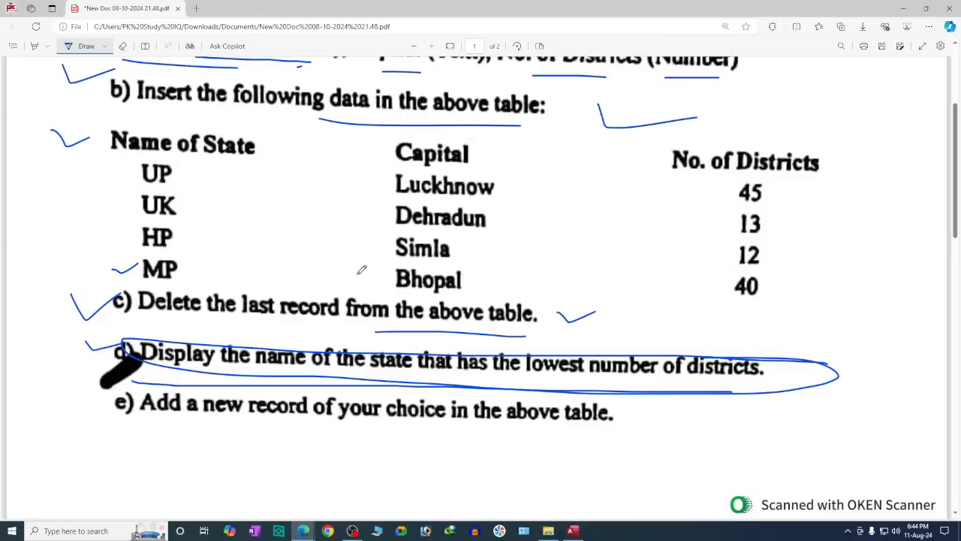
pyautogui.click(573, 531)
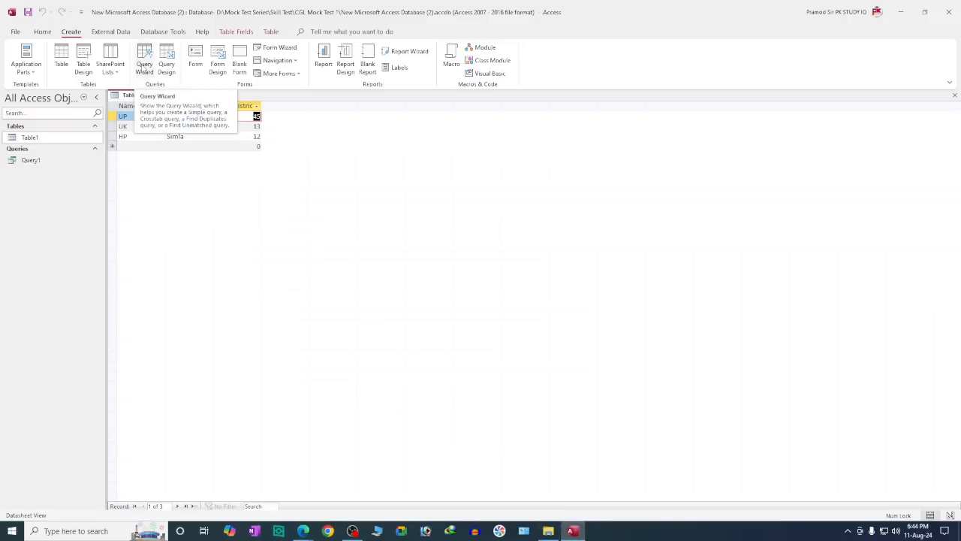
pyautogui.click(144, 66)
pyautogui.click(562, 287)
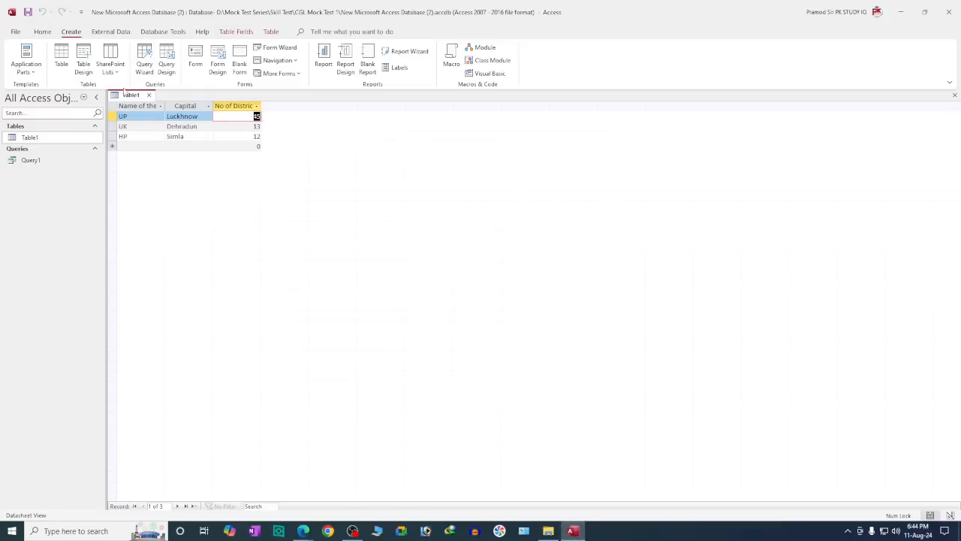
pyautogui.click(166, 66)
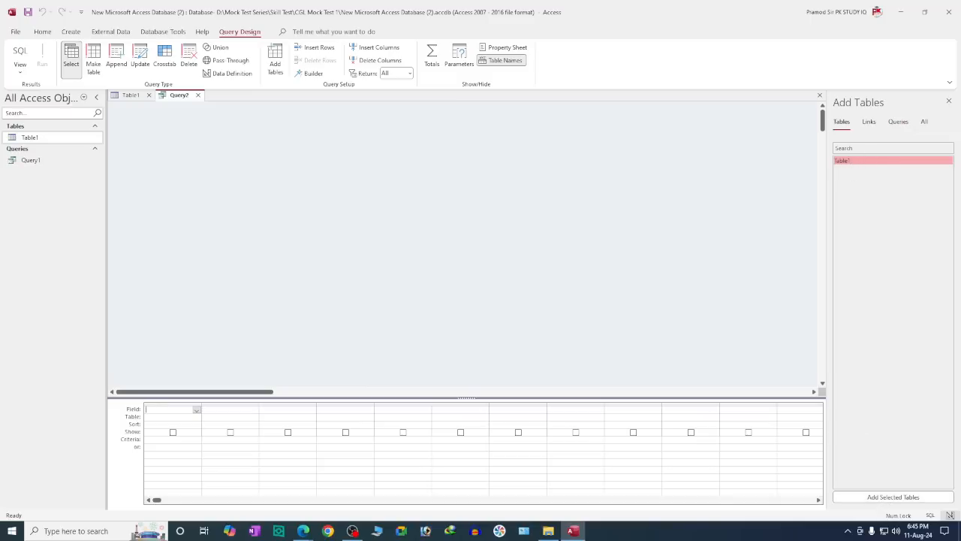
pyautogui.hotkey('alt', 'Tab')
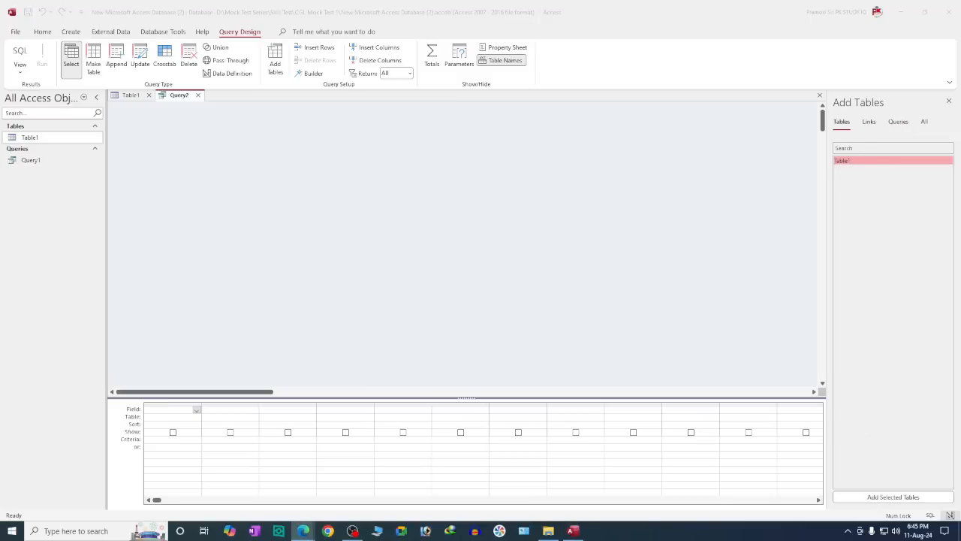
pyautogui.hotkey('alt', 'Tab')
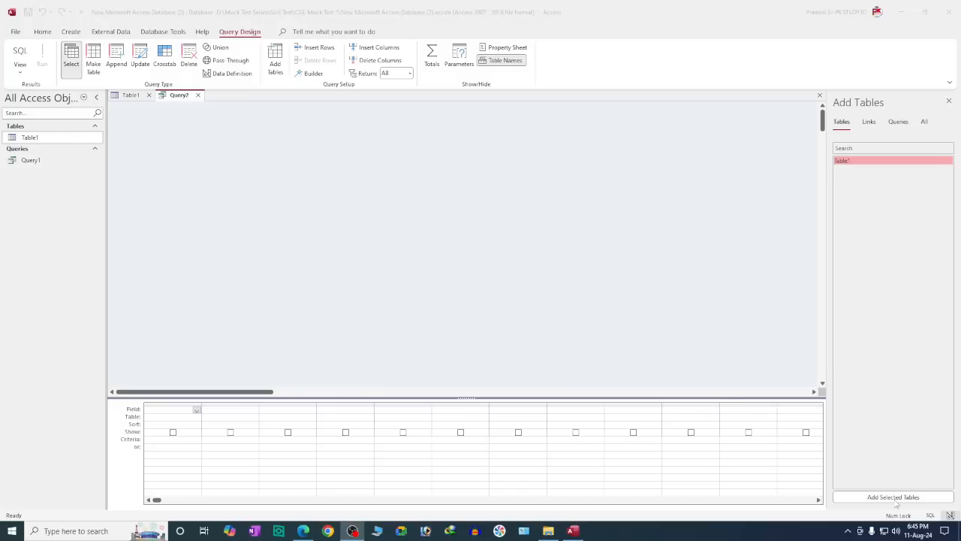
pyautogui.hotkey('alt', 'Tab')
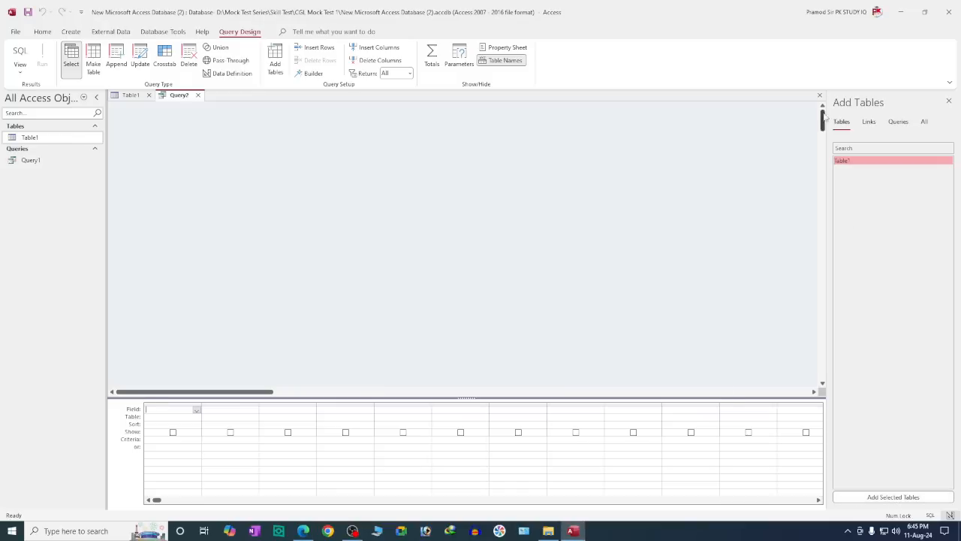
pyautogui.click(863, 496)
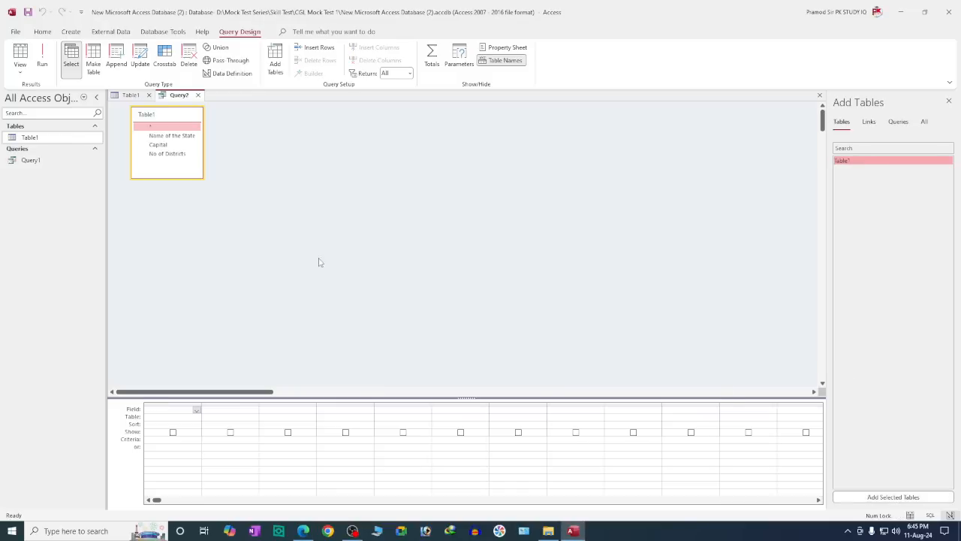
# Step: Add the fields Name of the State, Capital and No of Districts to the first three columns of the query grid
pyautogui.click(169, 136)
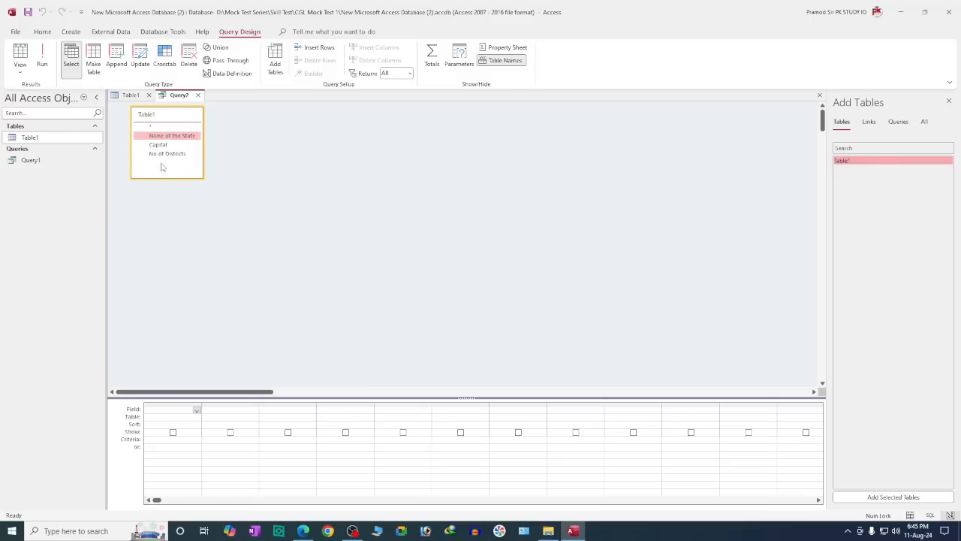
pyautogui.click(161, 145)
pyautogui.click(165, 154)
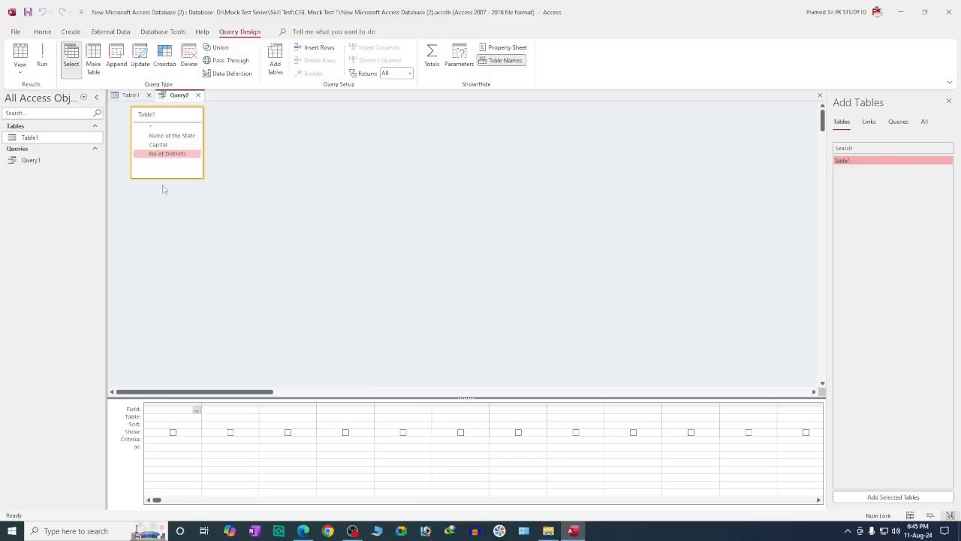
pyautogui.click(196, 410)
pyautogui.click(176, 425)
pyautogui.click(230, 409)
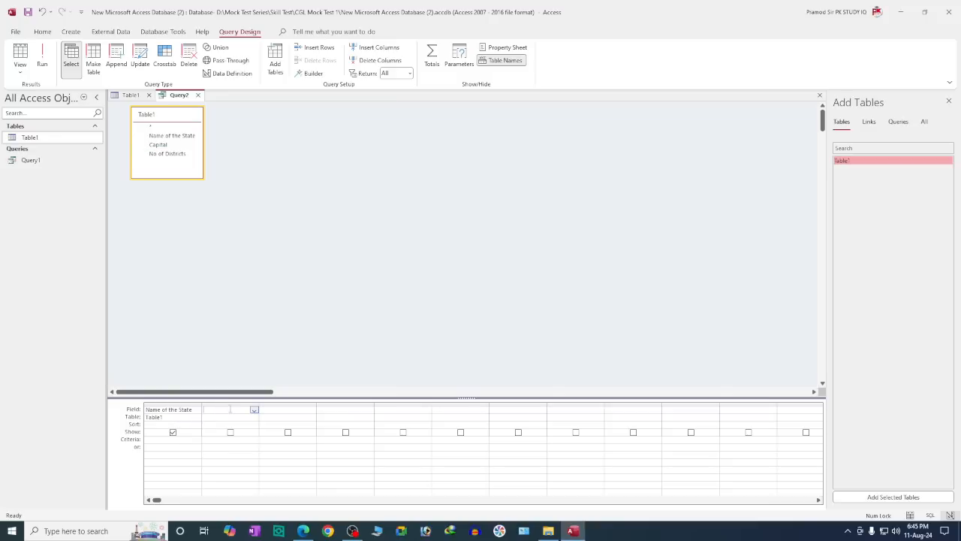
pyautogui.click(254, 411)
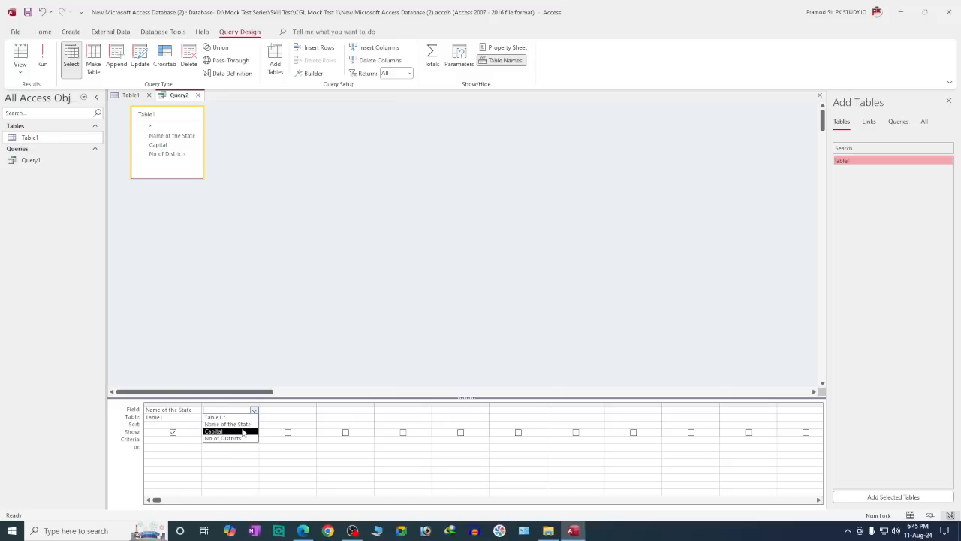
pyautogui.click(242, 432)
pyautogui.click(300, 410)
pyautogui.click(310, 410)
pyautogui.click(303, 438)
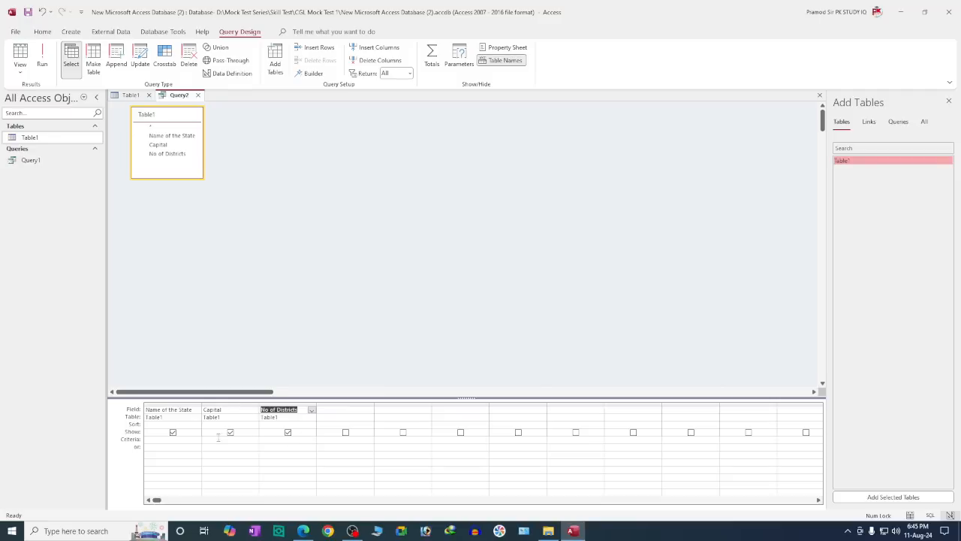
# Step: Compare the district numbers in Table1 to identify the state with the fewest districts, and return to the query design
pyautogui.click(160, 442)
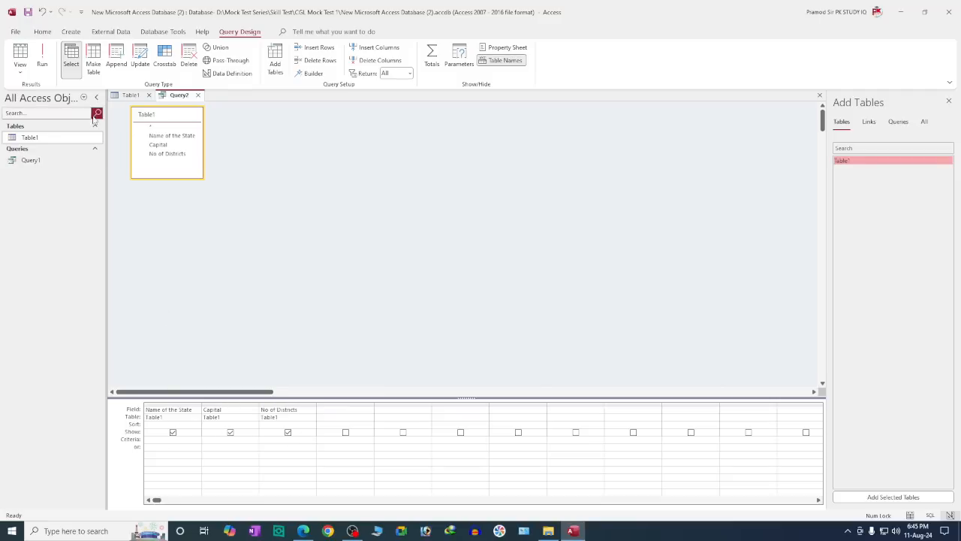
pyautogui.click(131, 94)
pyautogui.click(248, 128)
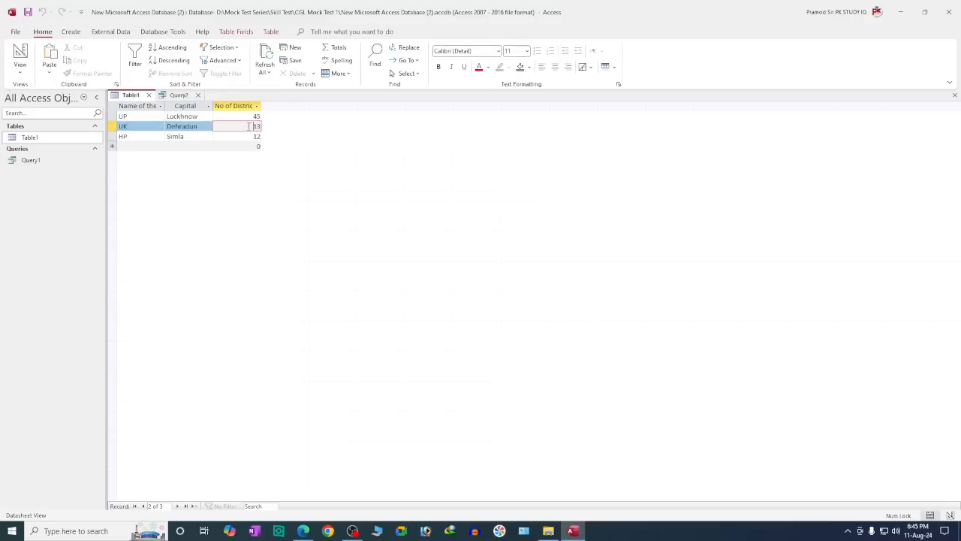
pyautogui.click(217, 137)
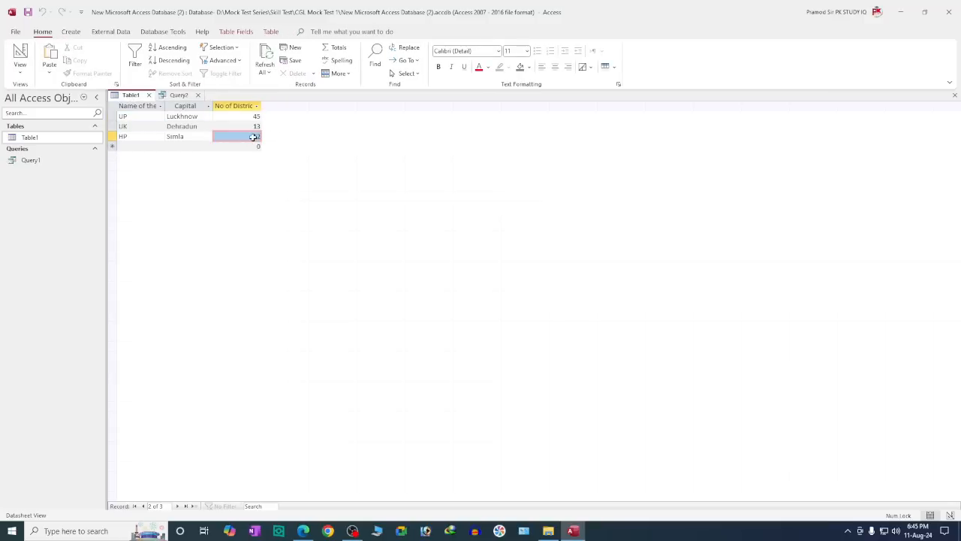
pyautogui.click(127, 136)
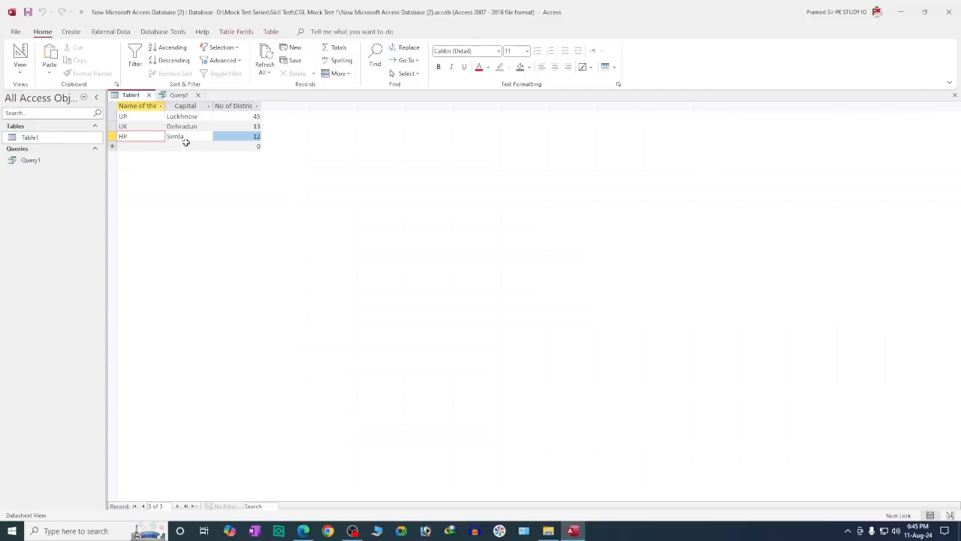
pyautogui.click(186, 136)
pyautogui.moveTo(253, 136); pyautogui.dragTo(267, 138)
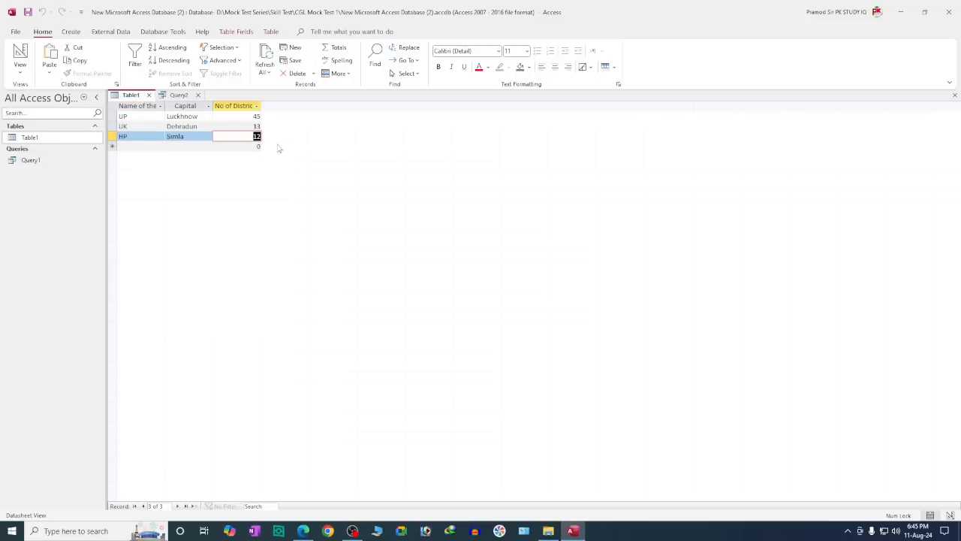
pyautogui.click(178, 95)
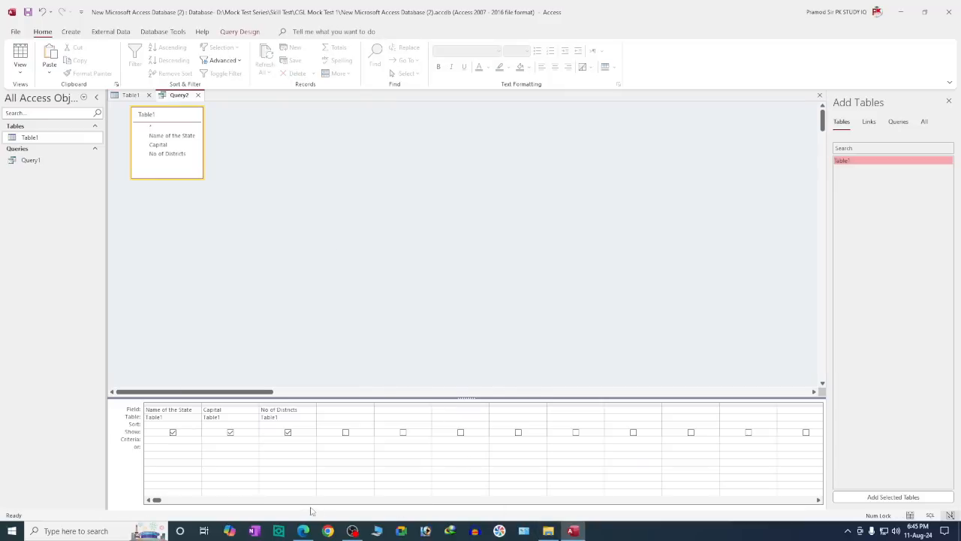
# Step: Switch to the exam PDF, underline "that has the lowest number" in question d) and draw a short mark above "districts"
pyautogui.click(303, 530)
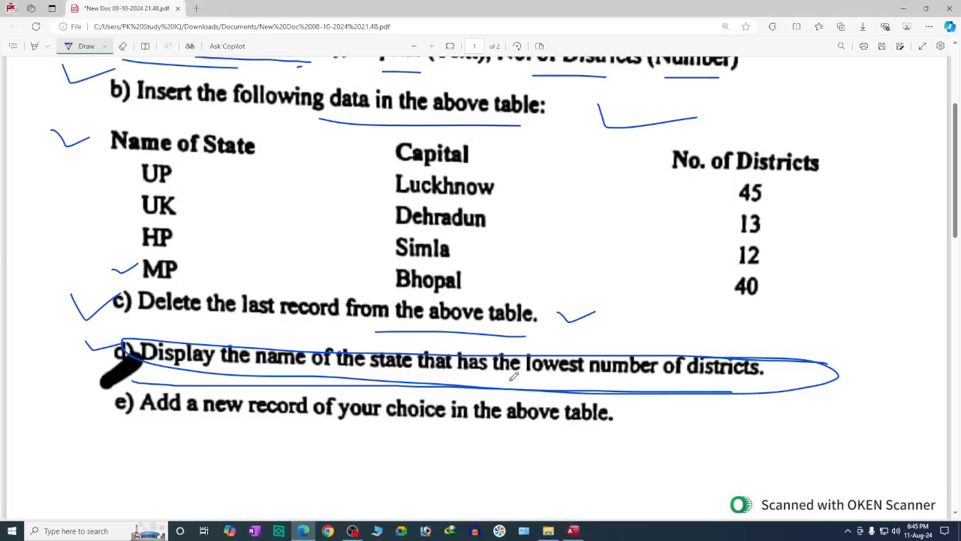
pyautogui.moveTo(400, 377)
pyautogui.mouseDown()
pyautogui.moveTo(537, 379)
pyautogui.moveTo(658, 363)
pyautogui.mouseUp()
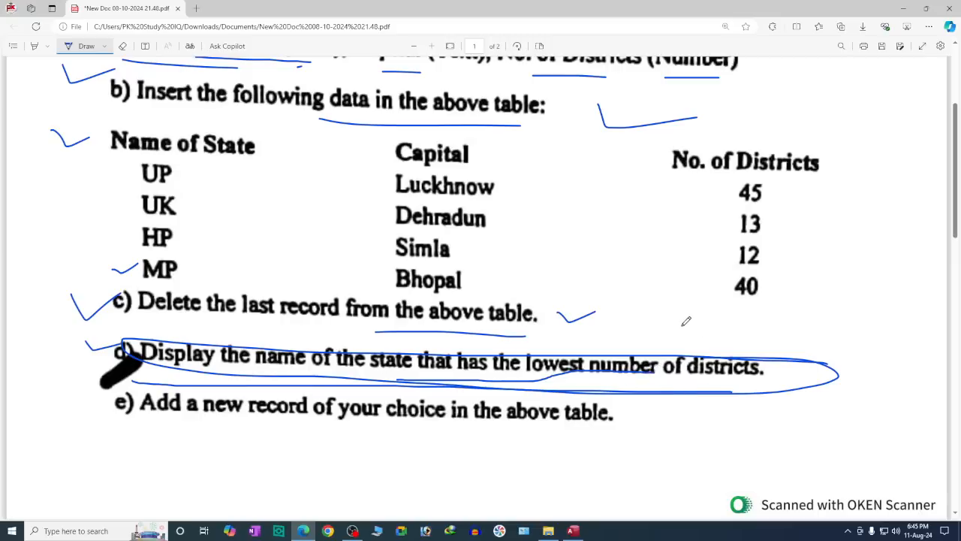
pyautogui.moveTo(682, 326); pyautogui.dragTo(721, 330)
# Step: Switch to Access, recheck the HP record in Table1, and set the query's Name of the State criteria to "HP"
pyautogui.hotkey('alt', 'Tab')
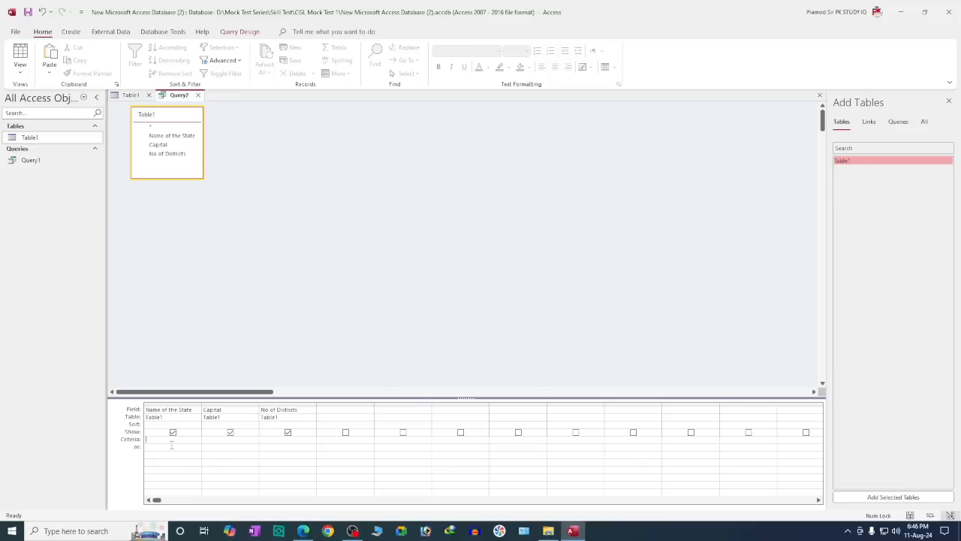
pyautogui.click(132, 95)
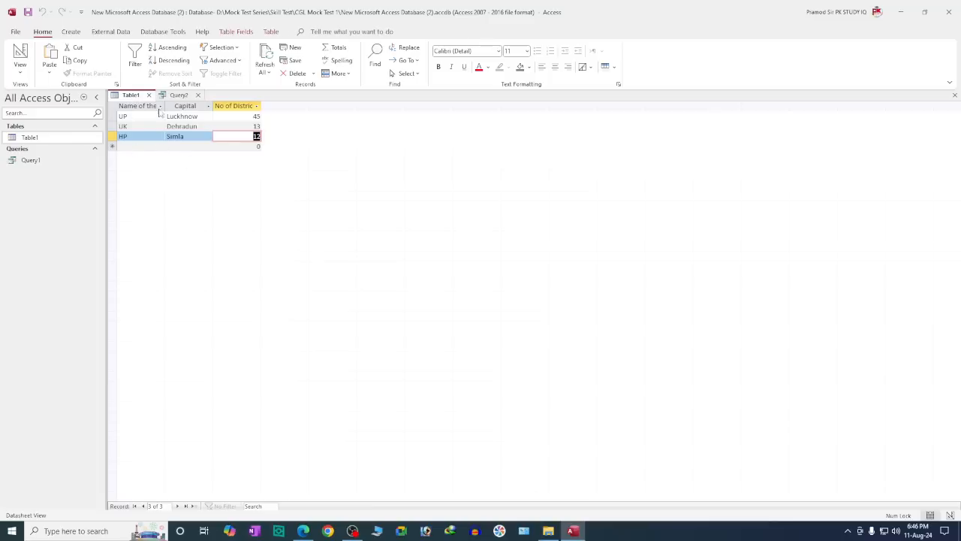
pyautogui.click(179, 96)
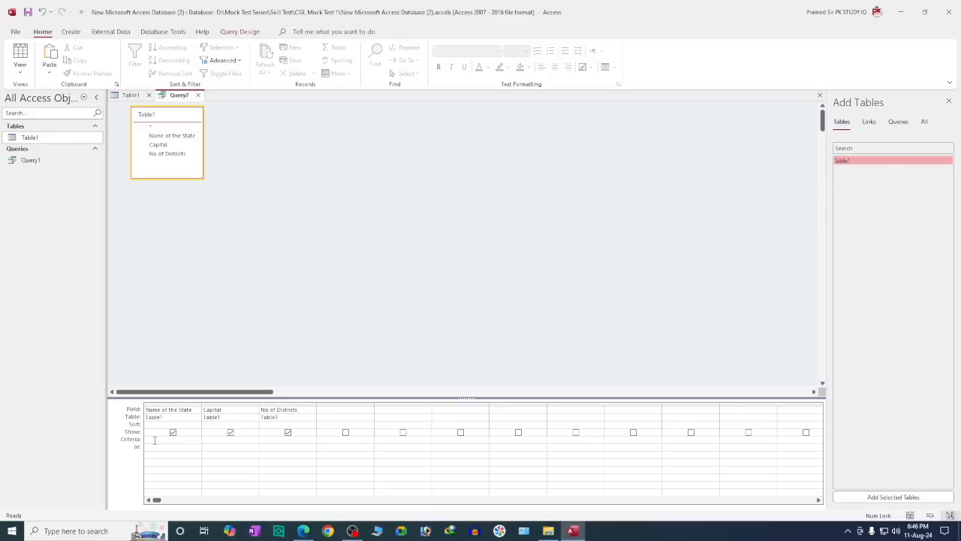
pyautogui.click(154, 440)
pyautogui.write('Hi')
# Step: Save the query as Query2 and display it in Datasheet view
pyautogui.click(27, 12)
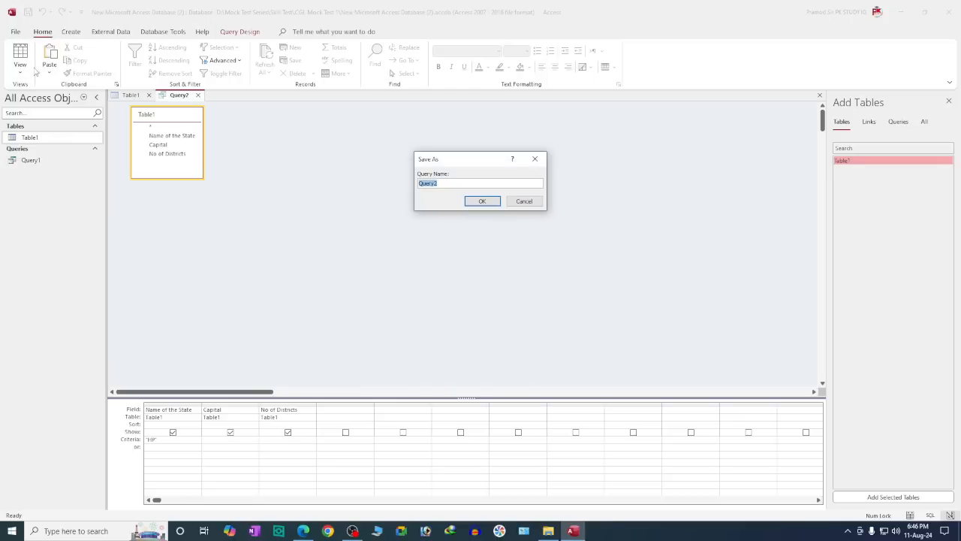
pyautogui.click(481, 201)
pyautogui.click(20, 68)
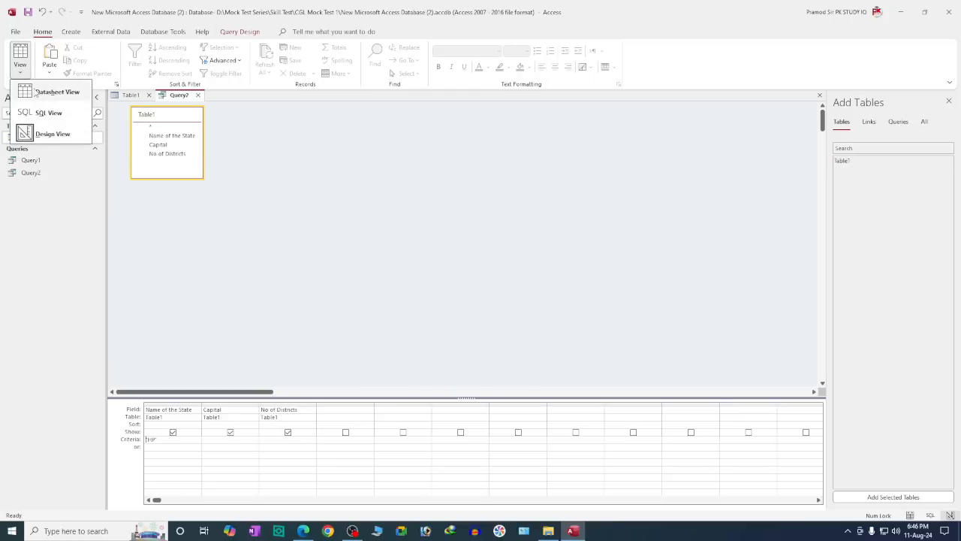
pyautogui.click(35, 91)
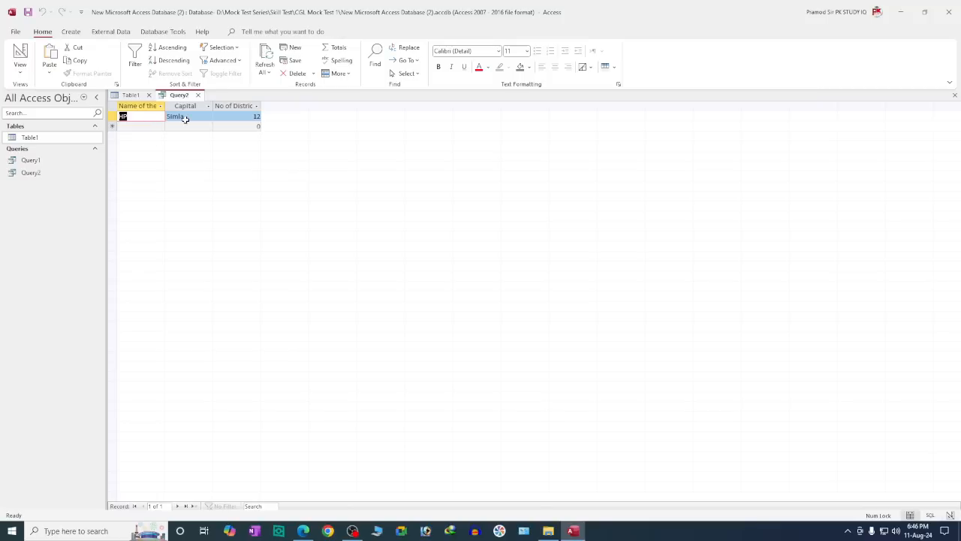
# Step: Review the HP record in Query2, then switch to the exam PDF, tick question e) and underline "above table" in it
pyautogui.click(185, 118)
pyautogui.moveTo(252, 119); pyautogui.dragTo(263, 120)
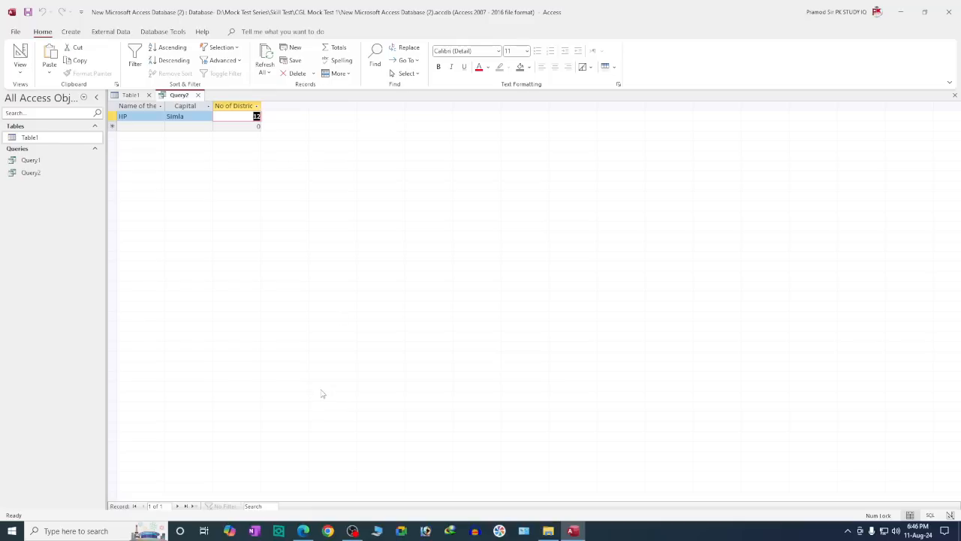
pyautogui.click(304, 530)
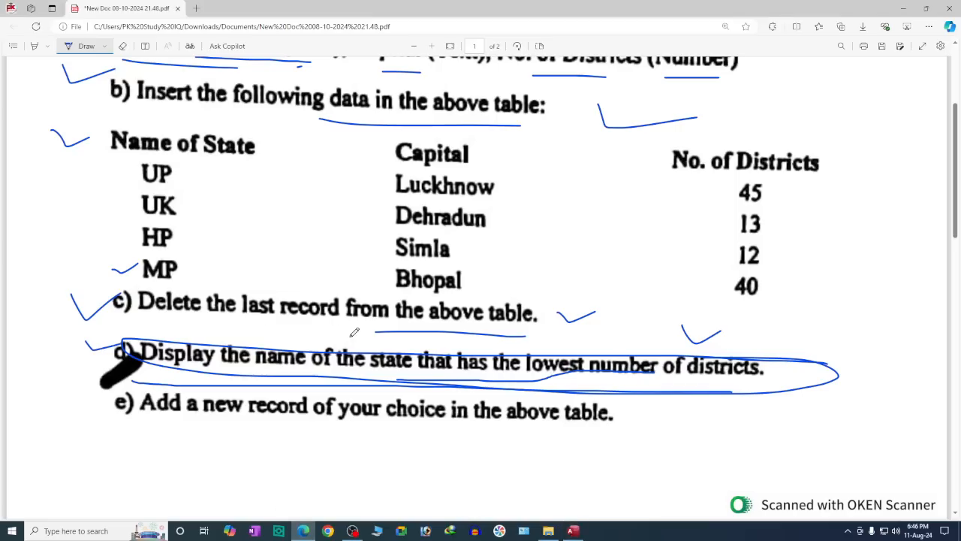
pyautogui.scroll(3, 451, 336)
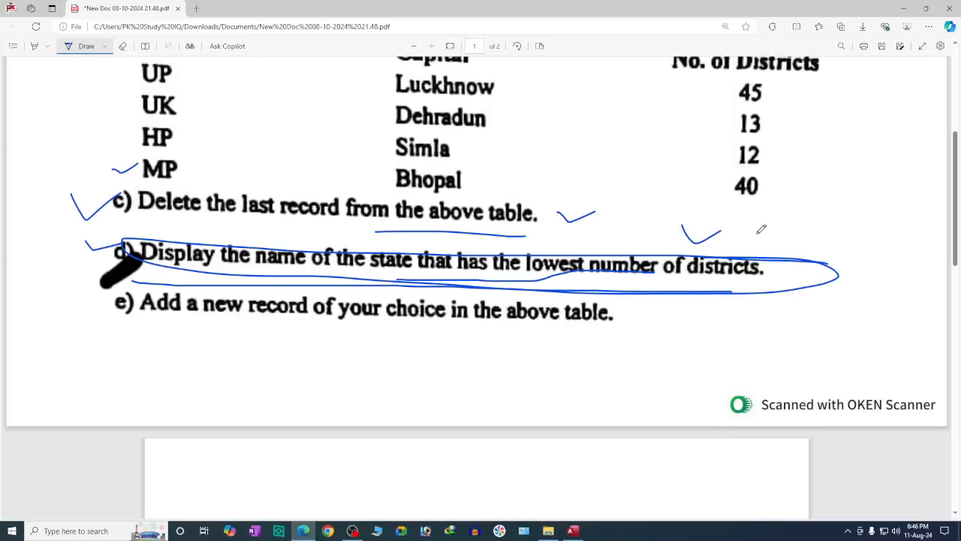
pyautogui.moveTo(59, 286); pyautogui.dragTo(120, 267)
pyautogui.moveTo(488, 333); pyautogui.dragTo(595, 327)
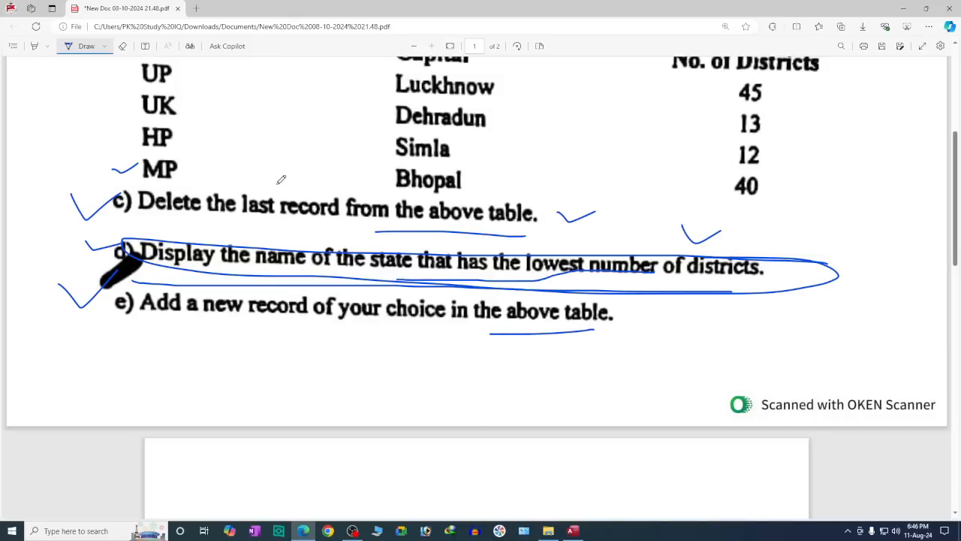
# Step: Switch to Access, add a record with OD, Bhubaneswar and 30 districts to Table1, save it, and return to the exam PDF
pyautogui.click(573, 531)
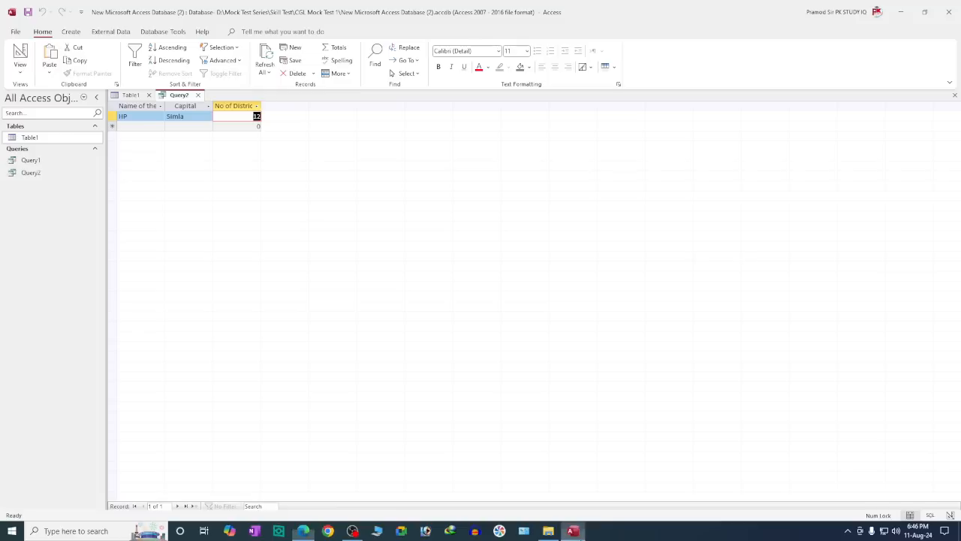
pyautogui.click(131, 94)
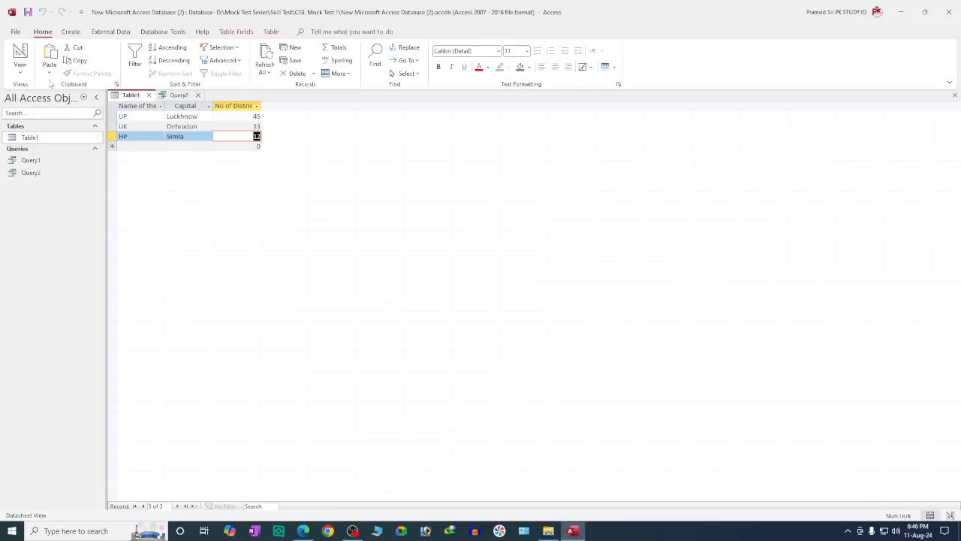
pyautogui.click(20, 66)
pyautogui.click(47, 96)
pyautogui.click(143, 146)
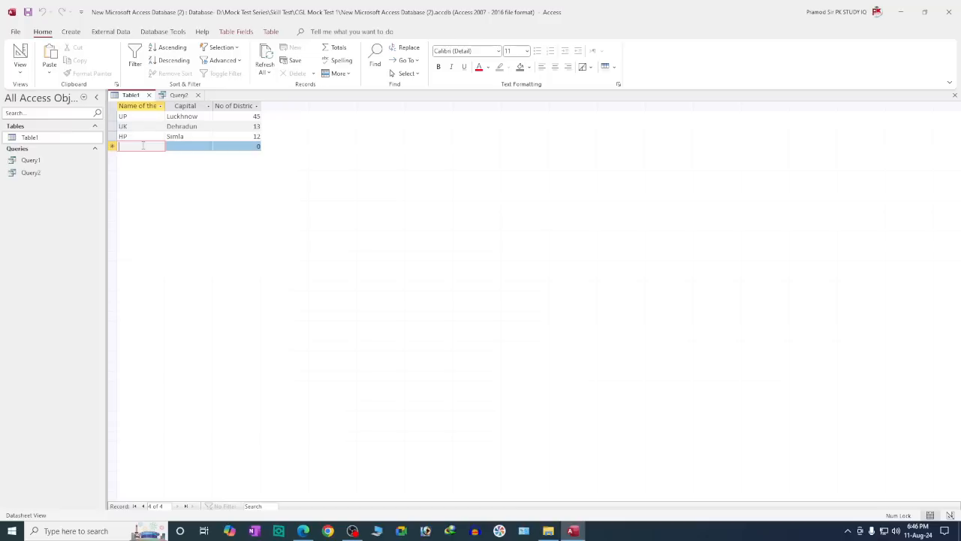
pyautogui.write('OD')
pyautogui.press('Tab')
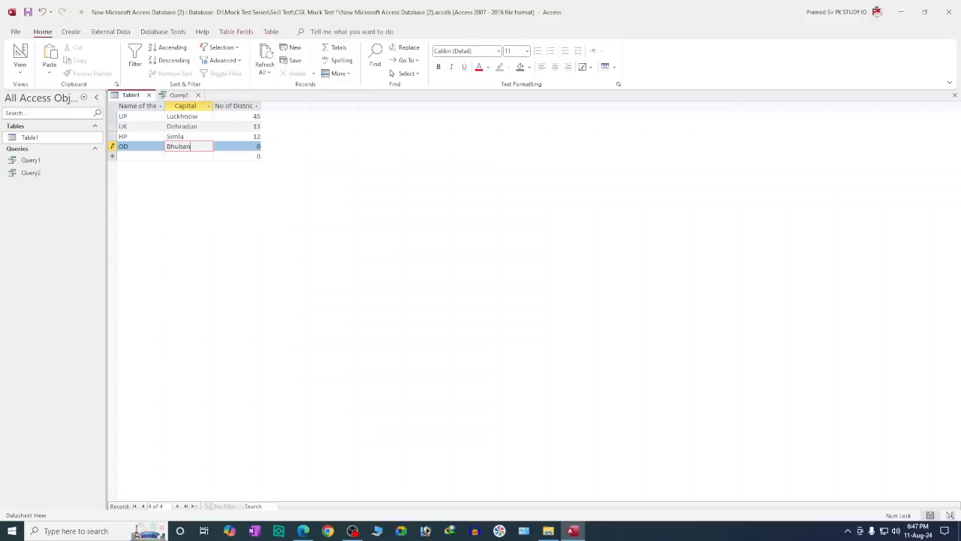
pyautogui.press('Tab')
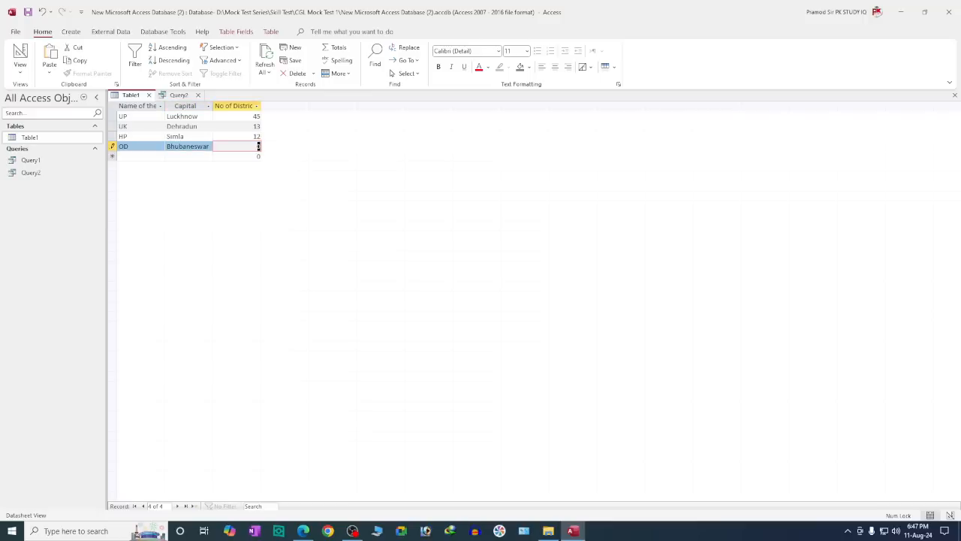
pyautogui.write('30')
pyautogui.click(27, 12)
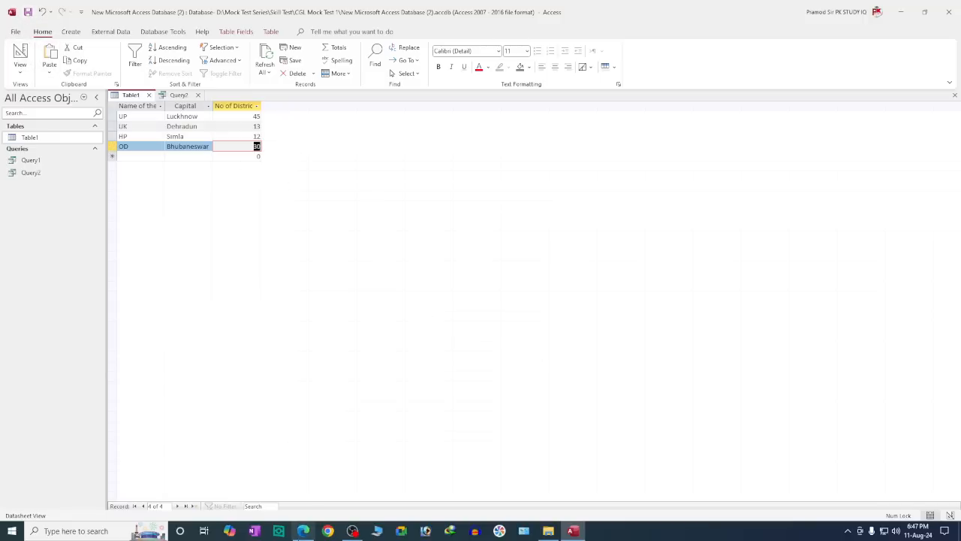
pyautogui.click(303, 531)
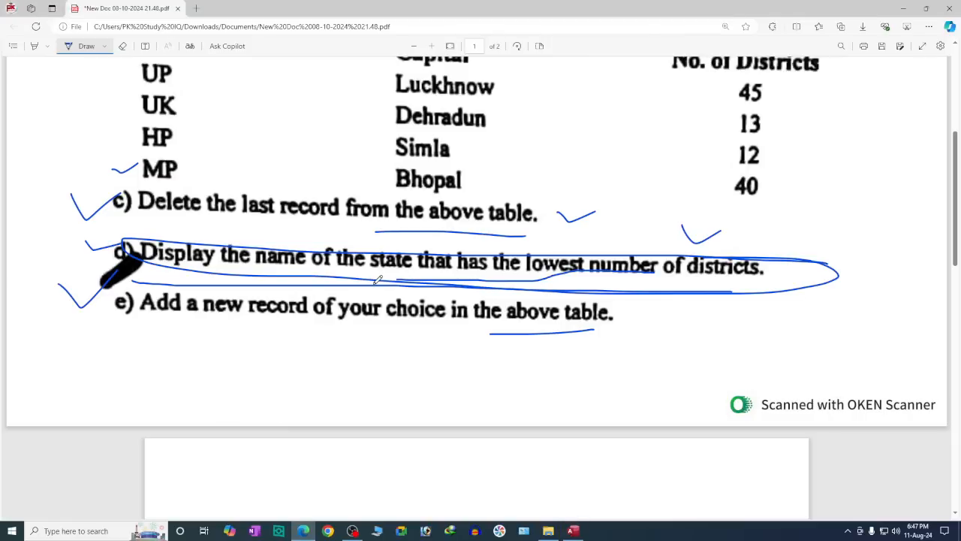